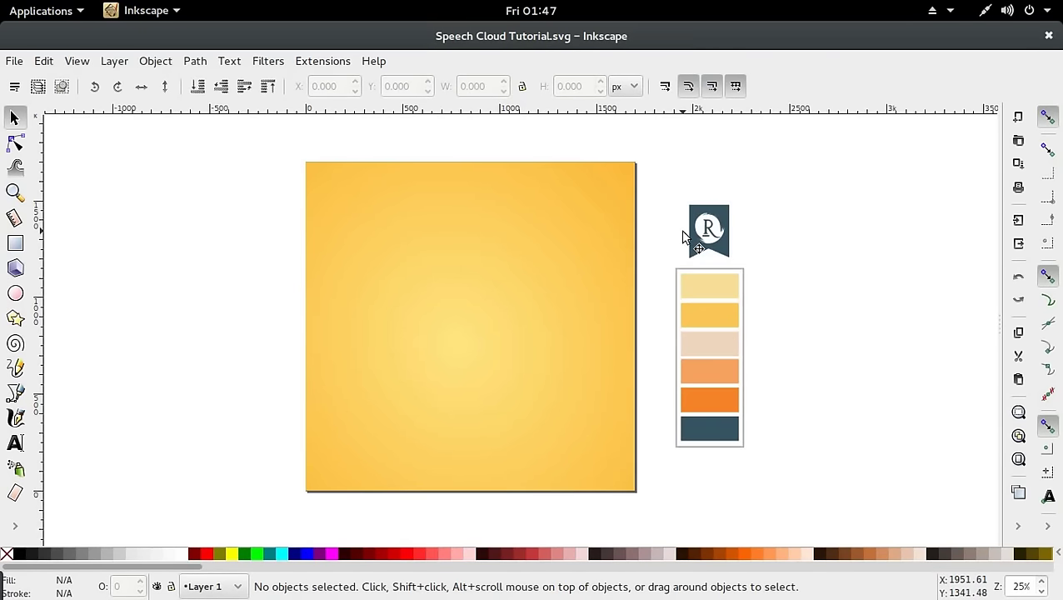
# Drag the yellow square's radial gradient centre slightly up and to the left, then deselect
pyautogui.click(624, 270)
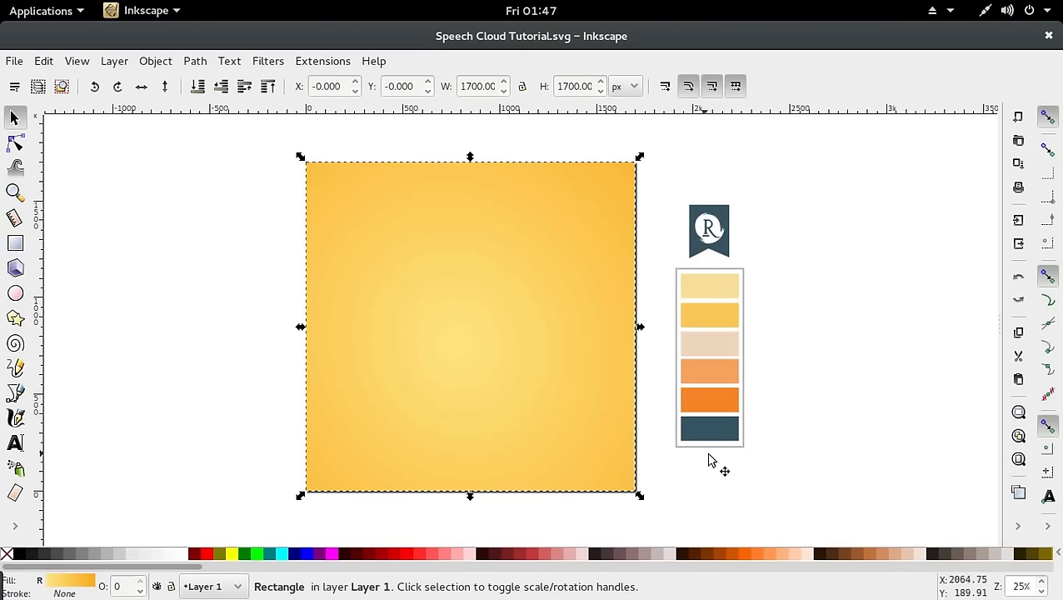
pyautogui.moveTo(658, 181); pyautogui.dragTo(803, 538)
pyautogui.press('Escape')
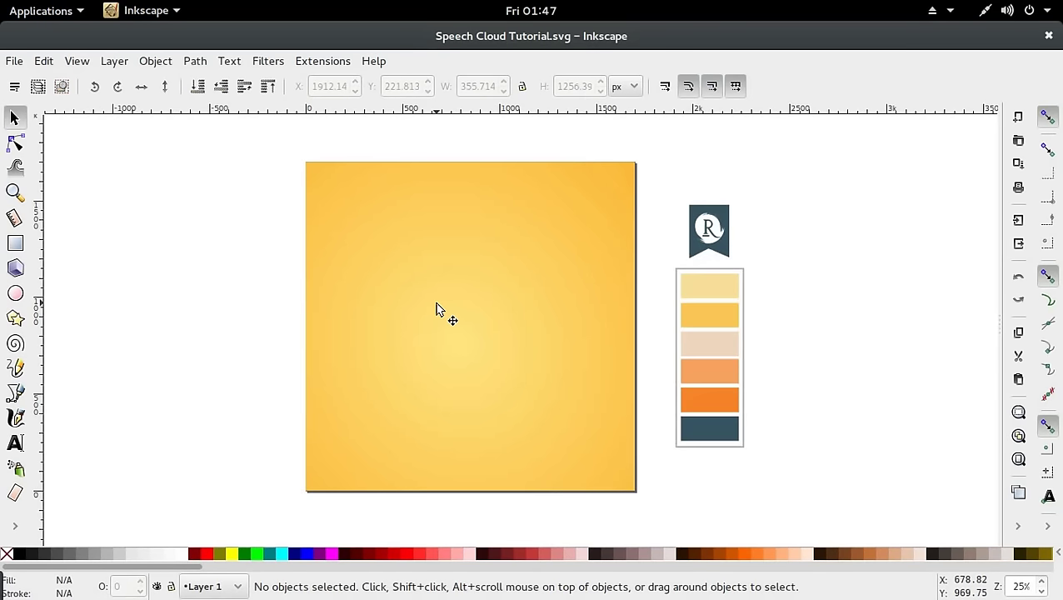
pyautogui.click(491, 318)
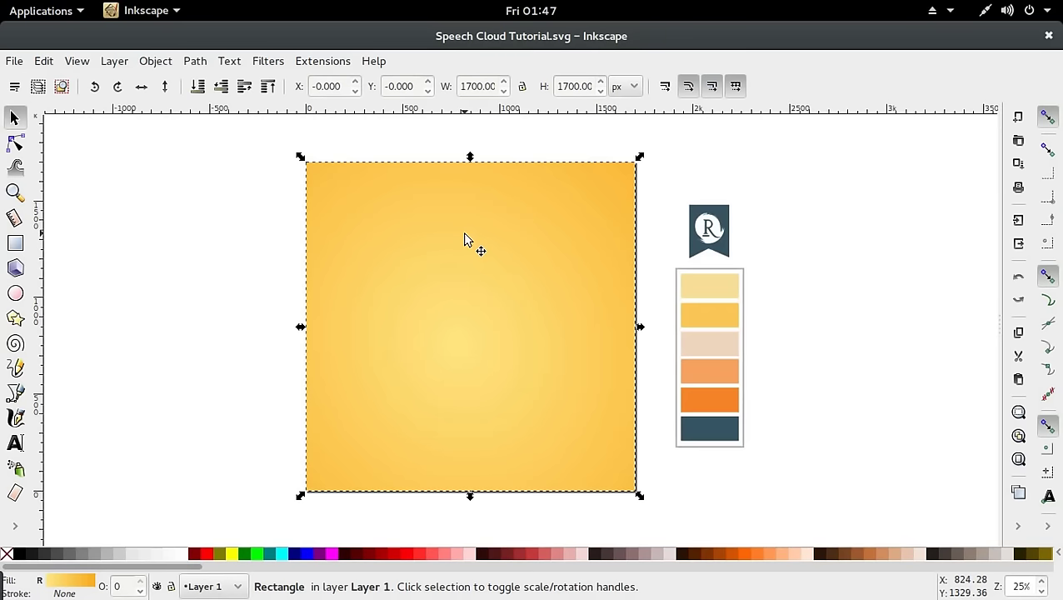
pyautogui.press('r')
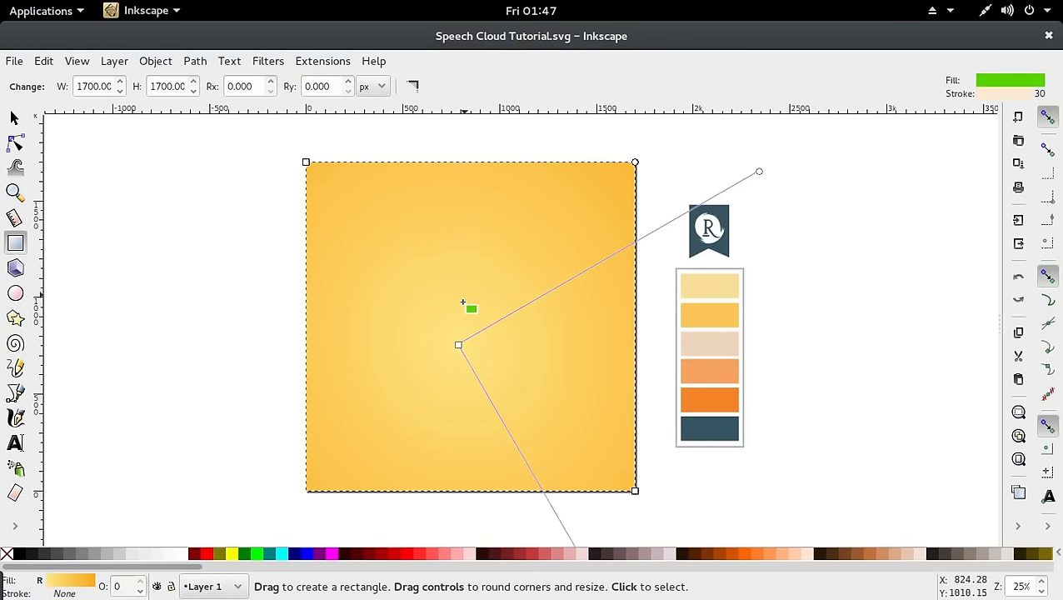
pyautogui.moveTo(460, 338); pyautogui.dragTo(457, 325)
pyautogui.click(761, 153)
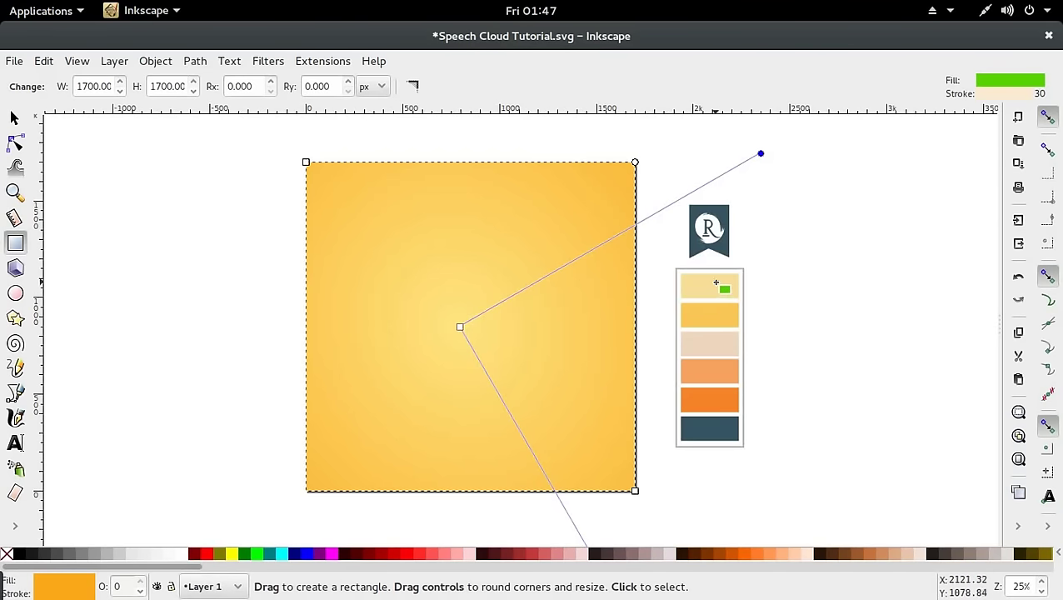
pyautogui.click(14, 119)
pyautogui.click(138, 213)
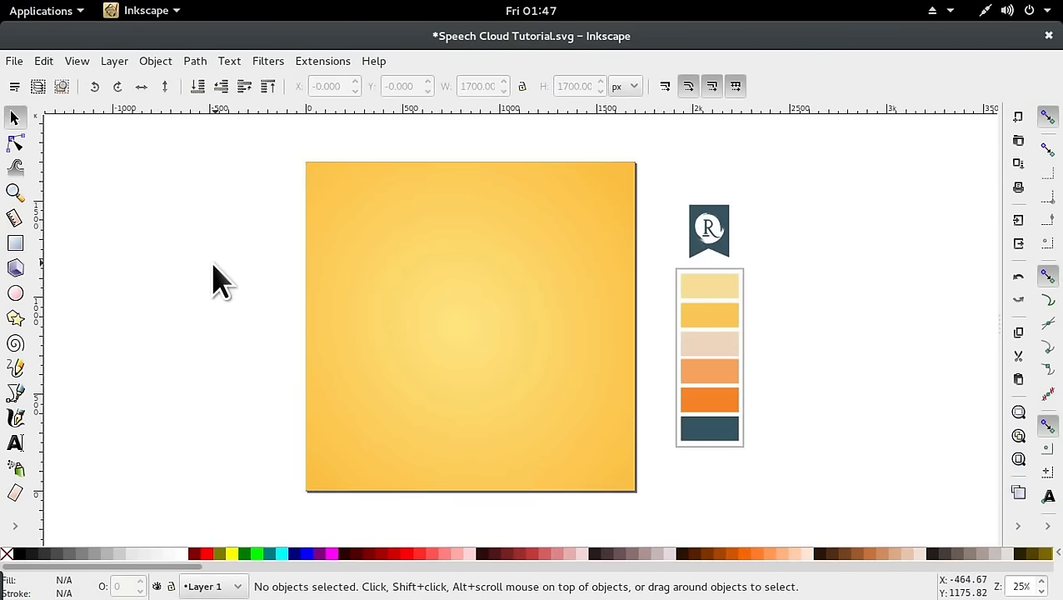
# Draw a green circle left of the page centre and remove its outline
pyautogui.click(17, 296)
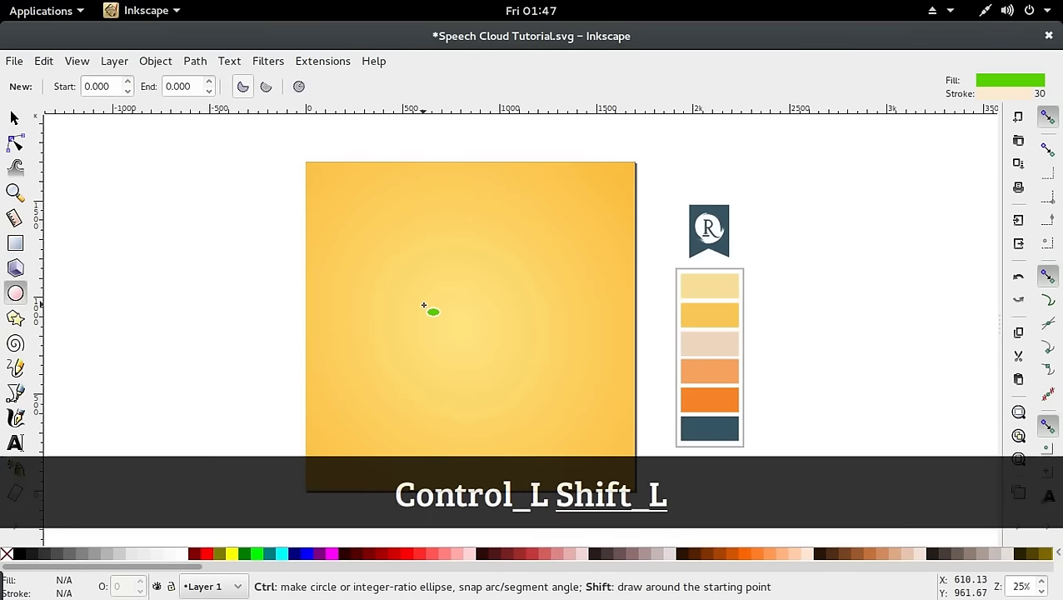
pyautogui.moveTo(422, 303); pyautogui.dragTo(472, 354)
pyautogui.press('s')
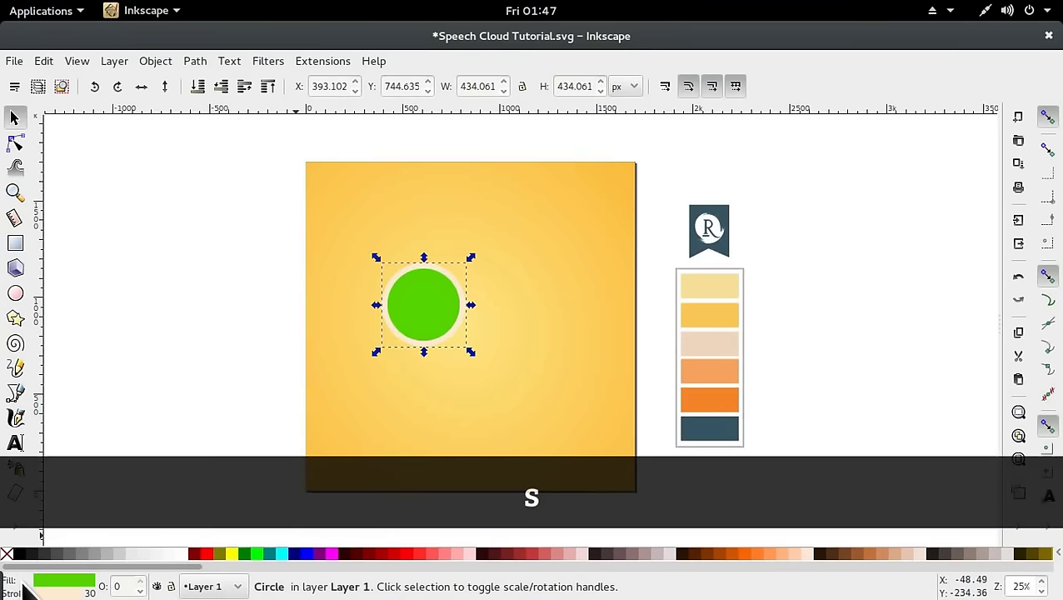
pyautogui.rightClick(60, 593)
pyautogui.click(107, 579)
pyautogui.click(208, 300)
# Duplicate the green circle several times and spread the copies out into a cloud
pyautogui.keyDown('ctrl'); pyautogui.click(406, 317); pyautogui.keyUp('ctrl')
pyautogui.hotkey('ctrl', 'd')
pyautogui.moveTo(435, 324); pyautogui.dragTo(569, 385)
pyautogui.hotkey('ctrl', 'd')
pyautogui.hotkey('ctrl', 'd')
pyautogui.moveTo(533, 307)
pyautogui.mouseDown()
pyautogui.moveTo(534, 293)
pyautogui.moveTo(536, 305)
pyautogui.mouseUp()
pyautogui.moveTo(542, 351); pyautogui.dragTo(420, 367)
pyautogui.hotkey('ctrl', 'd')
pyautogui.hotkey('ctrl', 'd')
pyautogui.hotkey('ctrl', 'd')
# Fine-tune the positions of the left, top and lower-middle circles
pyautogui.click(390, 293)
pyautogui.moveTo(391, 293); pyautogui.dragTo(388, 293)
pyautogui.click(461, 268)
pyautogui.moveTo(461, 268); pyautogui.dragTo(461, 266)
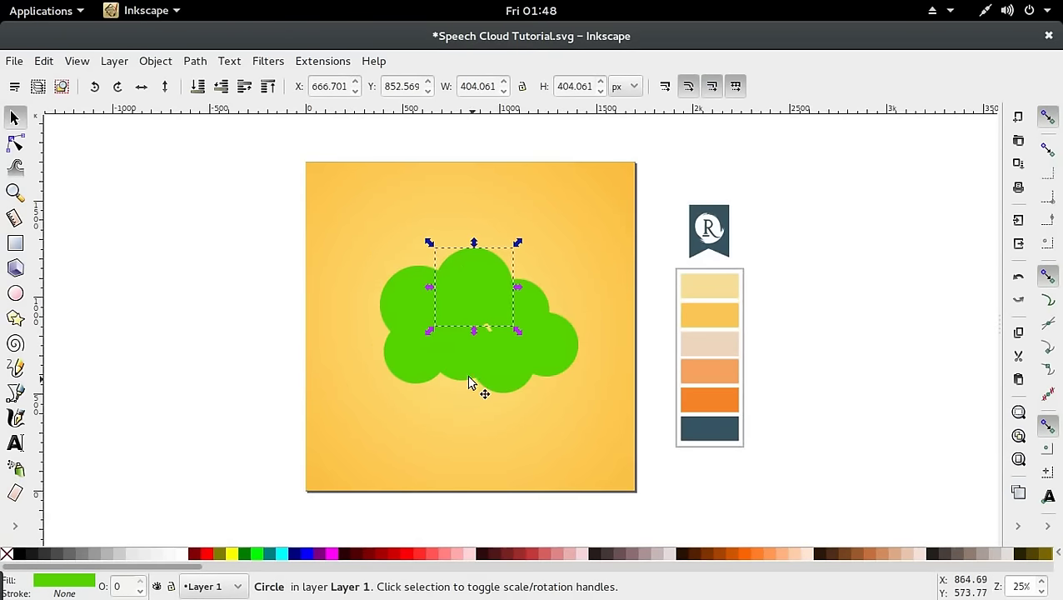
pyautogui.moveTo(460, 383); pyautogui.dragTo(506, 386)
# Select the cloud's circles one by one, then clear the selection
pyautogui.click(557, 366)
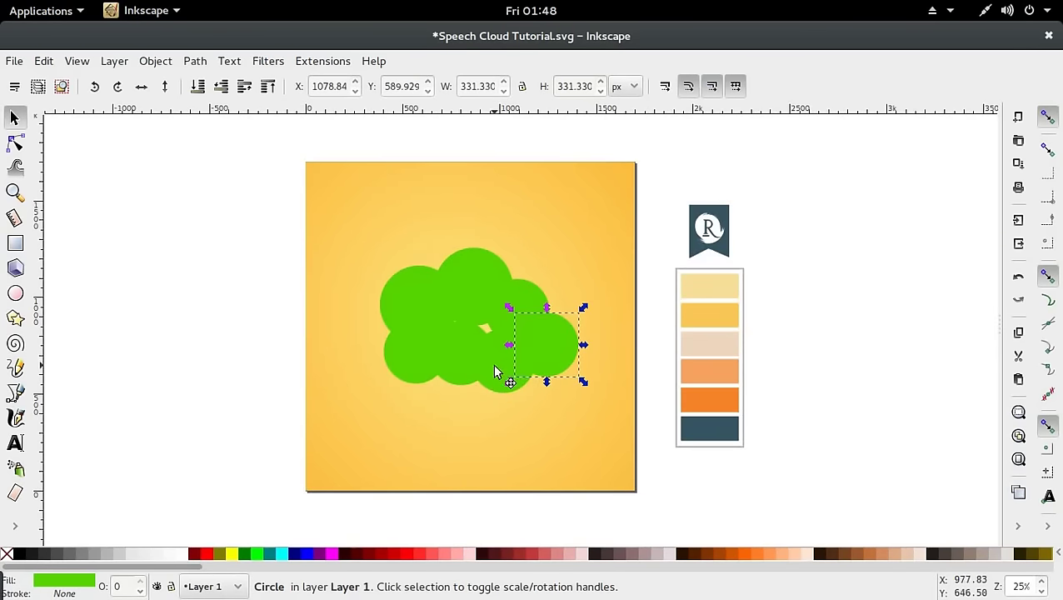
pyautogui.click(493, 371)
pyautogui.click(415, 379)
pyautogui.keyDown('shift'); pyautogui.click(416, 298); pyautogui.keyUp('shift')
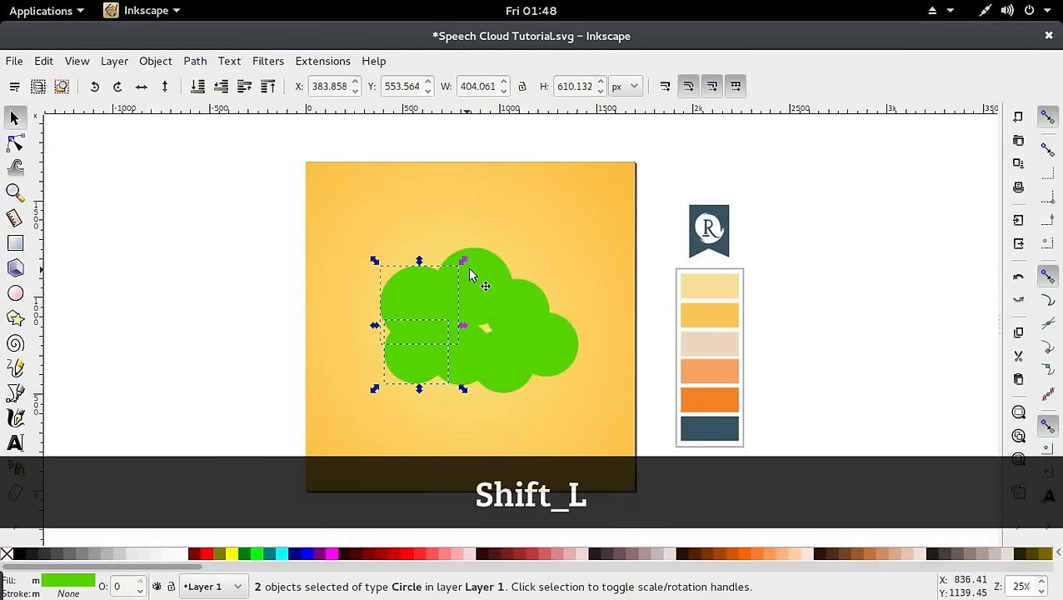
pyautogui.keyDown('shift'); pyautogui.click(473, 273); pyautogui.keyUp('shift')
pyautogui.keyDown('shift'); pyautogui.click(554, 353); pyautogui.keyUp('shift')
pyautogui.keyDown('shift'); pyautogui.click(550, 356); pyautogui.keyUp('shift')
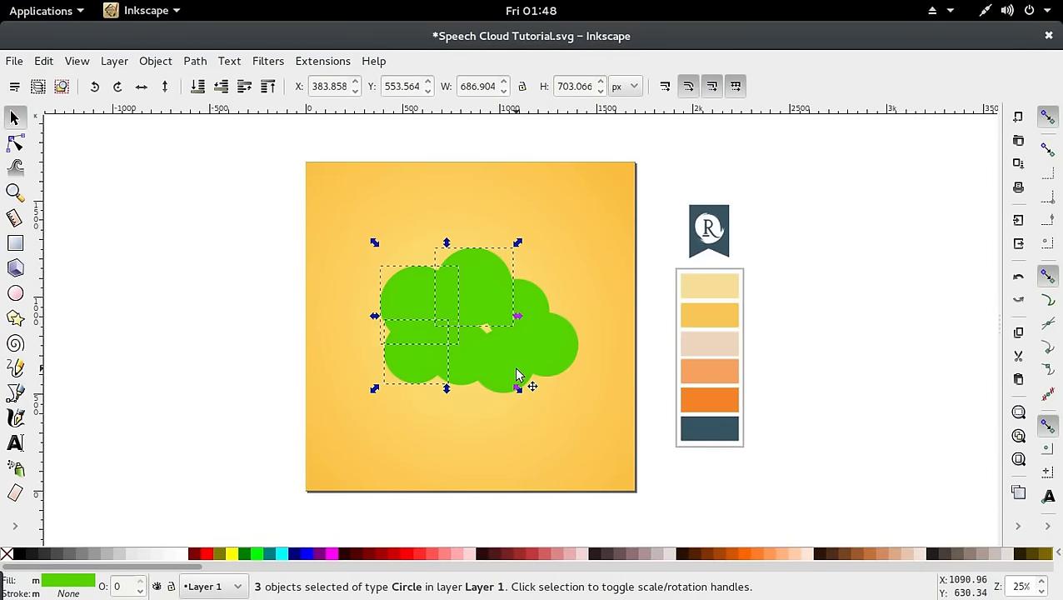
pyautogui.click(337, 377)
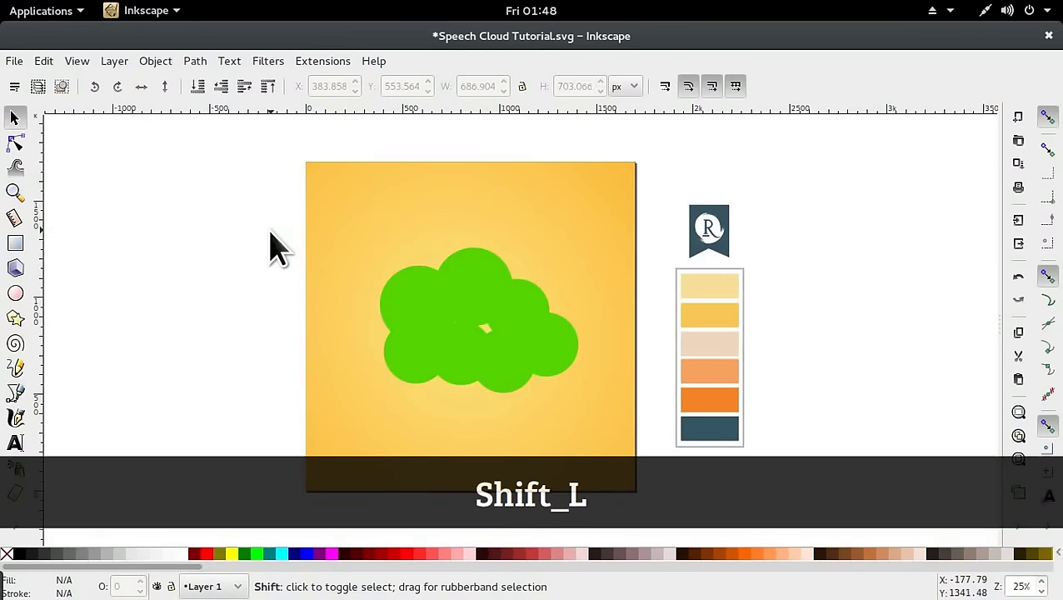
# Select all the green circles and merge them into one cloud path
pyautogui.moveTo(272, 231); pyautogui.dragTo(611, 424)
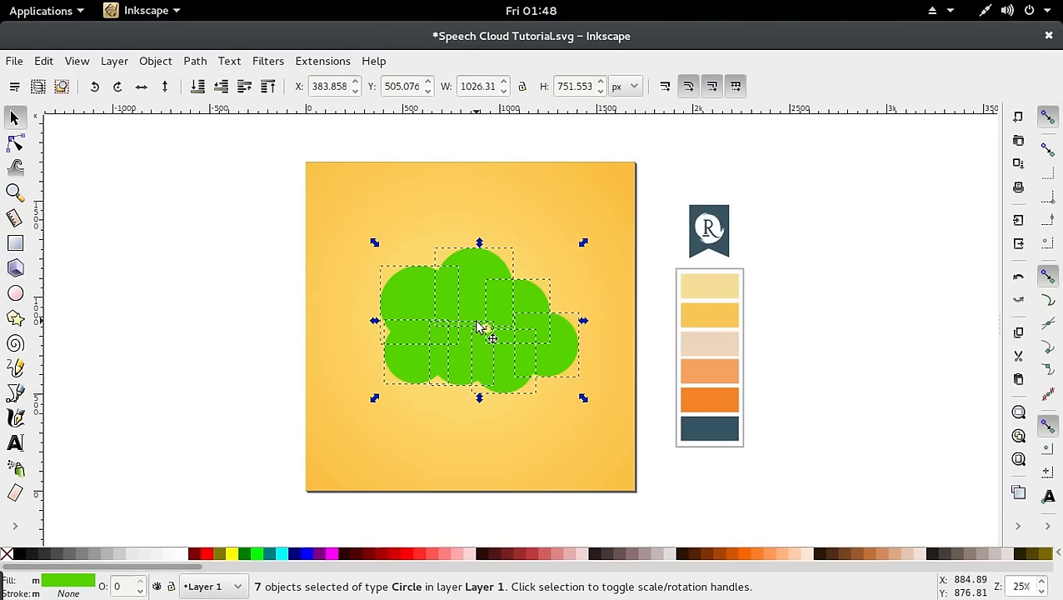
pyautogui.click(197, 63)
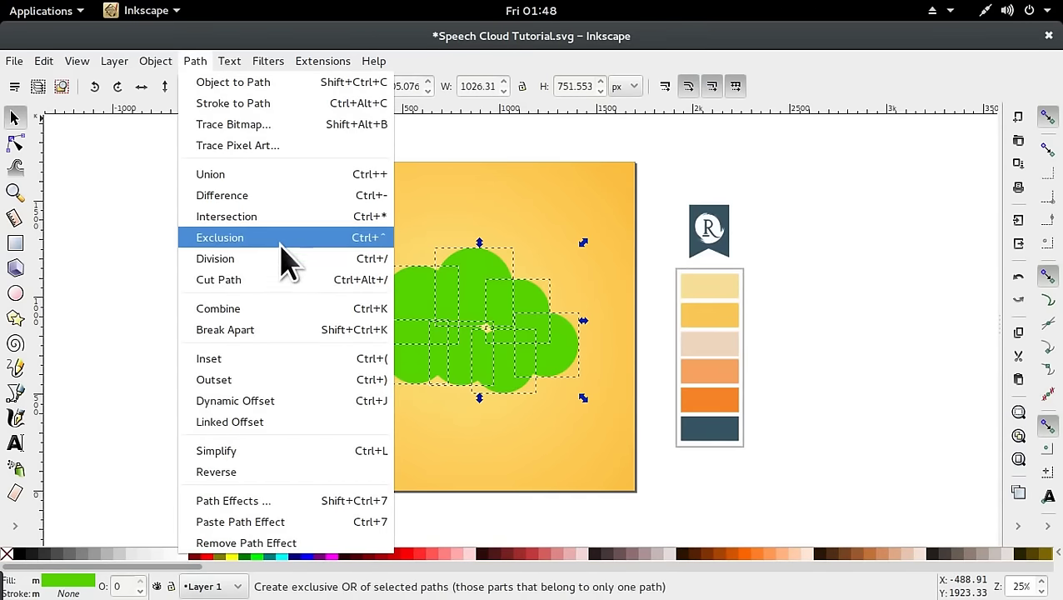
pyautogui.click(290, 177)
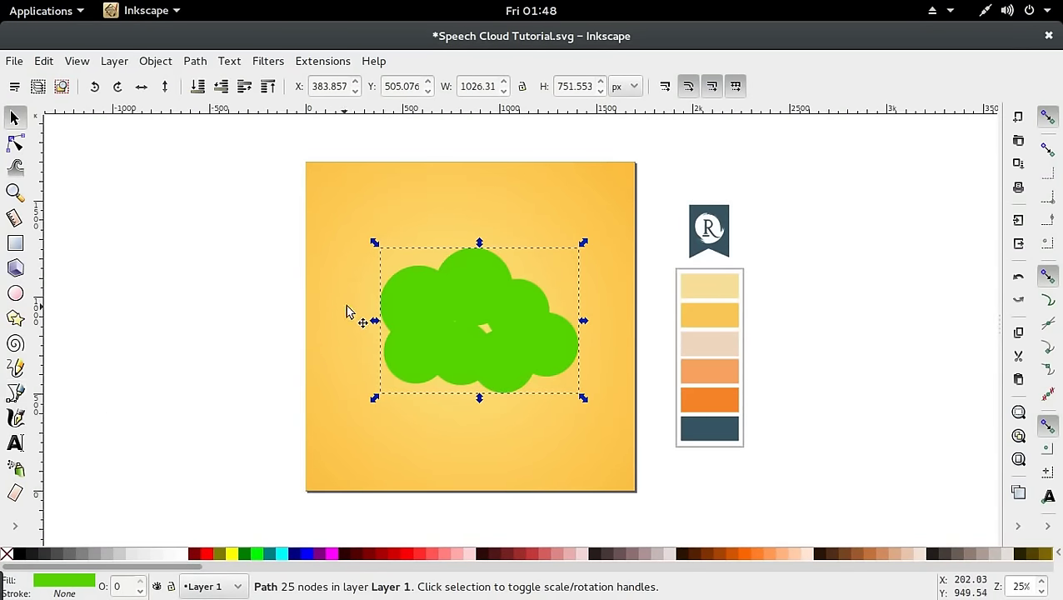
# Draw a four-point patch over the cloud's gap and union it into the cloud
pyautogui.press('b')
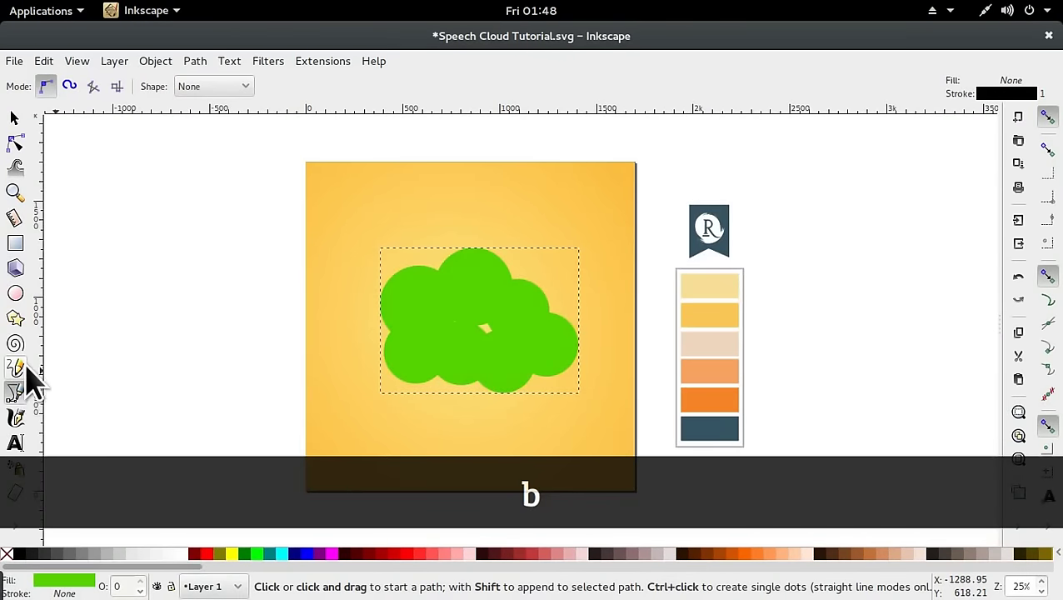
pyautogui.click(436, 315)
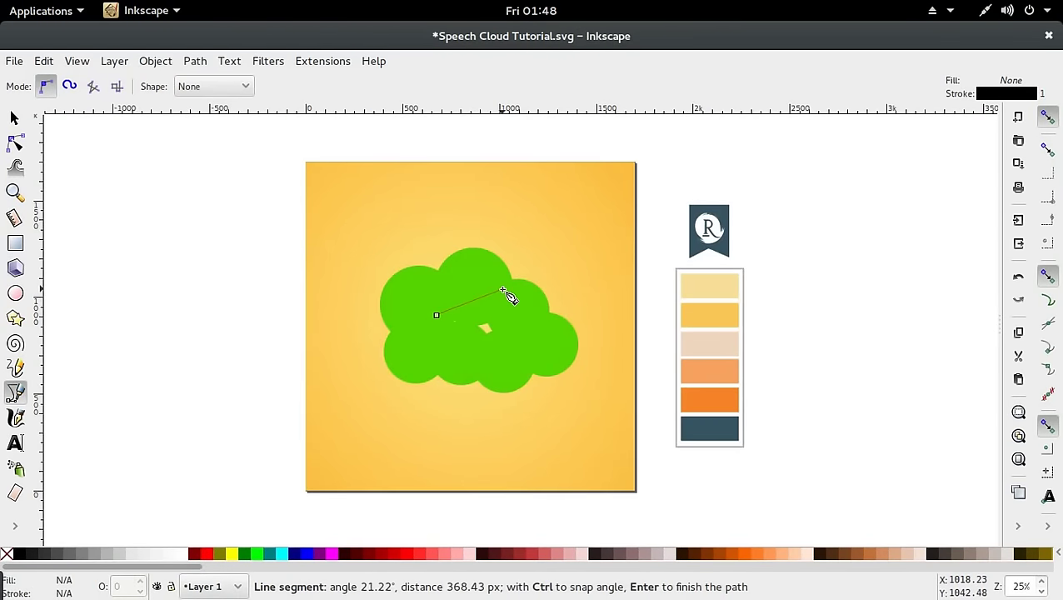
pyautogui.click(507, 297)
pyautogui.click(516, 335)
pyautogui.click(464, 358)
pyautogui.click(437, 315)
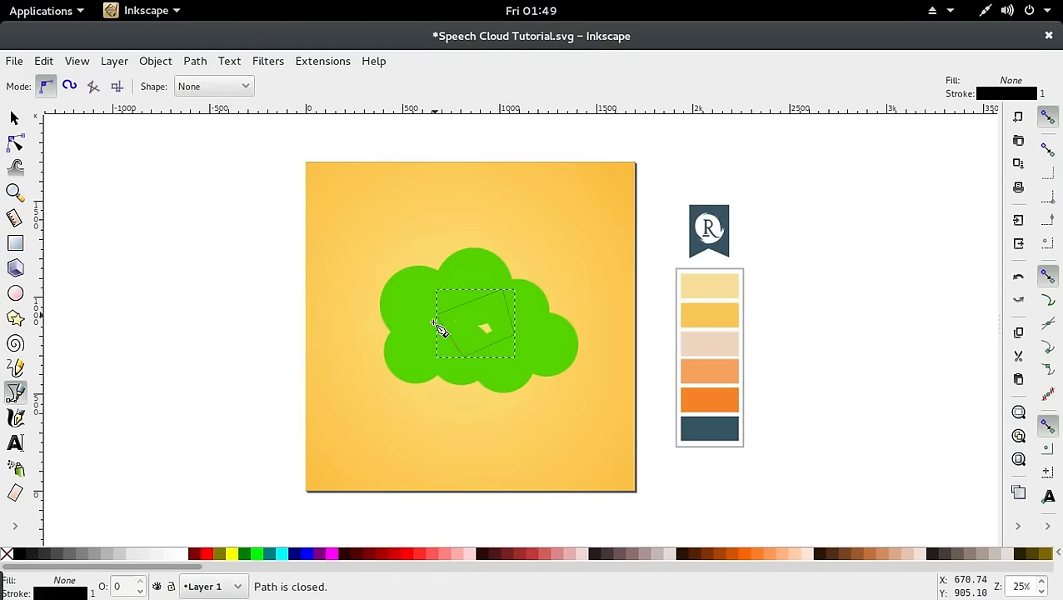
pyautogui.press('s')
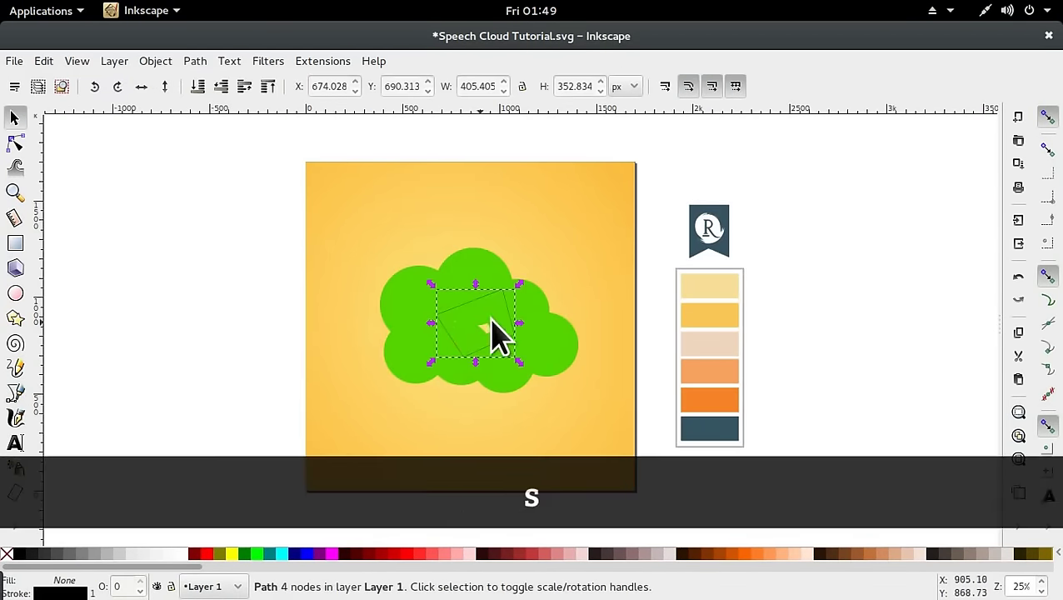
pyautogui.keyDown('shift'); pyautogui.click(467, 282); pyautogui.keyUp('shift')
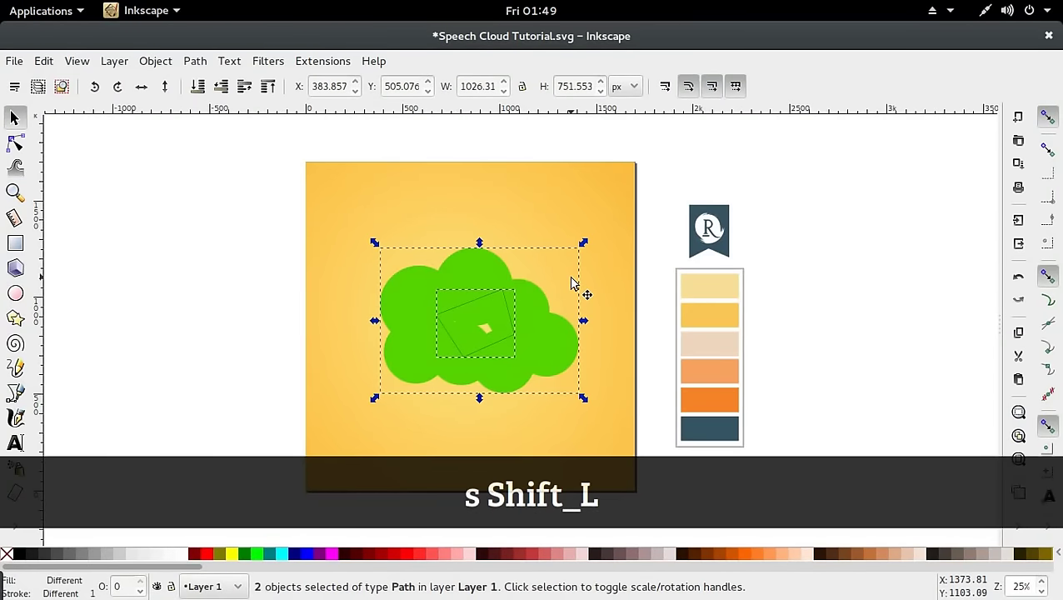
pyautogui.hotkey('ctrl', 'shift')
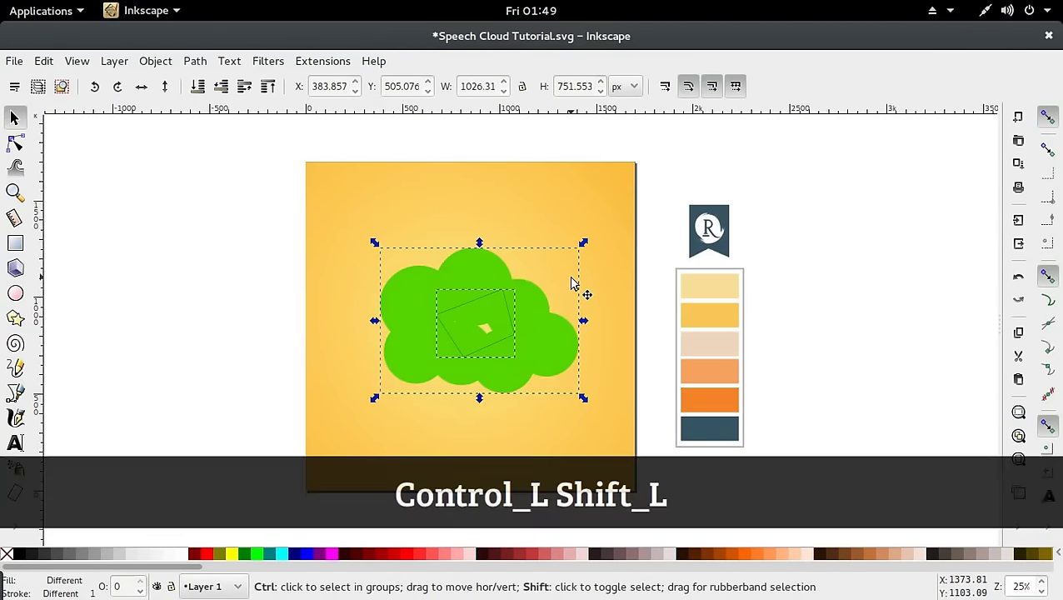
pyautogui.hotkey('ctrl', 'shift', '=')
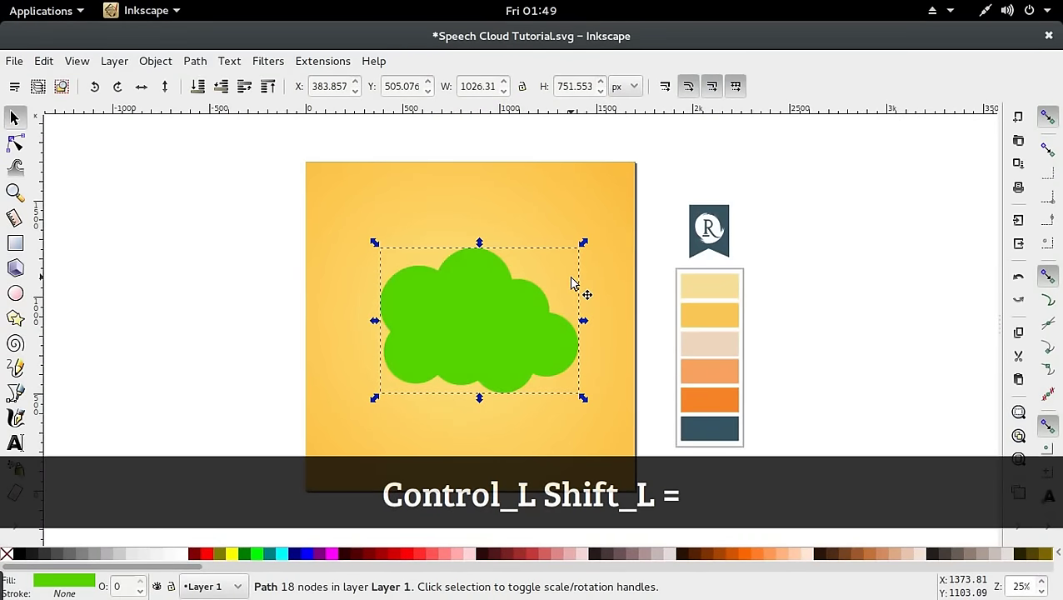
# Shrink the cloud to about 897 × 657 px, centre it, and fill it white
pyautogui.moveTo(537, 327); pyautogui.dragTo(545, 343)
pyautogui.moveTo(578, 397); pyautogui.dragTo(568, 387)
pyautogui.click(525, 351)
pyautogui.click(525, 351)
pyautogui.click(820, 268)
pyautogui.click(434, 346)
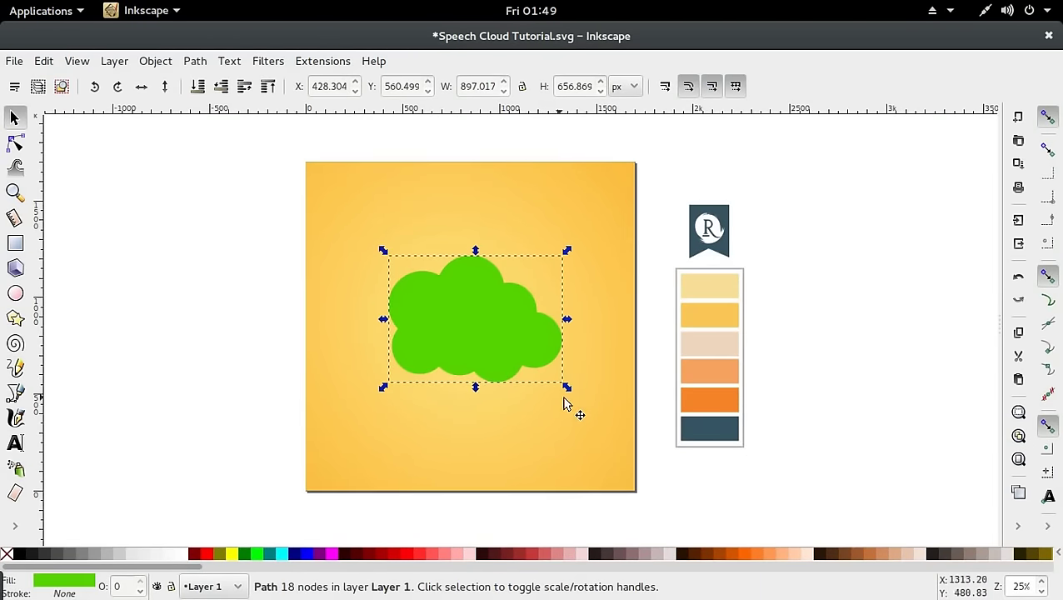
pyautogui.click(185, 553)
pyautogui.click(273, 322)
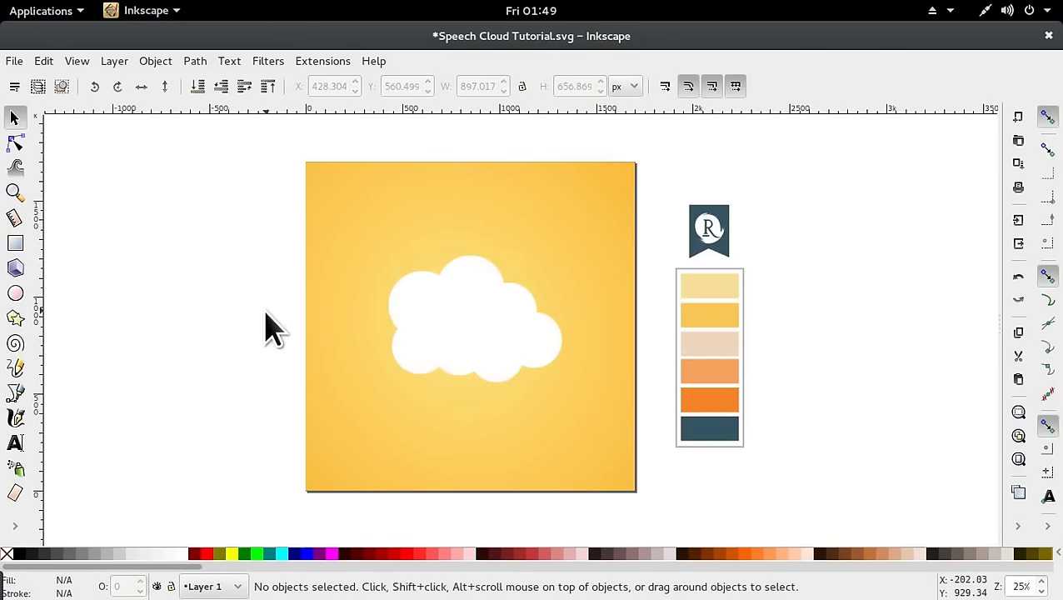
# Draw a white, outline-free triangle covering the upper-left part of the square
pyautogui.click(15, 392)
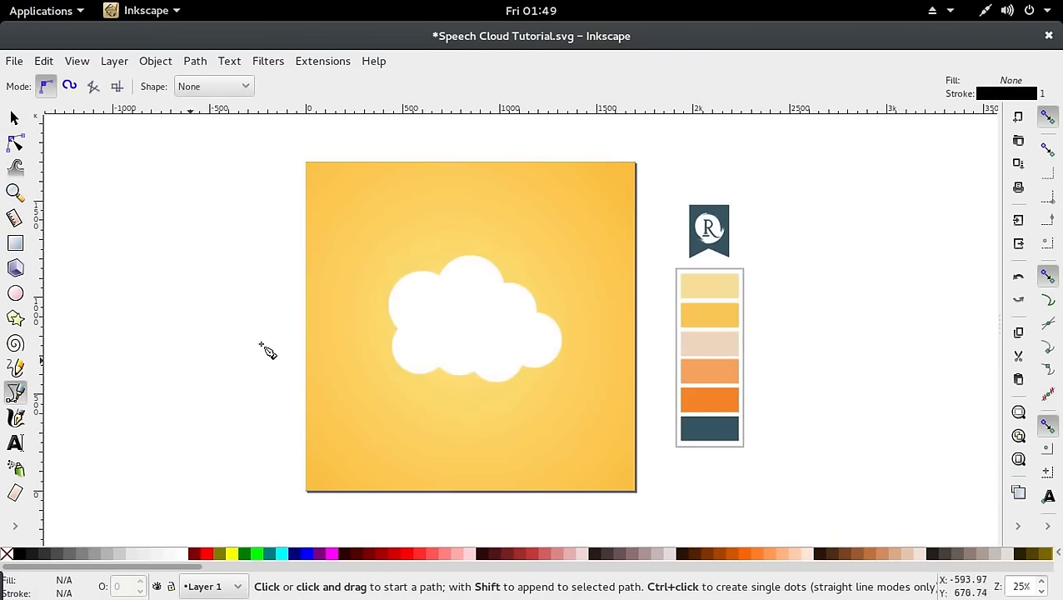
pyautogui.click(631, 163)
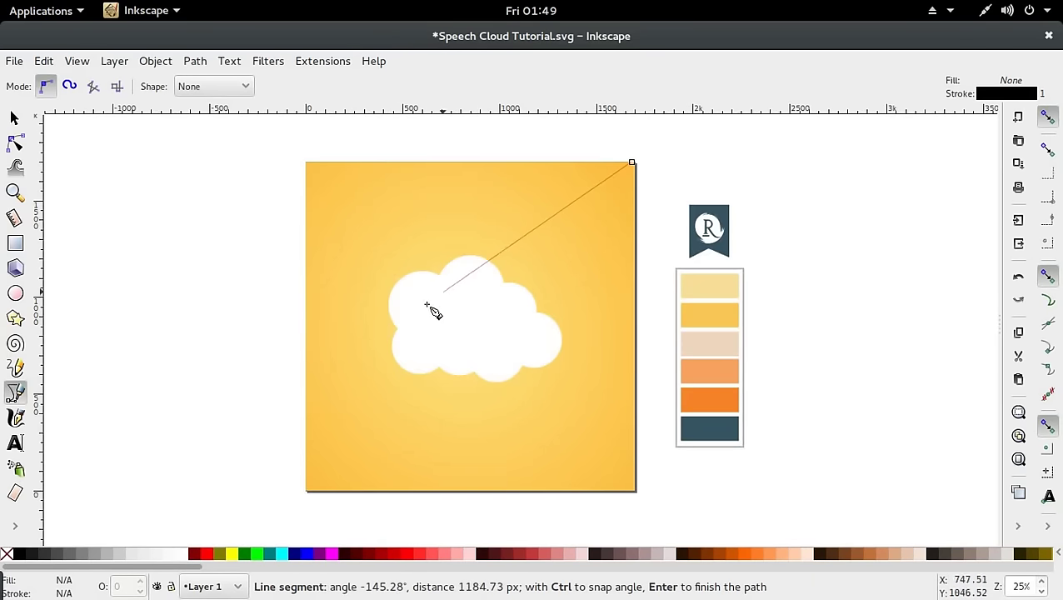
pyautogui.click(306, 365)
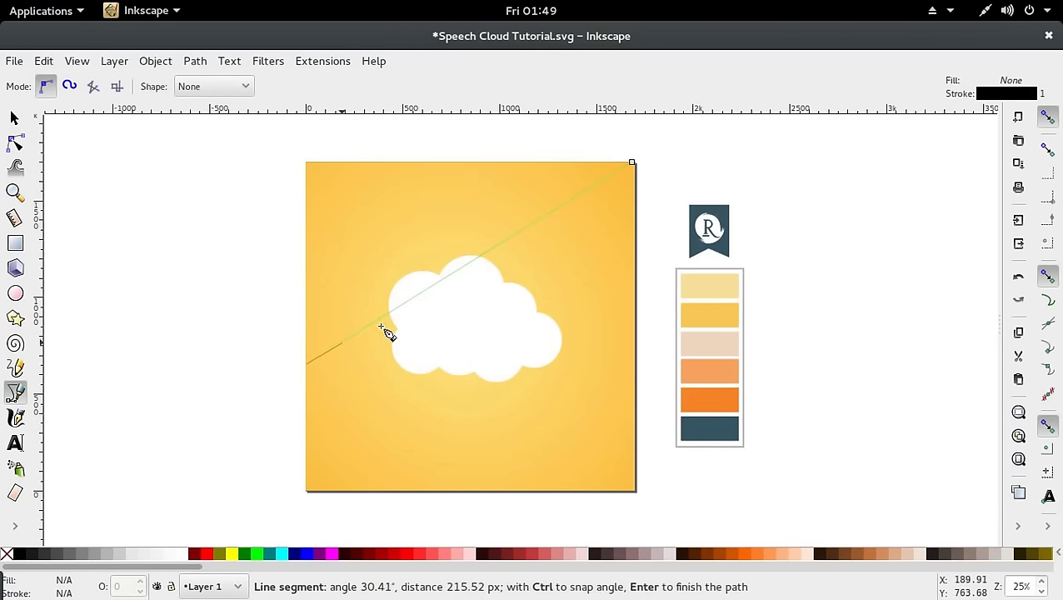
pyautogui.click(306, 163)
pyautogui.click(631, 163)
pyautogui.press('d')
pyautogui.click(490, 312)
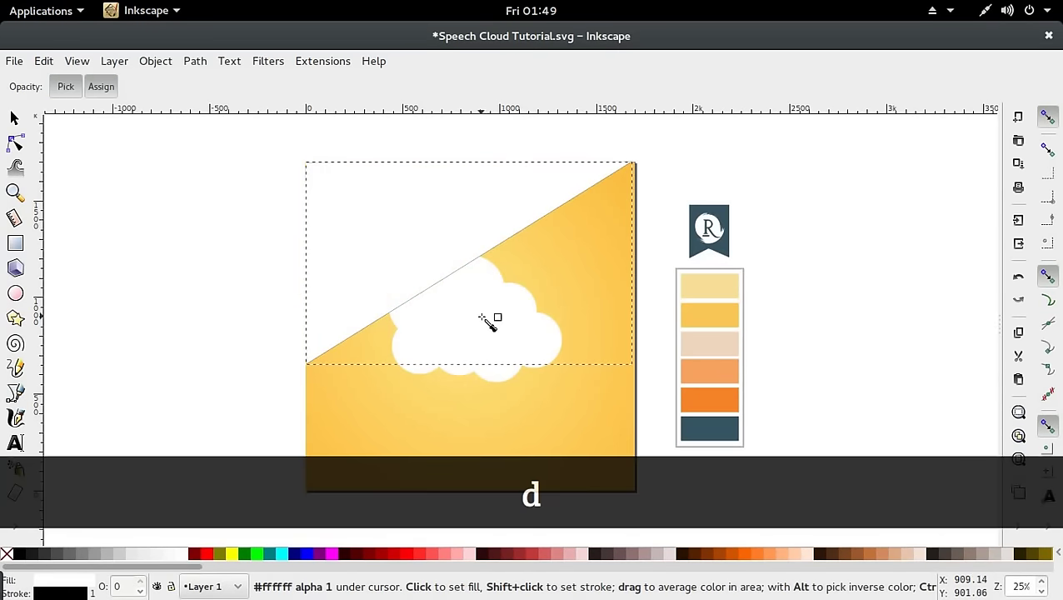
pyautogui.press('s')
pyautogui.rightClick(58, 594)
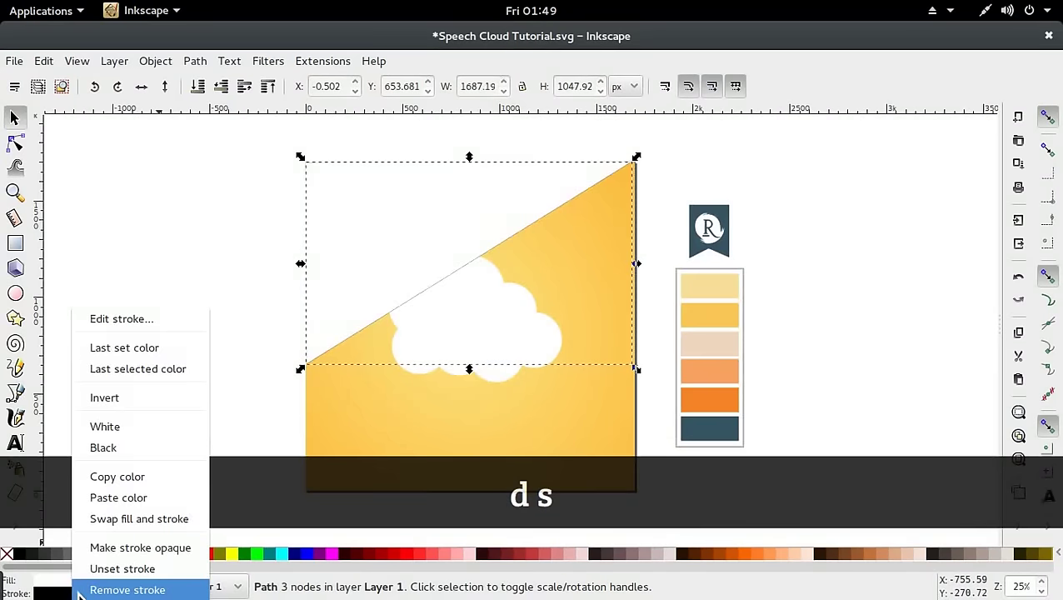
pyautogui.click(128, 589)
pyautogui.click(218, 351)
# Reselect the triangle and check its top-left node in node editing
pyautogui.click(518, 202)
pyautogui.press('n')
pyautogui.click(307, 163)
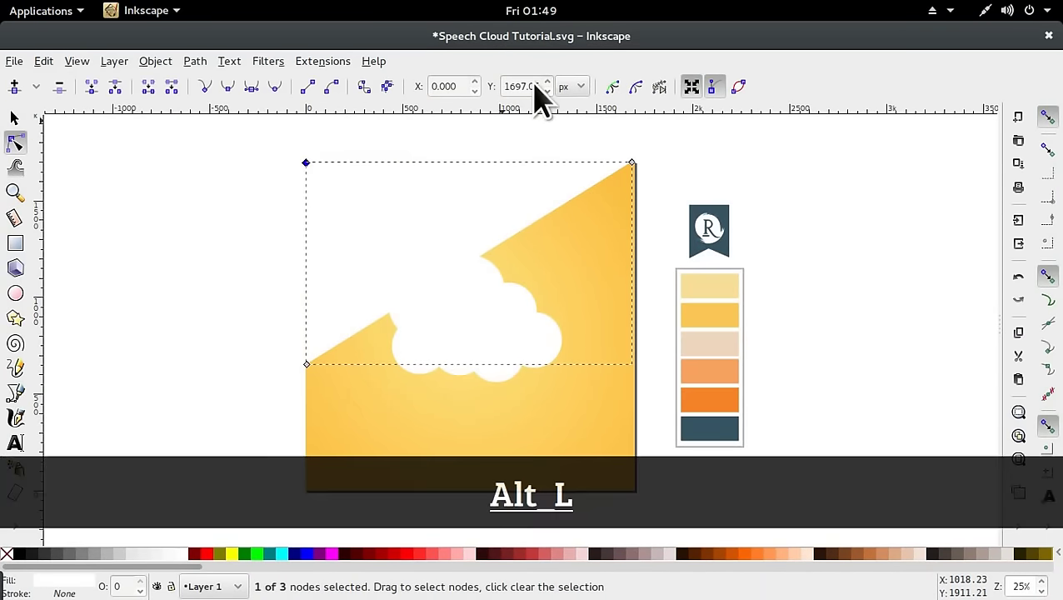
pyautogui.hotkey('alt', 'Down')
pyautogui.hotkey('alt', 'Up')
pyautogui.press('s')
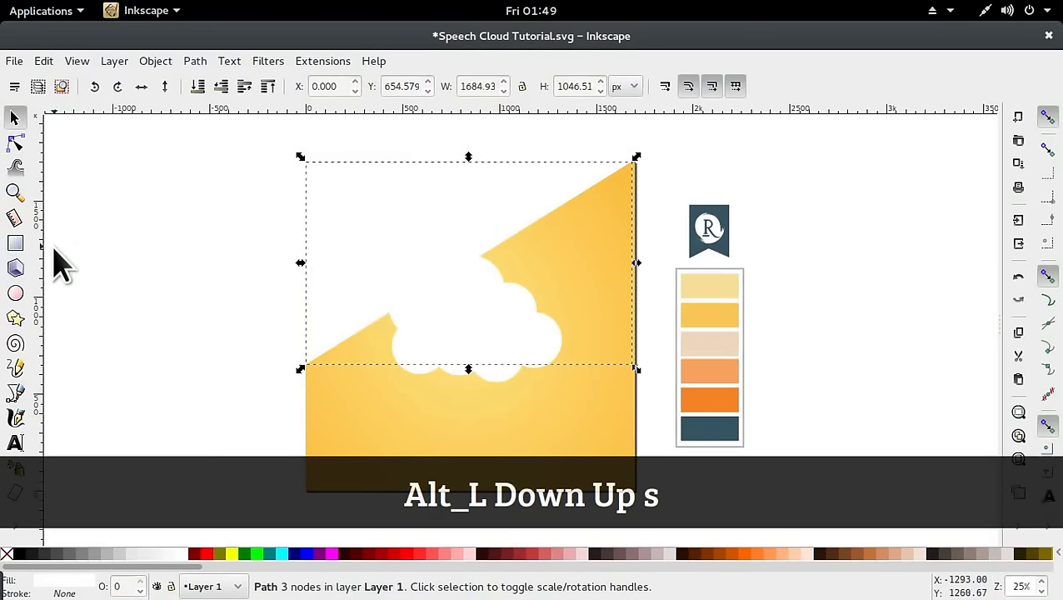
pyautogui.click(117, 265)
pyautogui.click(430, 198)
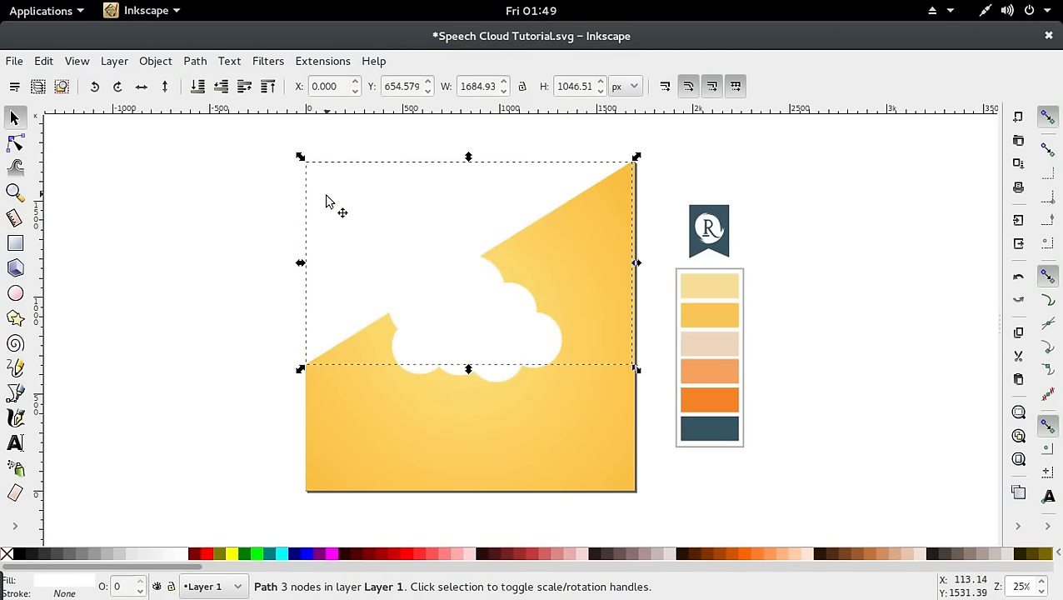
pyautogui.press('n')
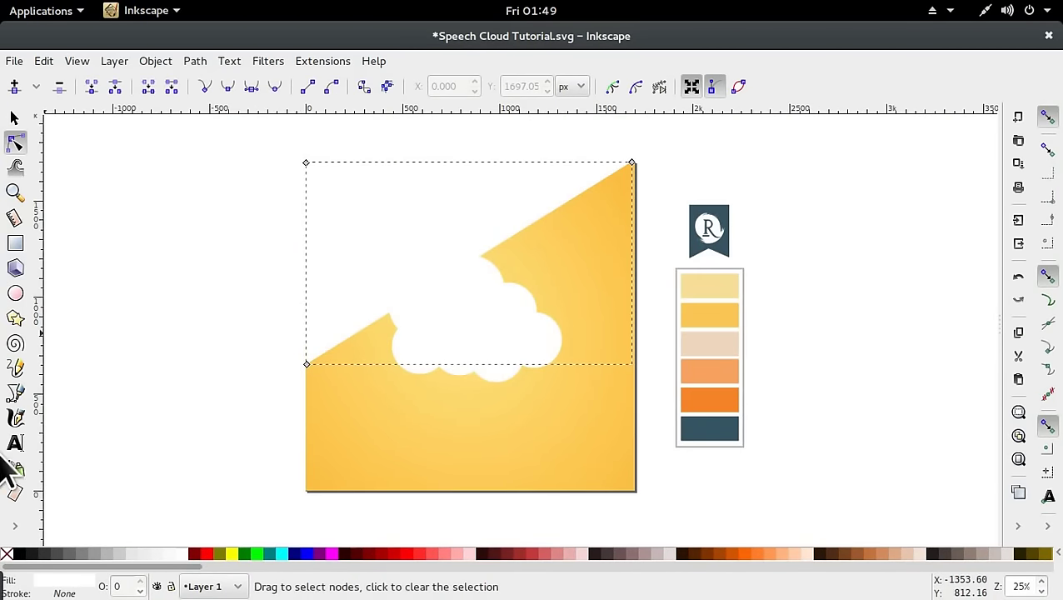
pyautogui.press('g')
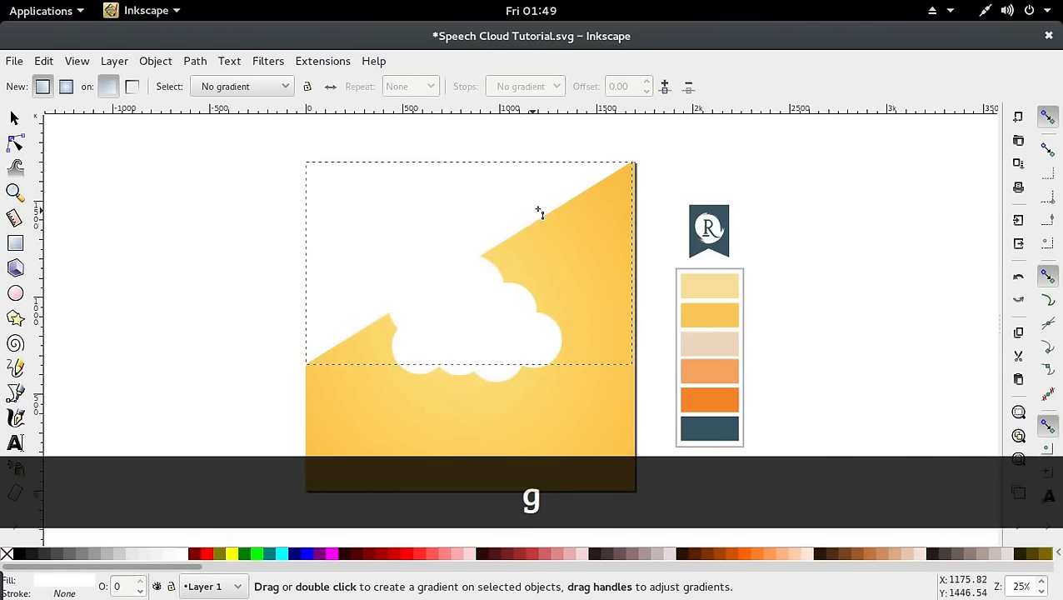
# Give the triangle a white-to-transparent linear gradient from beyond the top-right corner, snapping its corner node
pyautogui.click(15, 527)
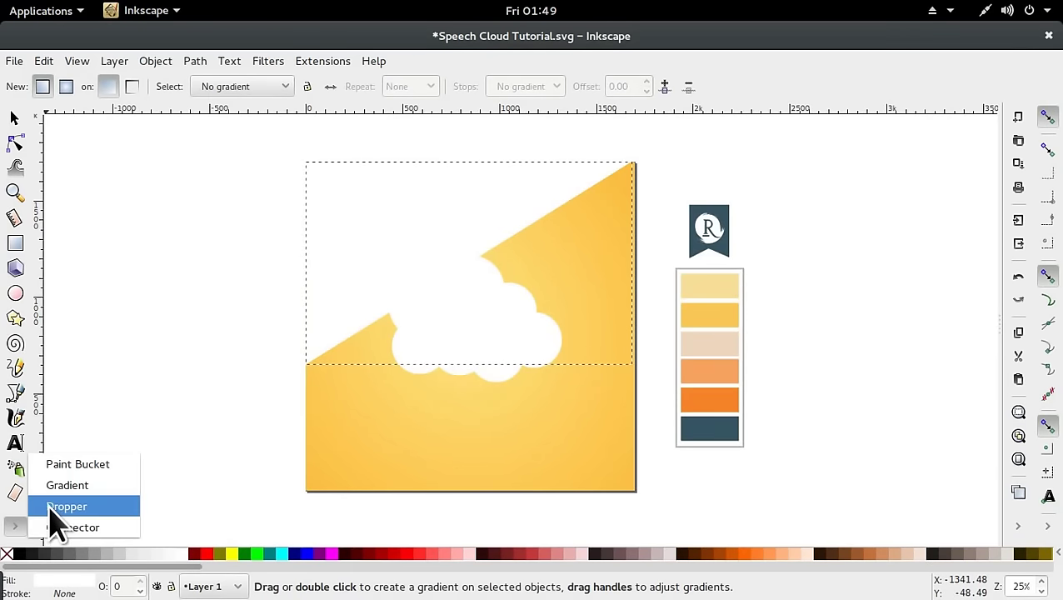
pyautogui.click(15, 523)
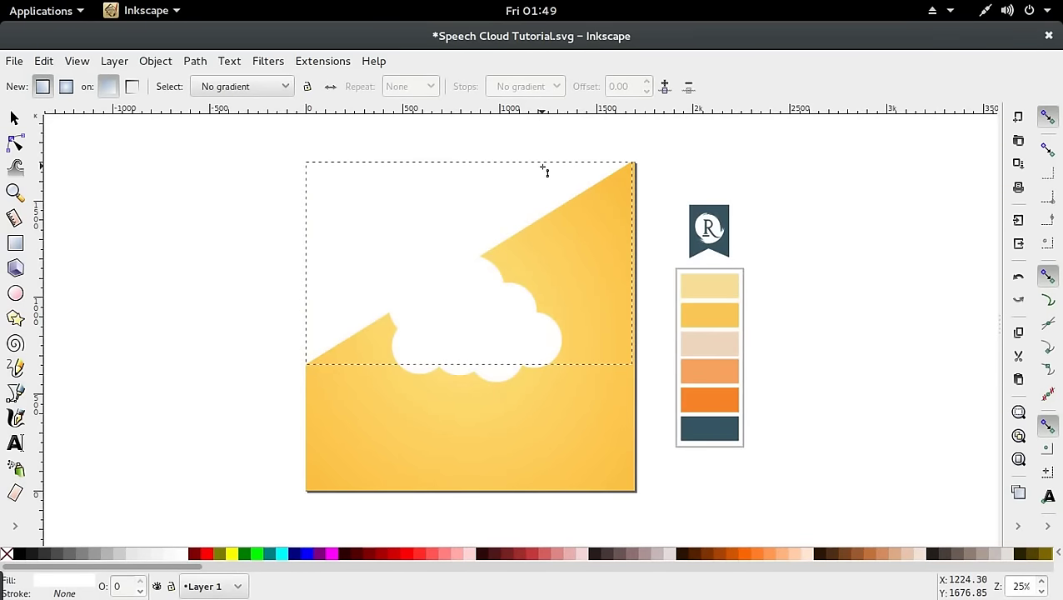
pyautogui.moveTo(543, 166); pyautogui.dragTo(323, 298)
pyautogui.moveTo(553, 175); pyautogui.dragTo(677, 123)
pyautogui.press('s')
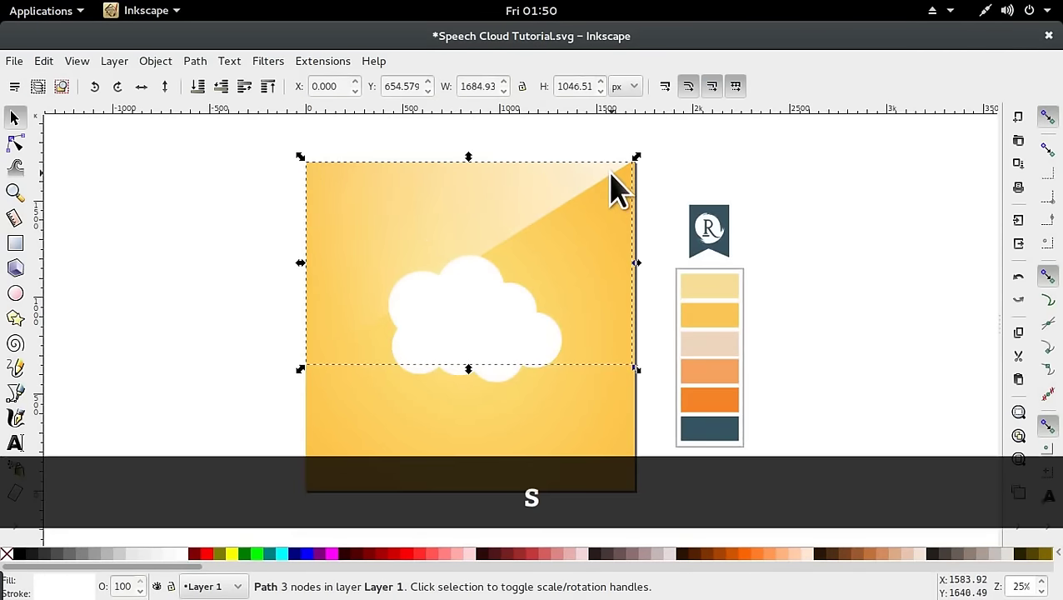
pyautogui.doubleClick(621, 171)
pyautogui.moveTo(632, 164); pyautogui.dragTo(635, 165)
# Flip a copy of the shine horizontally and vertically into the bottom-left corner
pyautogui.press('s')
pyautogui.keyDown('ctrl'); pyautogui.scroll(-2, 612, 217); pyautogui.keyUp('ctrl')
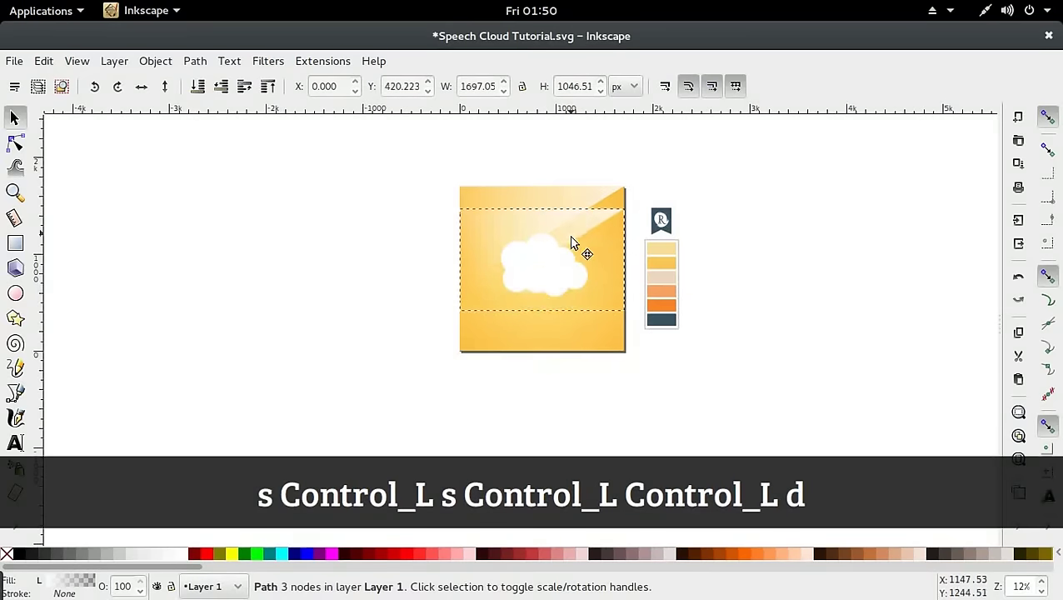
pyautogui.moveTo(569, 268); pyautogui.dragTo(543, 292)
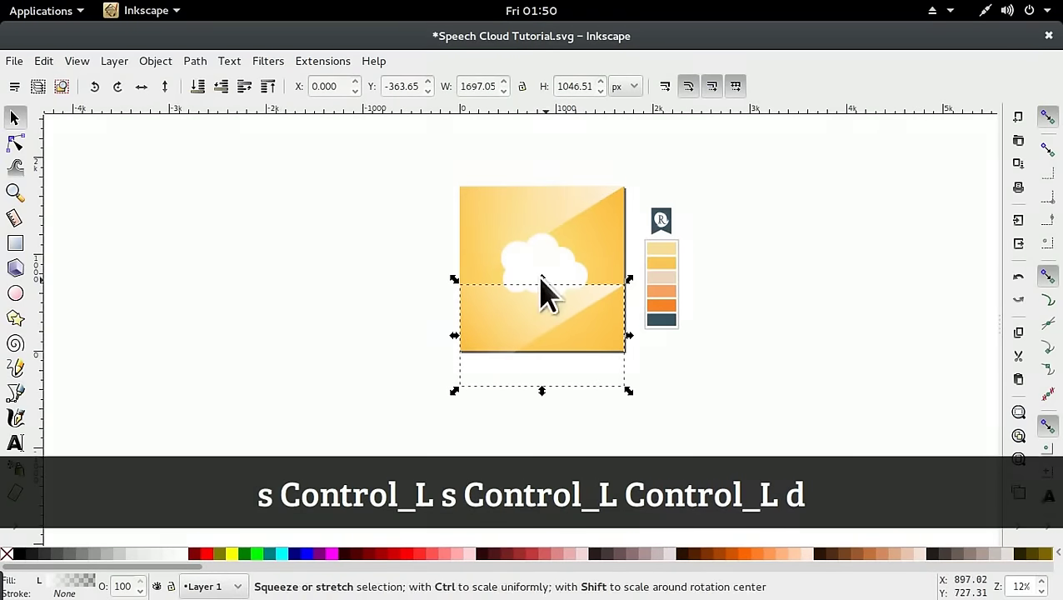
pyautogui.click(142, 87)
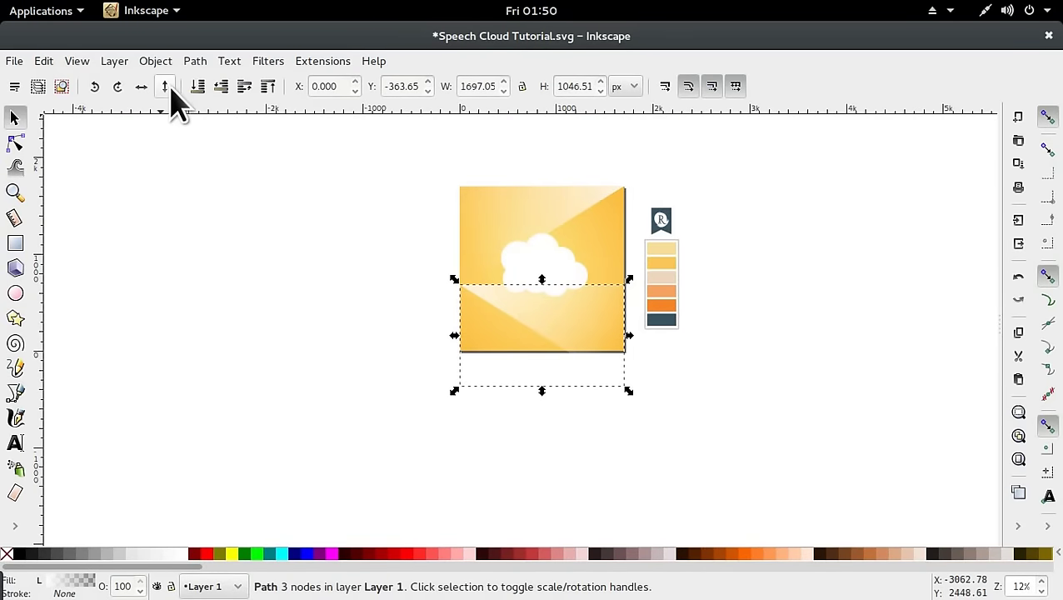
pyautogui.click(165, 87)
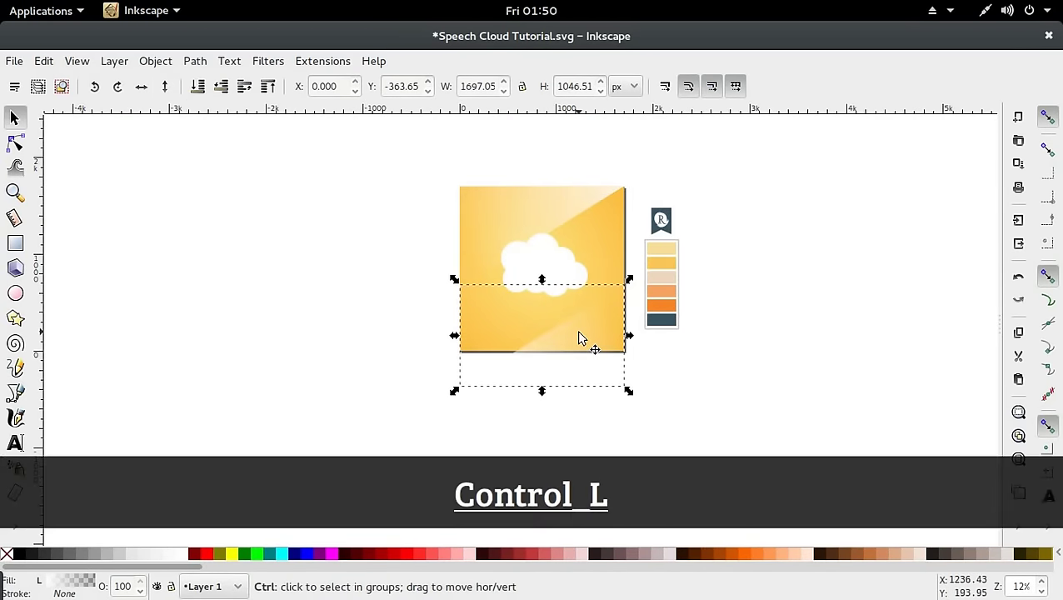
pyautogui.moveTo(588, 339); pyautogui.dragTo(595, 300)
pyautogui.click(560, 403)
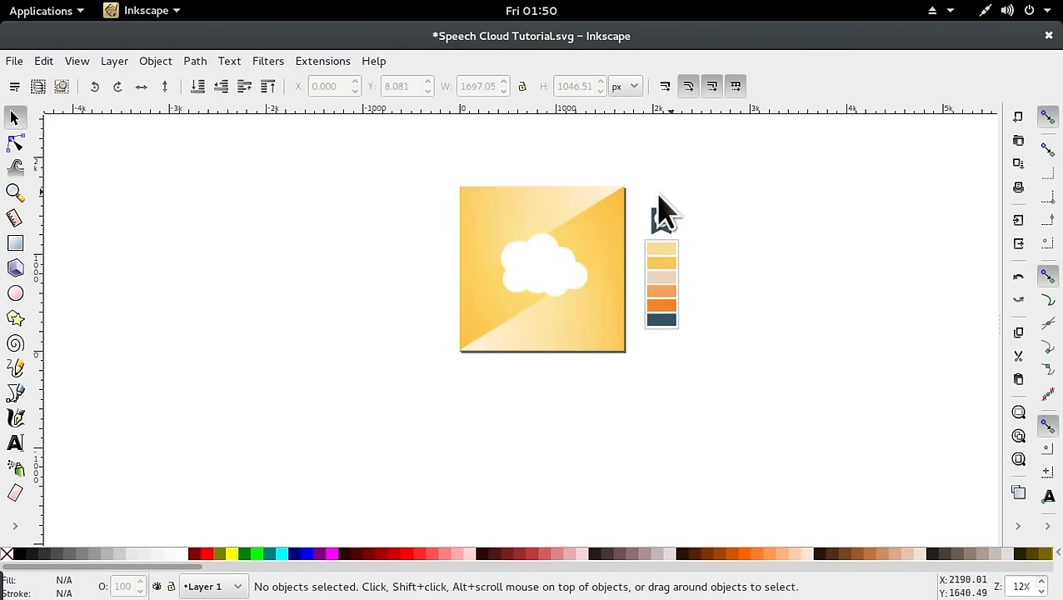
# Select the cloud and enlarge it slightly around its centre
pyautogui.scroll(1, 612, 242)
pyautogui.click(560, 278)
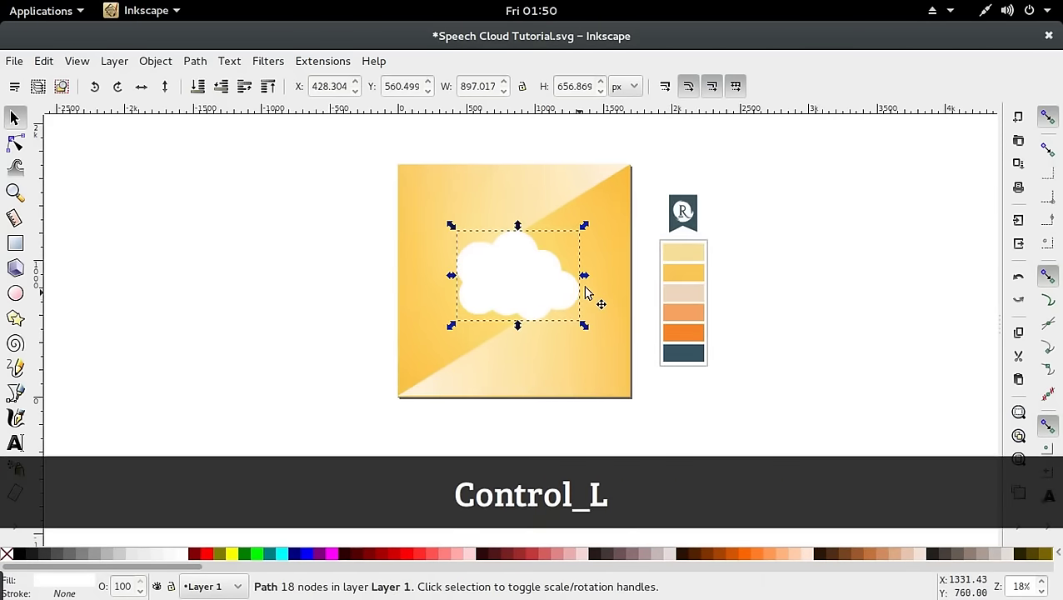
pyautogui.keyDown('shift'); pyautogui.click(584, 325); pyautogui.keyUp('shift')
pyautogui.click(675, 393)
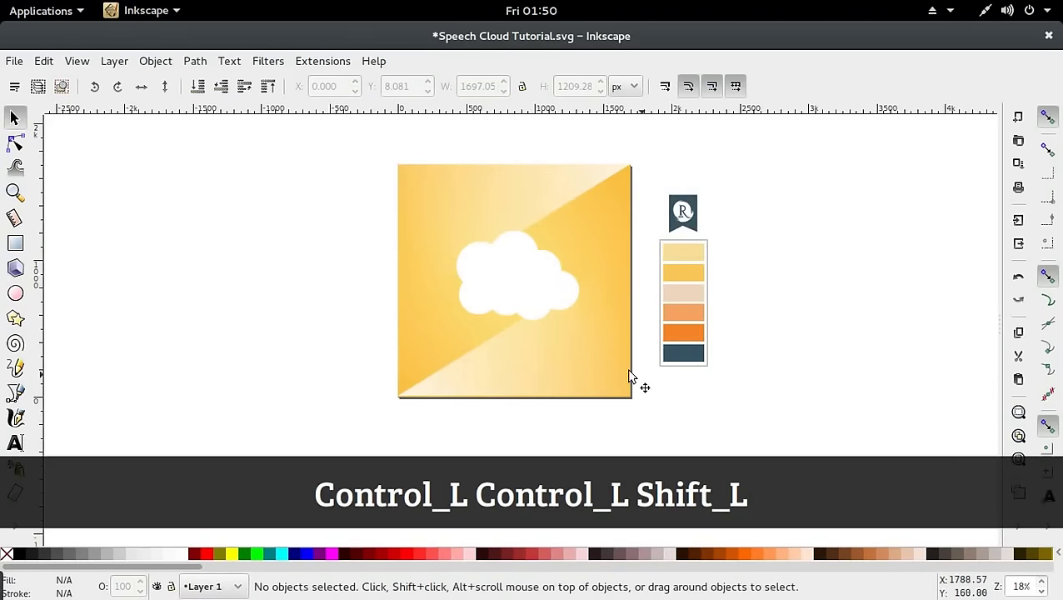
pyautogui.keyDown('ctrl'); pyautogui.click(573, 317); pyautogui.keyUp('ctrl')
pyautogui.click(550, 287)
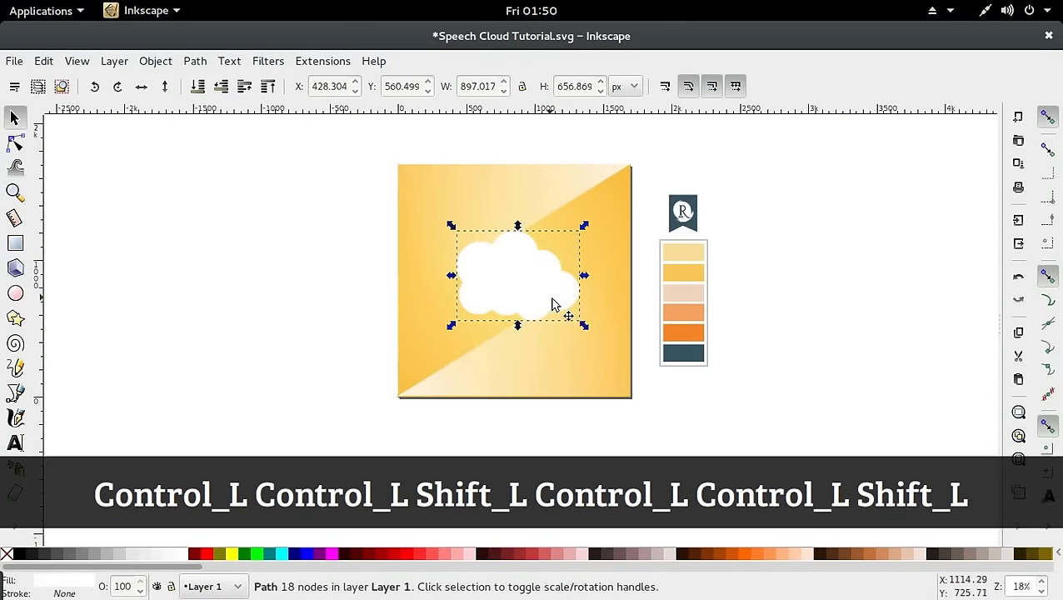
pyautogui.moveTo(583, 324); pyautogui.dragTo(586, 332)
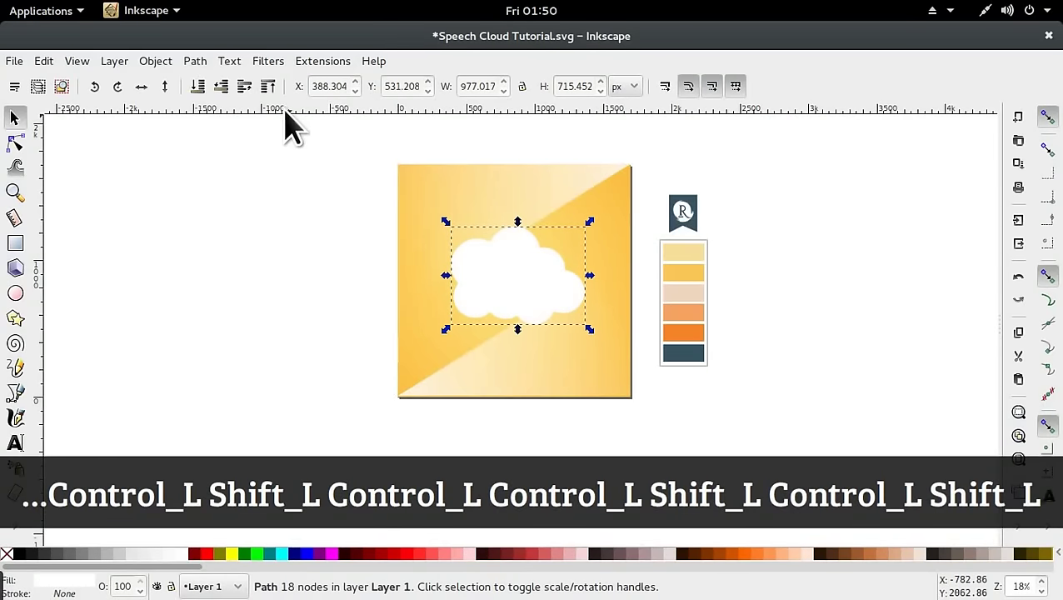
pyautogui.click(298, 250)
# Select the shine copy inside its group and open its nodes, then clear the selection
pyautogui.keyDown('ctrl'); pyautogui.scroll(1, 588, 275); pyautogui.keyUp('ctrl')
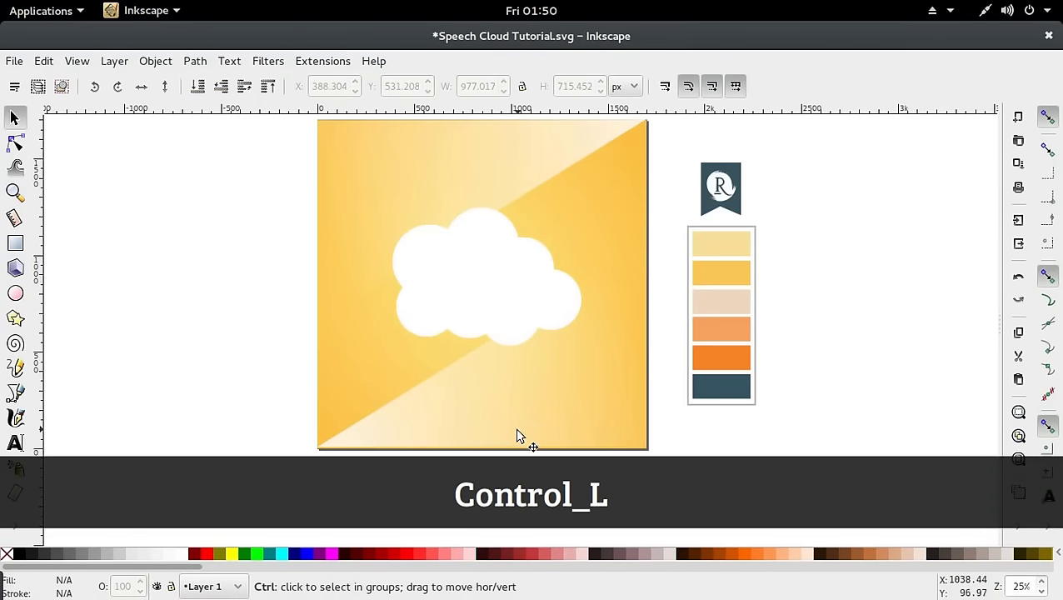
pyautogui.moveTo(512, 415); pyautogui.dragTo(510, 419)
pyautogui.click(208, 358)
pyautogui.keyDown('ctrl'); pyautogui.scroll(1, 572, 387); pyautogui.keyUp('ctrl')
pyautogui.keyDown('ctrl'); pyautogui.scroll(-1, 572, 386); pyautogui.keyUp('ctrl')
pyautogui.keyDown('ctrl'); pyautogui.click(550, 396); pyautogui.keyUp('ctrl')
pyautogui.doubleClick(550, 396)
pyautogui.keyDown('ctrl'); pyautogui.scroll(-1, 562, 384); pyautogui.keyUp('ctrl')
pyautogui.press('s')
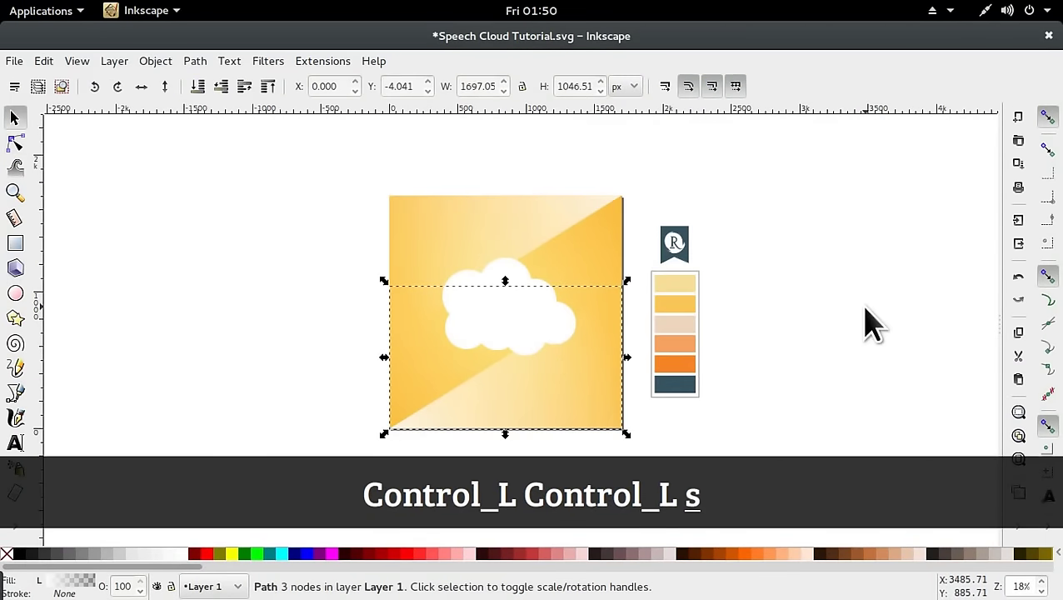
pyautogui.click(795, 324)
# Enlarge the cloud to about 1046 × 766 px and nudge it slightly left
pyautogui.click(565, 334)
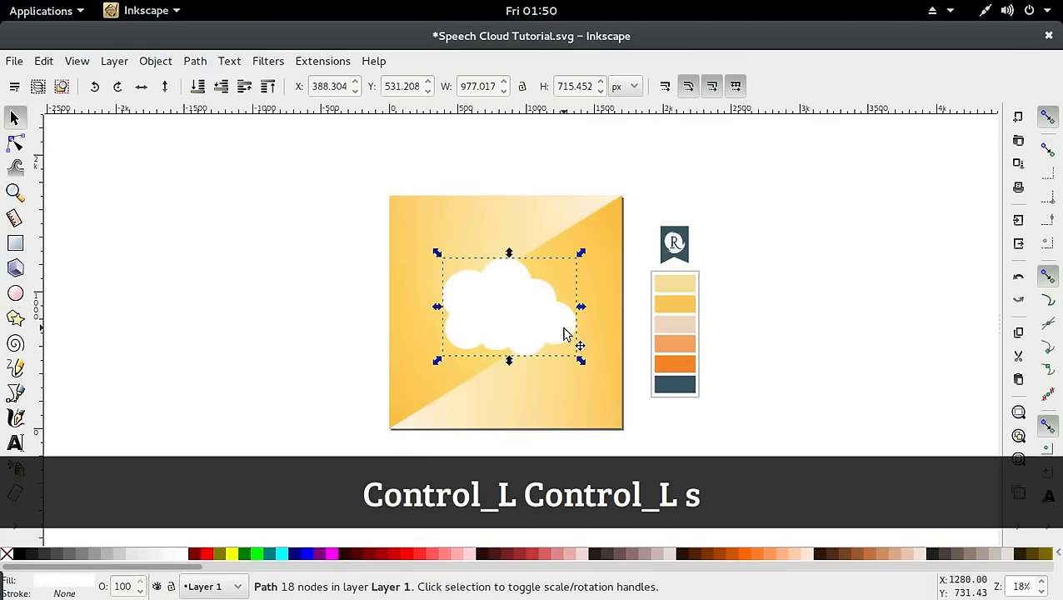
pyautogui.keyDown('ctrl'); pyautogui.keyDown('shift'); pyautogui.moveTo(583, 368); pyautogui.dragTo(593, 385); pyautogui.keyUp('shift'); pyautogui.keyUp('ctrl')
pyautogui.click(802, 329)
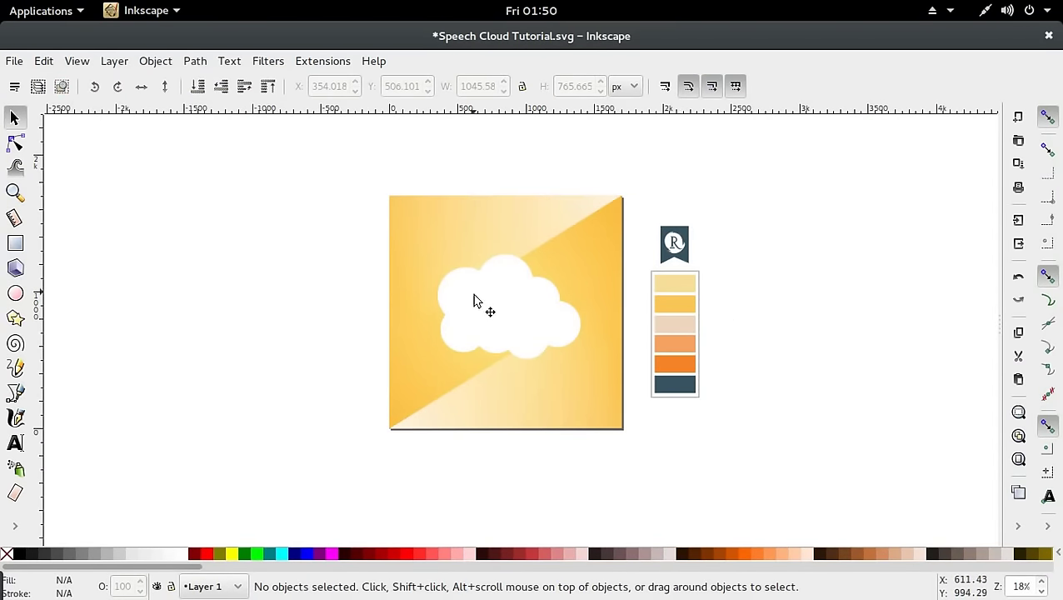
pyautogui.keyDown('ctrl'); pyautogui.moveTo(504, 311); pyautogui.dragTo(500, 311); pyautogui.keyUp('ctrl')
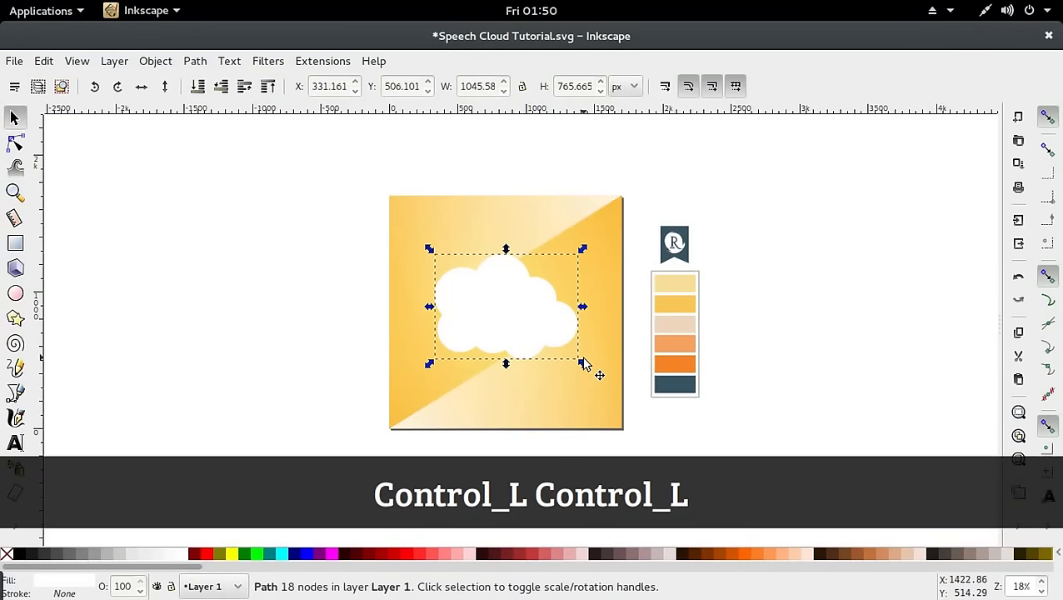
pyautogui.keyDown('ctrl'); pyautogui.scroll(-1, 583, 364); pyautogui.keyUp('ctrl')
pyautogui.keyDown('ctrl'); pyautogui.scroll(2, 580, 394); pyautogui.keyUp('ctrl')
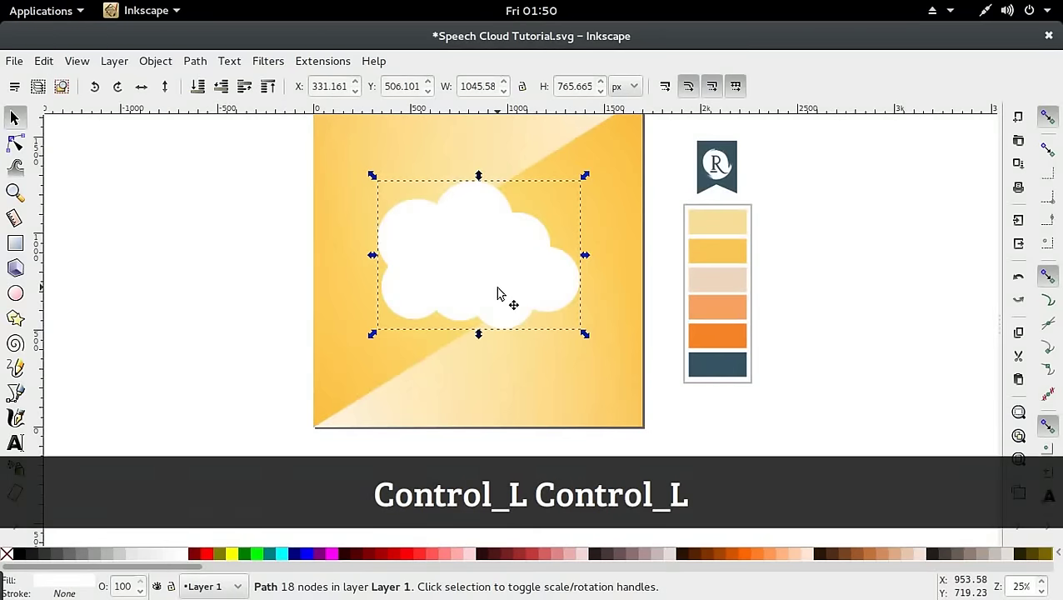
# Move the big cloud higher on the square
pyautogui.press('ctrl')
pyautogui.moveTo(492, 291); pyautogui.dragTo(495, 267)
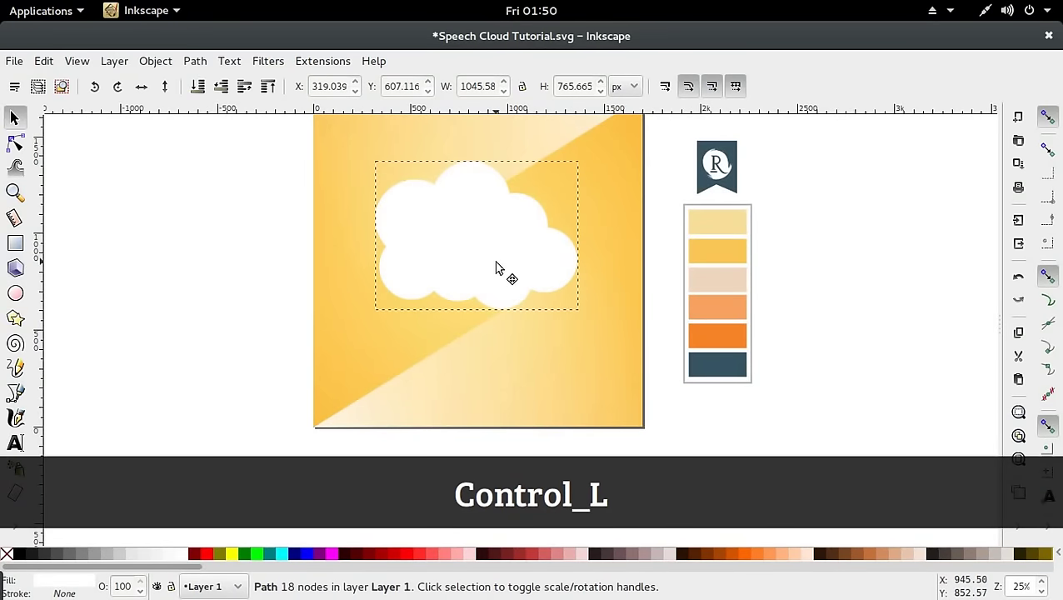
pyautogui.click(200, 333)
# Draw four small circles below the cloud and union them into one puff shape
pyautogui.click(15, 293)
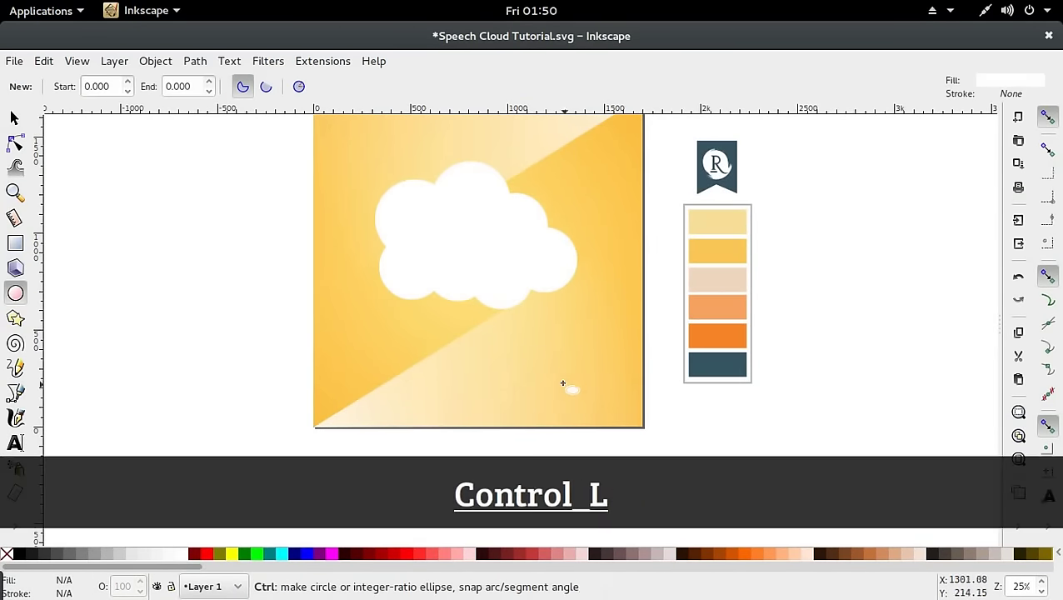
pyautogui.moveTo(550, 360); pyautogui.dragTo(563, 367)
pyautogui.moveTo(534, 348)
pyautogui.mouseDown()
pyautogui.moveTo(553, 372)
pyautogui.moveTo(564, 356)
pyautogui.moveTo(568, 374)
pyautogui.moveTo(543, 363)
pyautogui.moveTo(553, 373)
pyautogui.moveTo(579, 369)
pyautogui.mouseUp()
pyautogui.press('s')
pyautogui.hotkey('ctrl', 'd')
pyautogui.hotkey('ctrl', 'd')
pyautogui.hotkey('ctrl', 'd')
pyautogui.click(541, 360)
pyautogui.click(571, 367)
pyautogui.click(678, 428)
pyautogui.moveTo(513, 325); pyautogui.dragTo(594, 393)
pyautogui.hotkey('ctrl', 'shift', '=')
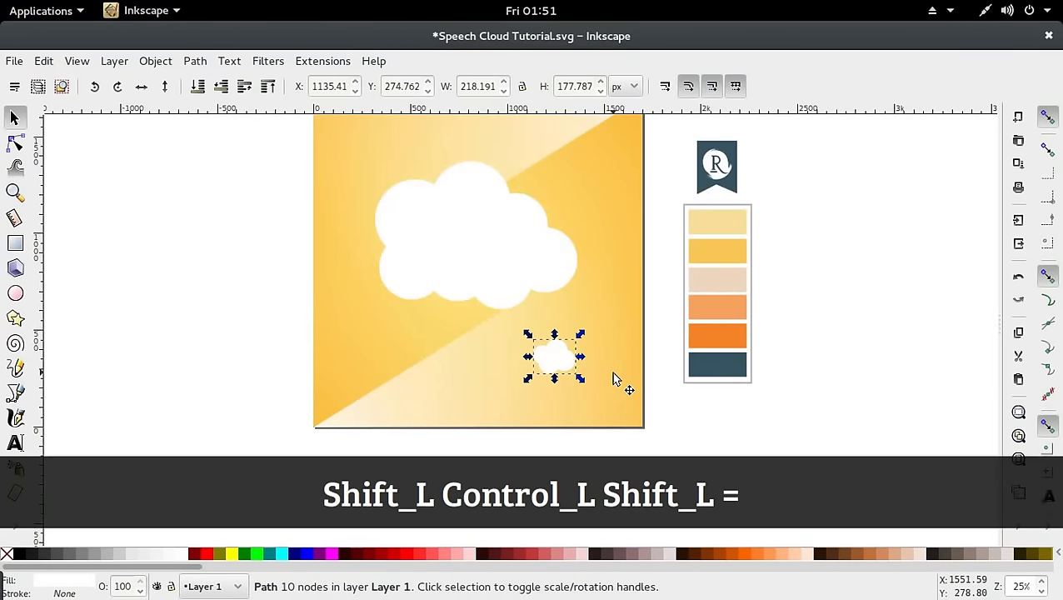
# Enlarge the puff and duplicate it so two puffs trail down-right, the middle one slightly smaller
pyautogui.moveTo(537, 373); pyautogui.dragTo(605, 379)
pyautogui.press('ctrl')
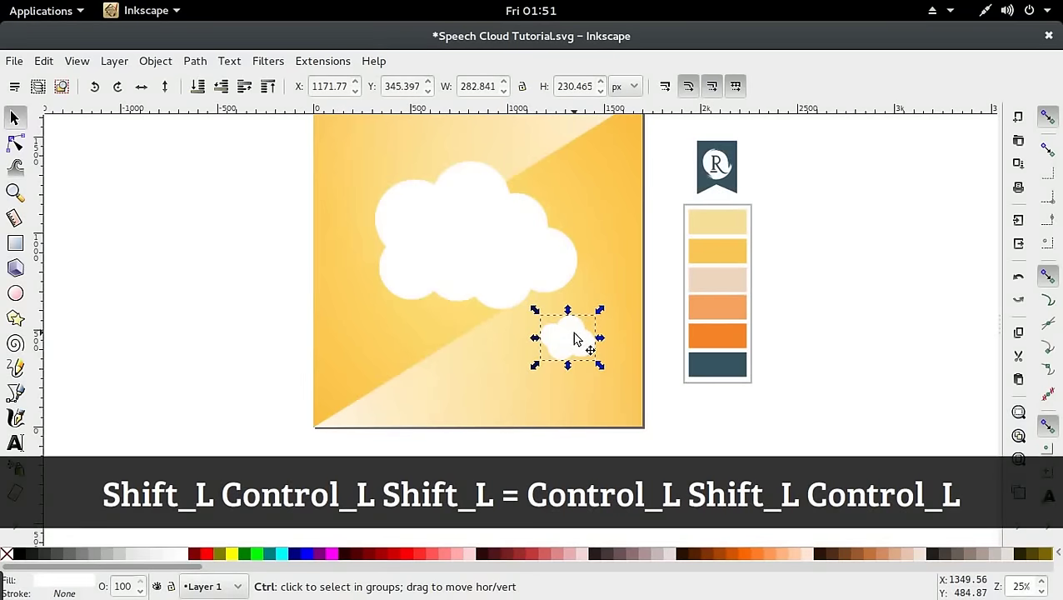
pyautogui.hotkey('ctrl', 'd')
pyautogui.moveTo(574, 339); pyautogui.dragTo(615, 434)
pyautogui.click(574, 351)
pyautogui.moveTo(574, 351); pyautogui.dragTo(589, 373)
pyautogui.hotkey('ctrl', 'shift')
pyautogui.click(698, 419)
# Nudge the big cloud slightly down, keeping it vertically aligned
pyautogui.click(531, 267)
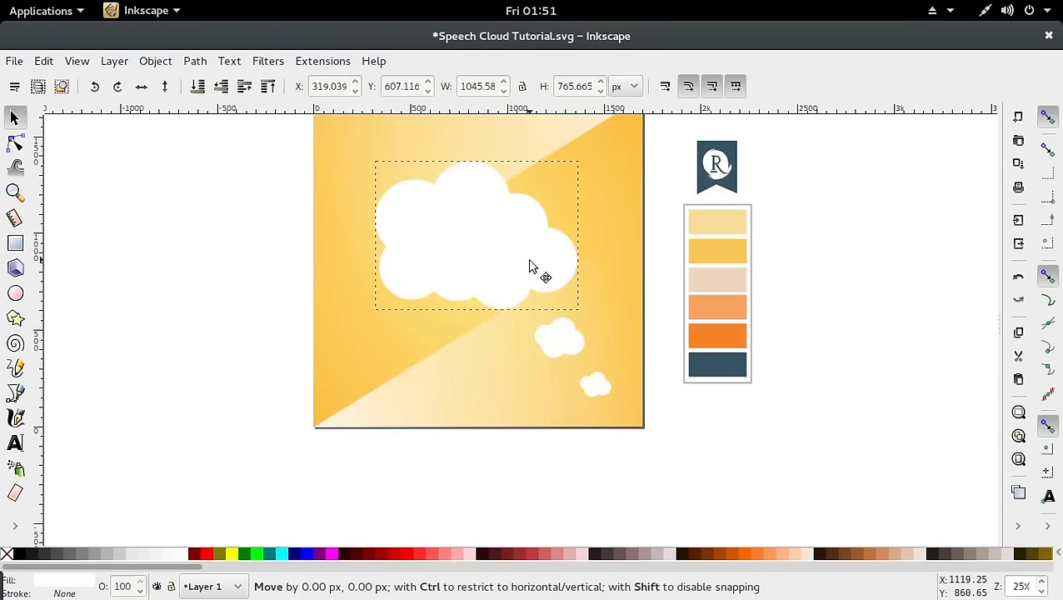
pyautogui.scroll(3, 560, 273)
pyautogui.scroll(-2, 562, 338)
pyautogui.press('ctrl')
pyautogui.moveTo(523, 313); pyautogui.dragTo(524, 331)
pyautogui.click(771, 342)
pyautogui.scroll(-1, 771, 341)
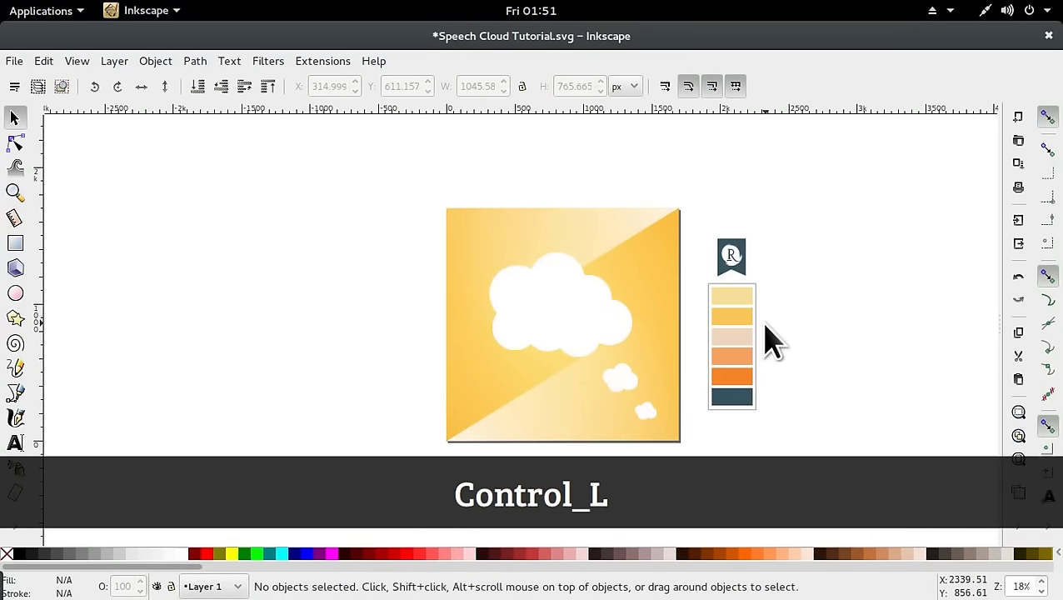
pyautogui.hscroll(-1, 604, 349)
pyautogui.hscroll(1, 609, 343)
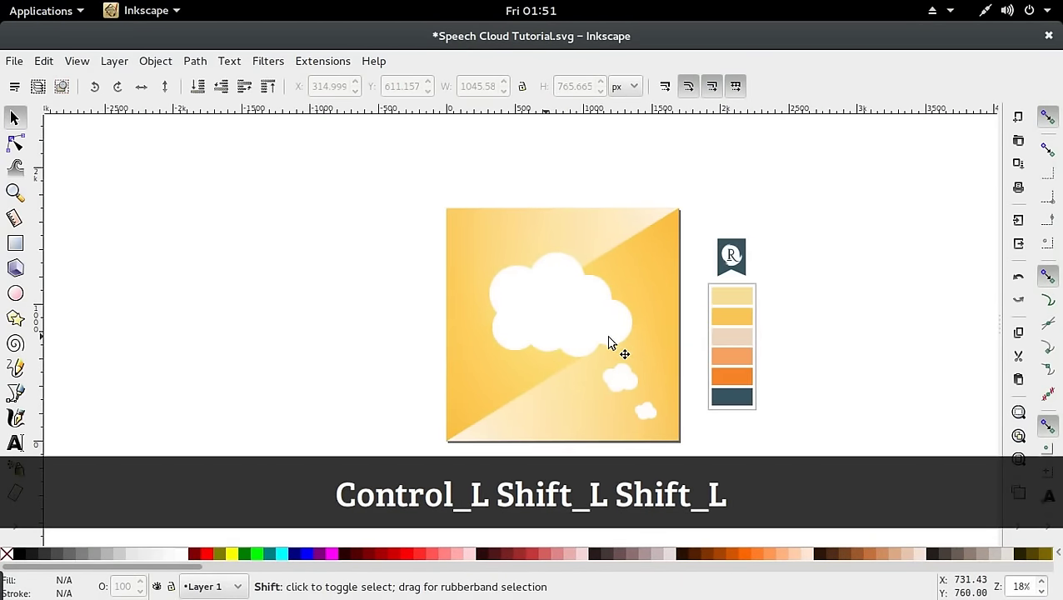
pyautogui.hscroll(1, 609, 342)
pyautogui.scroll(1, 574, 338)
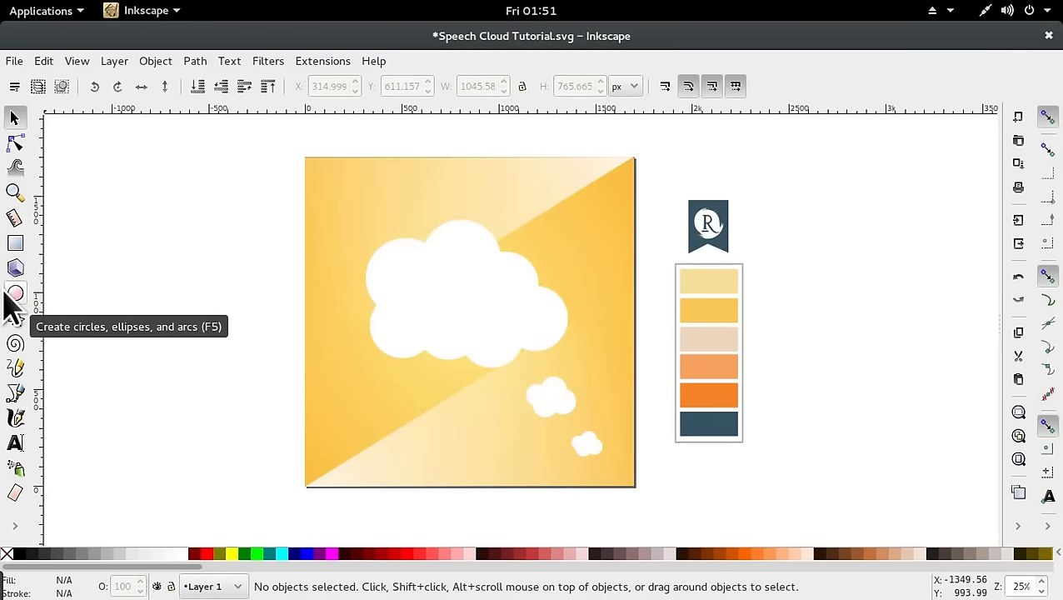
# Draw a circle over the cloud's left part, fill it with palette yellow, and resize it about its centre
pyautogui.click(11, 297)
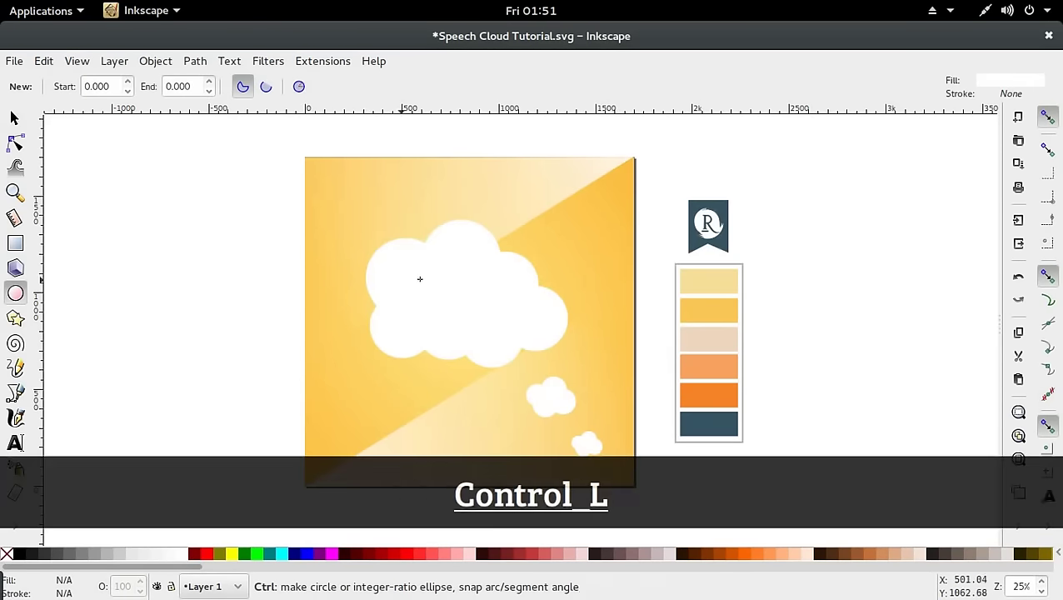
pyautogui.moveTo(418, 288); pyautogui.dragTo(452, 315)
pyautogui.press('s')
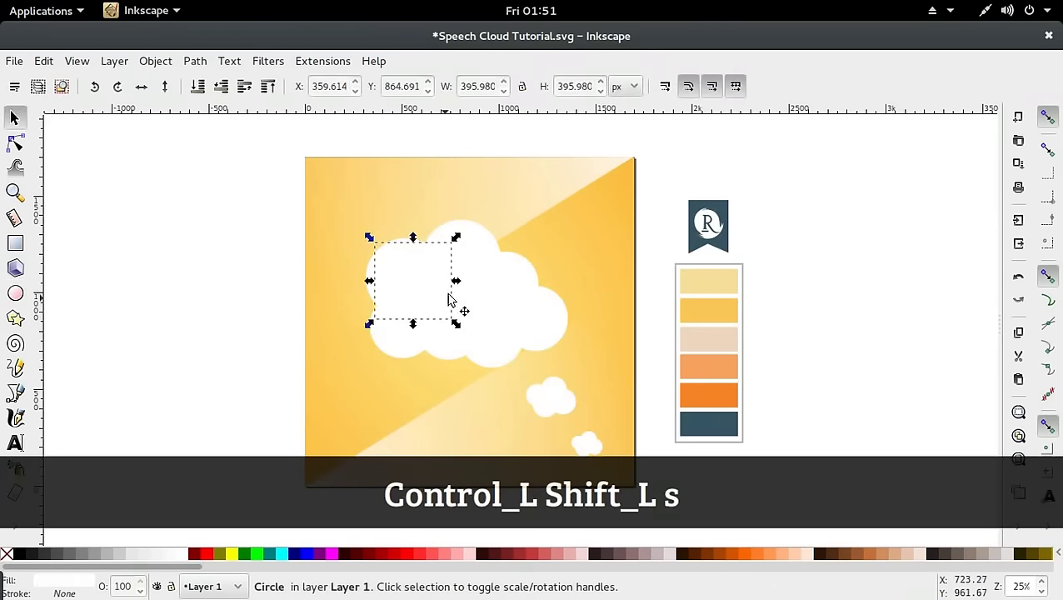
pyautogui.press('d')
pyautogui.click(729, 312)
pyautogui.press('s')
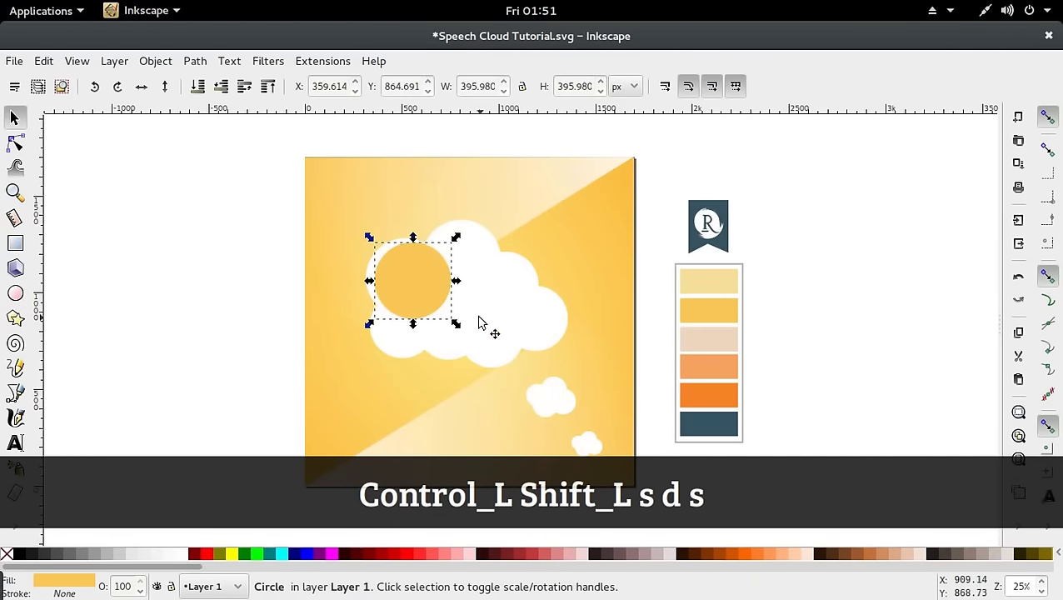
pyautogui.moveTo(430, 304); pyautogui.dragTo(441, 317)
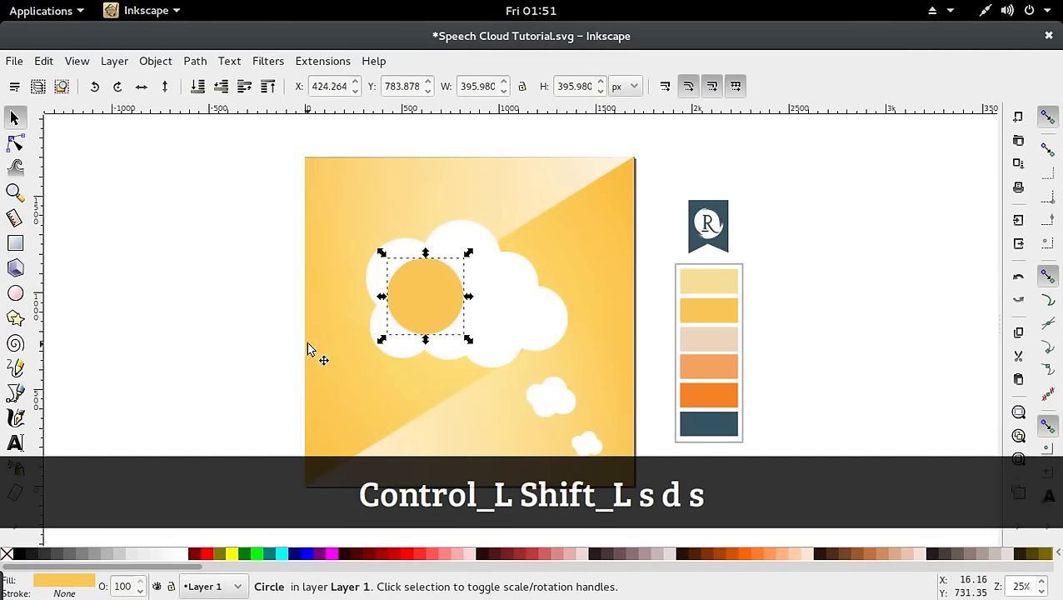
pyautogui.press('ctrl')
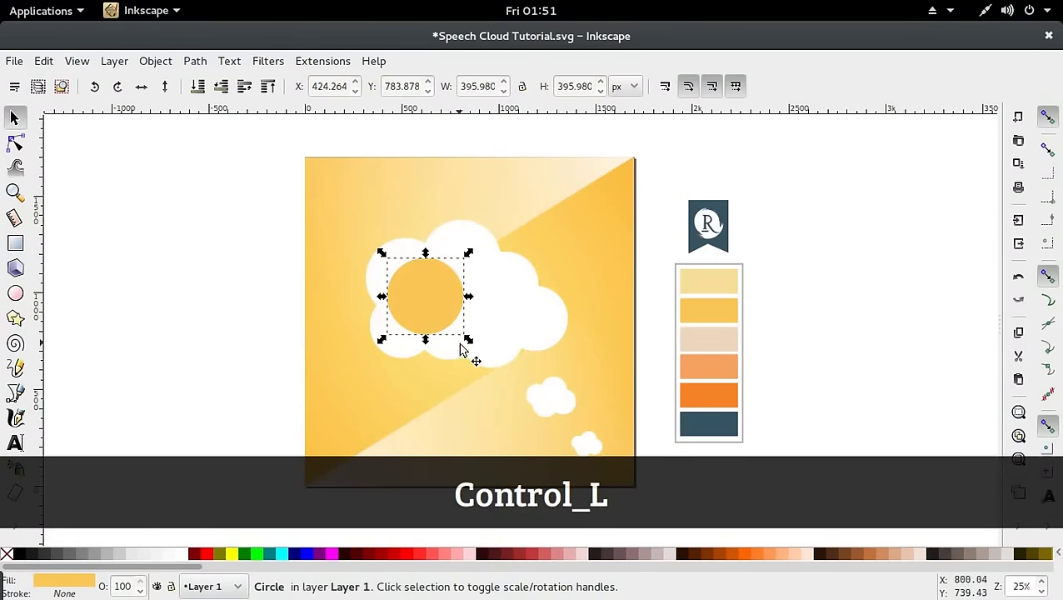
pyautogui.press('shift')
pyautogui.moveTo(470, 356)
pyautogui.mouseDown()
pyautogui.moveTo(457, 339)
pyautogui.moveTo(464, 360)
pyautogui.moveTo(457, 350)
pyautogui.mouseUp()
pyautogui.press('shift')
# Duplicate the yellow circle, shrink the copy, and fill it white from the cloud
pyautogui.hotkey('ctrl', 'd')
pyautogui.press('shift')
pyautogui.press('d')
pyautogui.click(469, 309)
pyautogui.press('s')
pyautogui.click(175, 345)
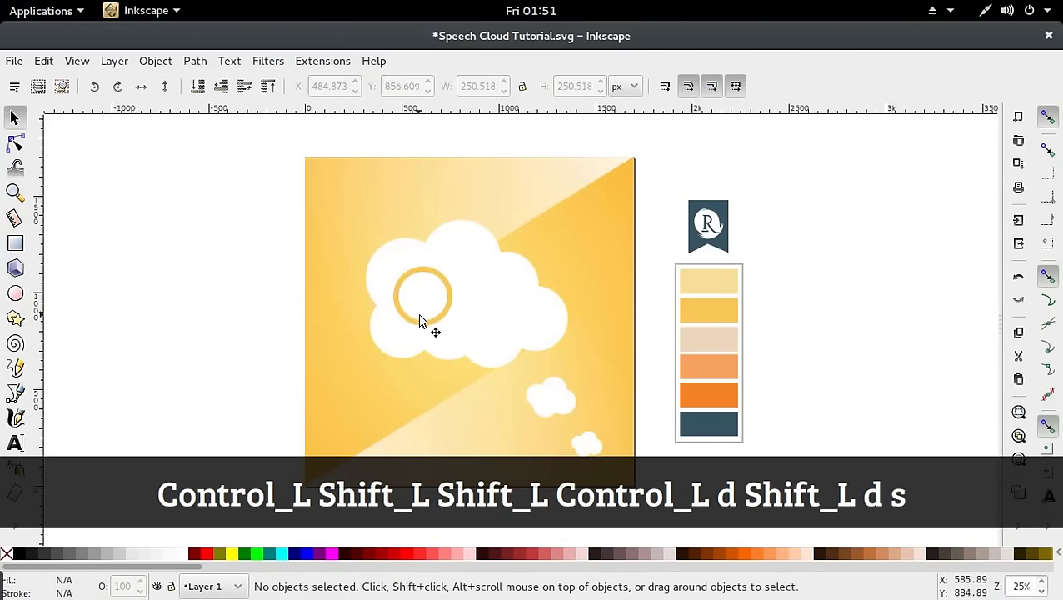
# Fine-tune the yellow and white circle sizes so they form an even yellow ring
pyautogui.click(423, 316)
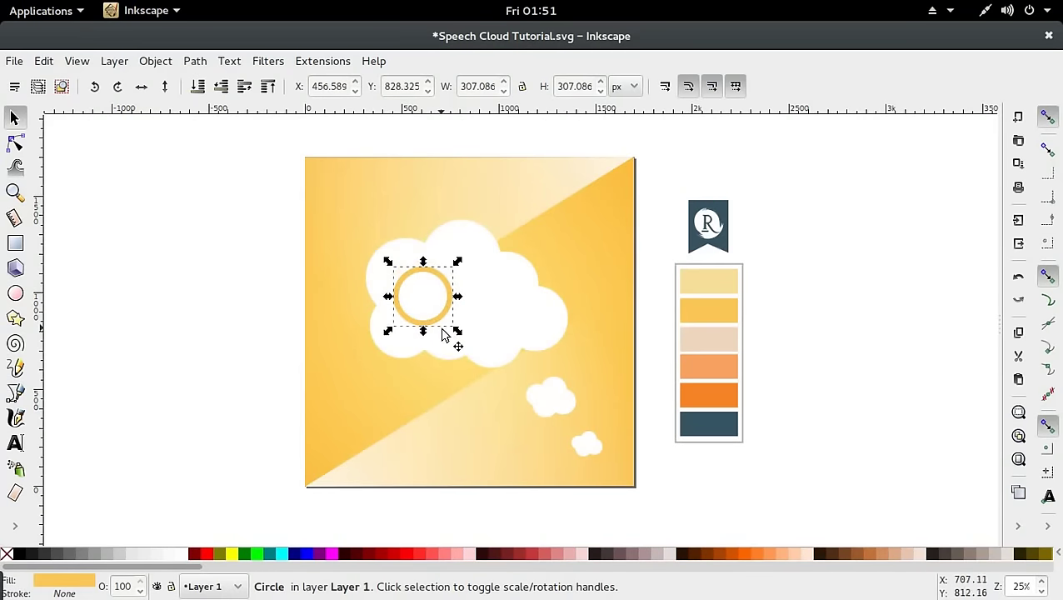
pyautogui.hotkey('ctrl', 'shift')
pyautogui.moveTo(453, 334)
pyautogui.mouseDown()
pyautogui.moveTo(464, 354)
pyautogui.moveTo(452, 328)
pyautogui.moveTo(455, 339)
pyautogui.mouseUp()
pyautogui.click(443, 301)
pyautogui.hotkey('ctrl', 'shift')
pyautogui.click(409, 323)
pyautogui.click(246, 372)
pyautogui.press('ctrl')
pyautogui.scroll(-1, 523, 286)
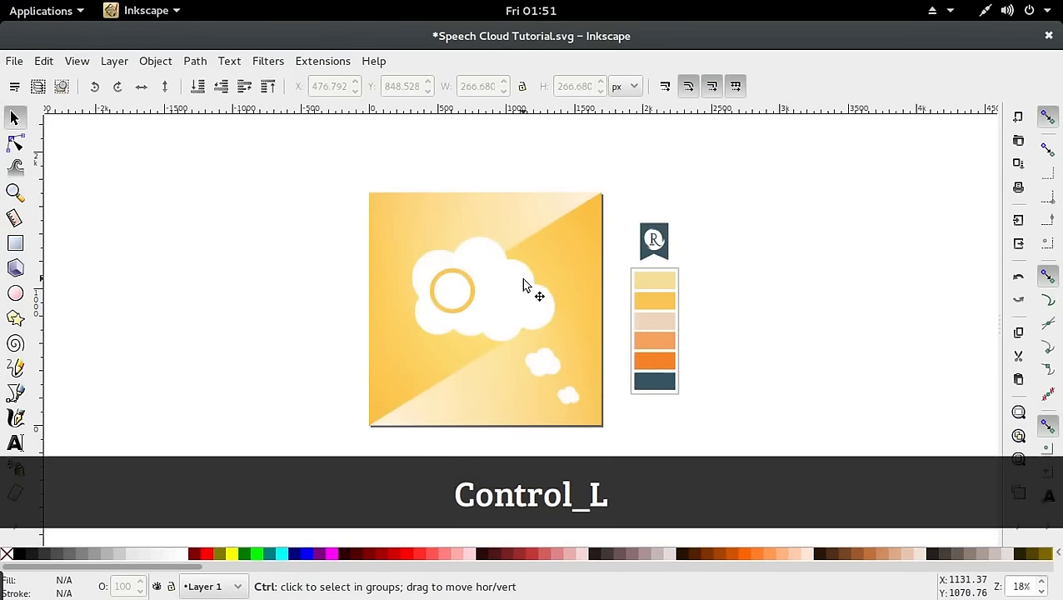
pyautogui.press('shift')
pyautogui.hscroll(2, 590, 299)
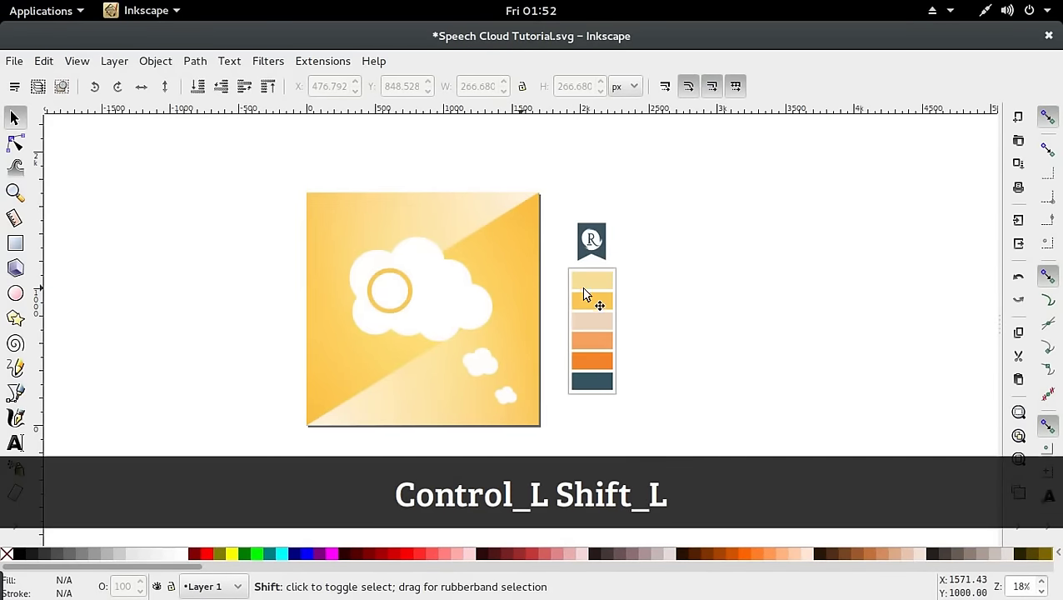
# Duplicate the large cloud on top of the ring
pyautogui.click(459, 312)
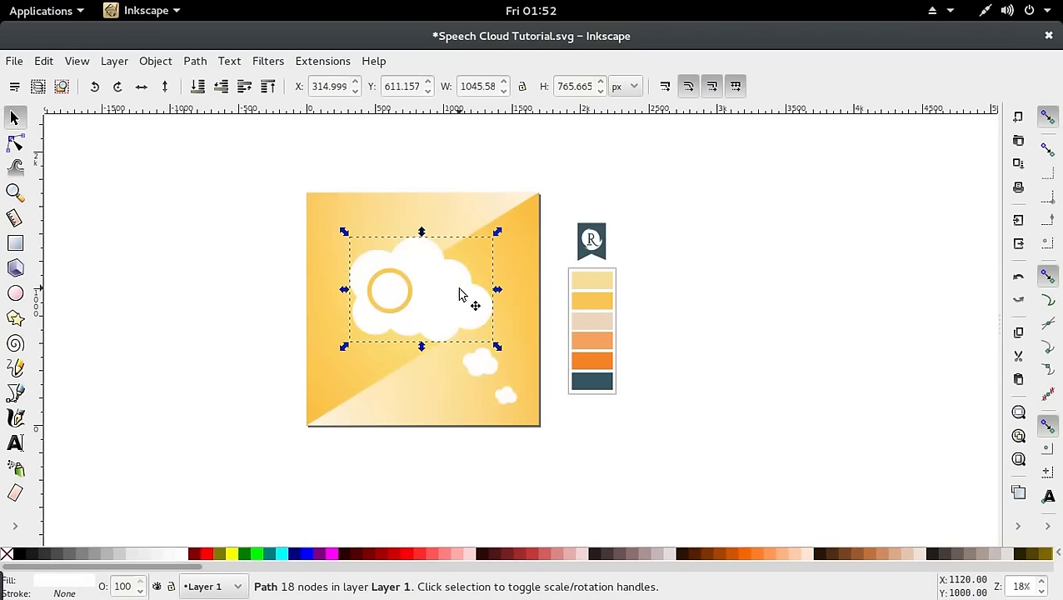
pyautogui.hotkey('ctrl', 'd')
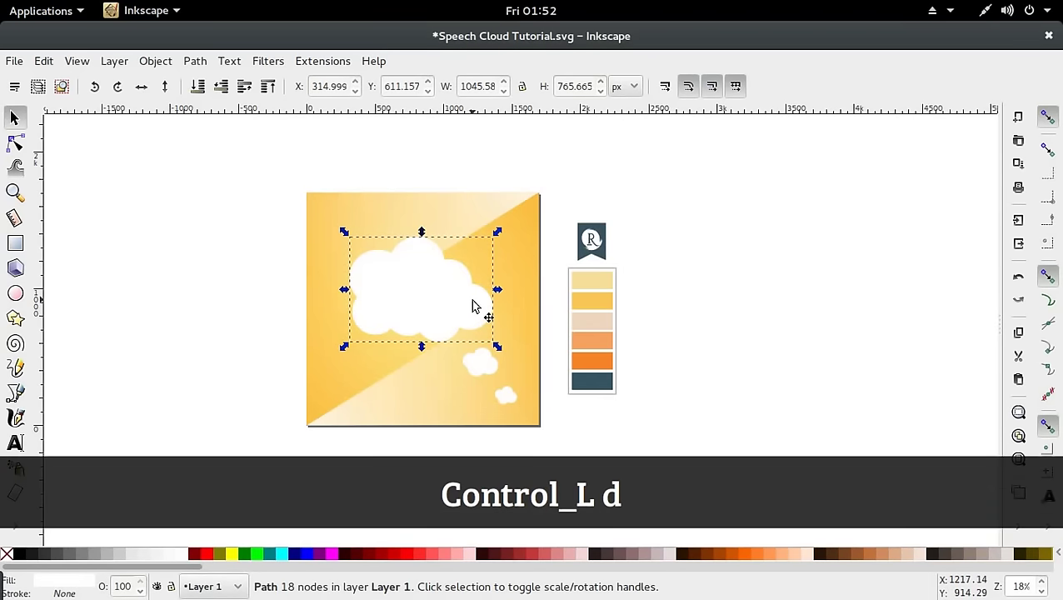
pyautogui.press('d')
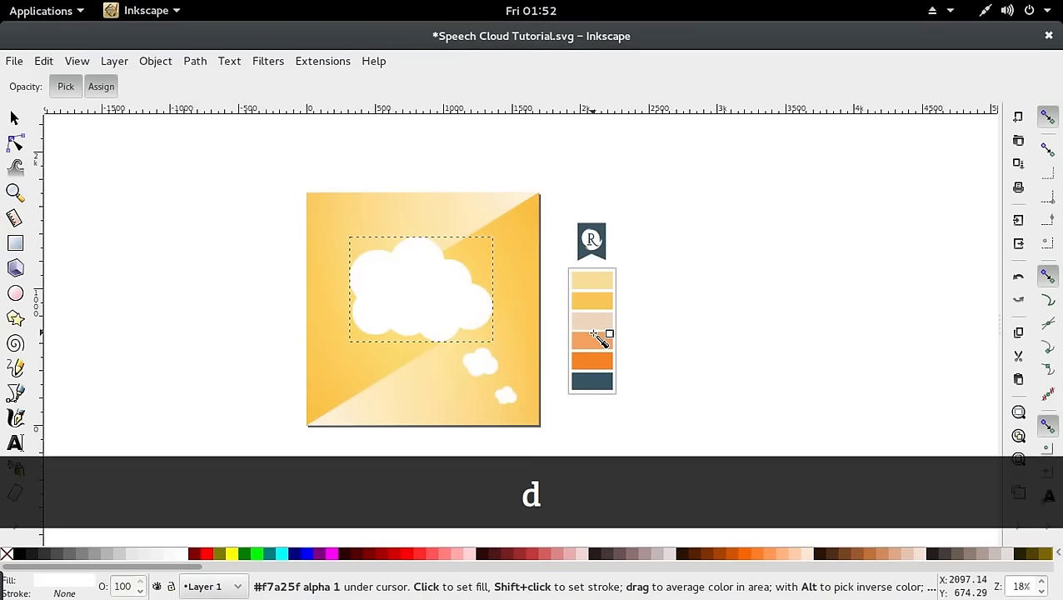
pyautogui.click(15, 391)
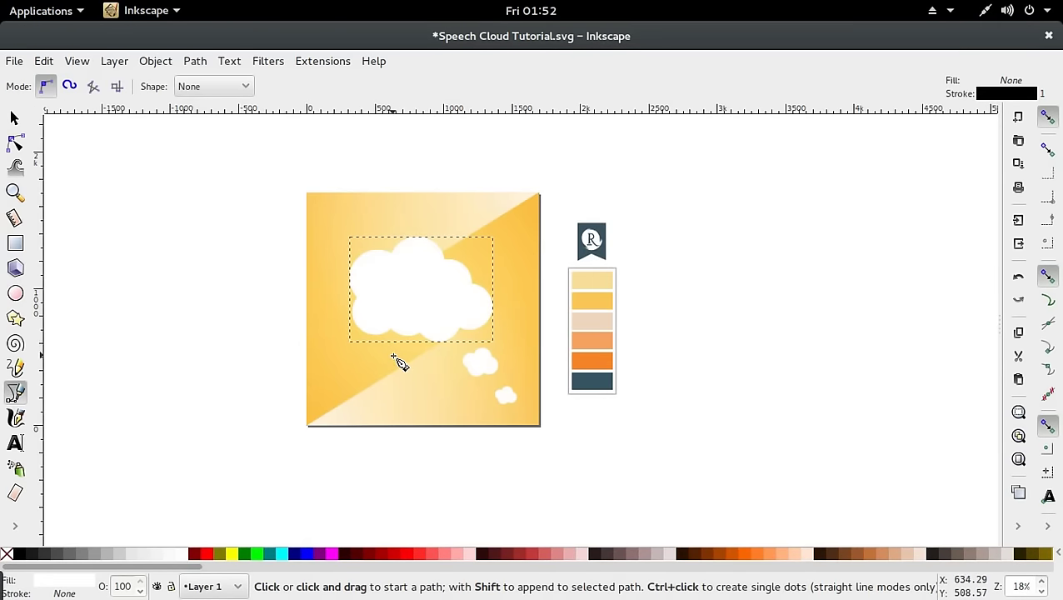
# Draw a linear gradient across the cloud copy and set its end stop to palette beige
pyautogui.press('g')
pyautogui.click(17, 525)
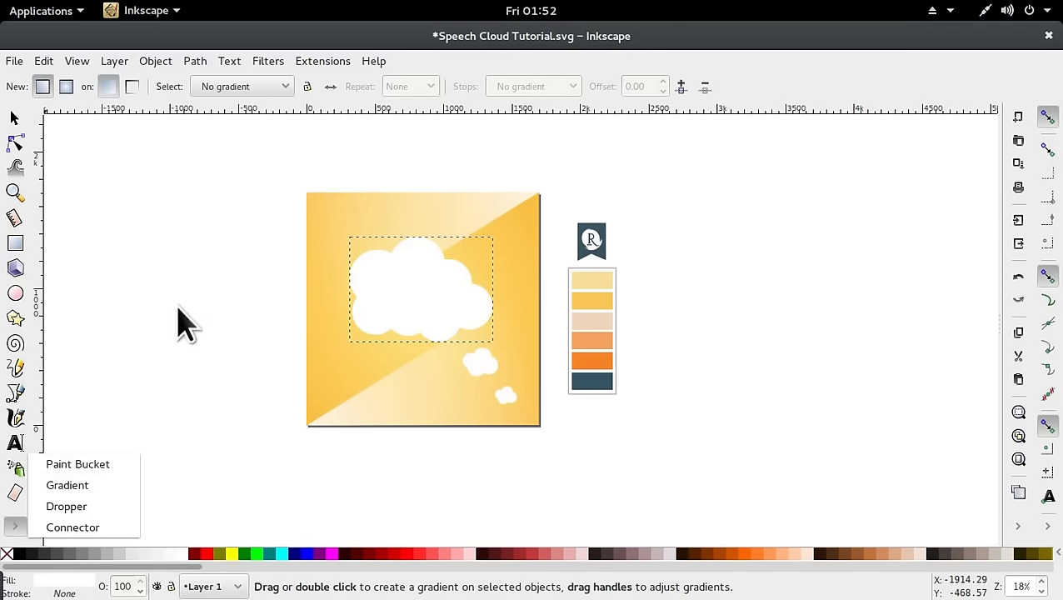
pyautogui.click(400, 275)
pyautogui.moveTo(427, 307); pyautogui.dragTo(446, 342)
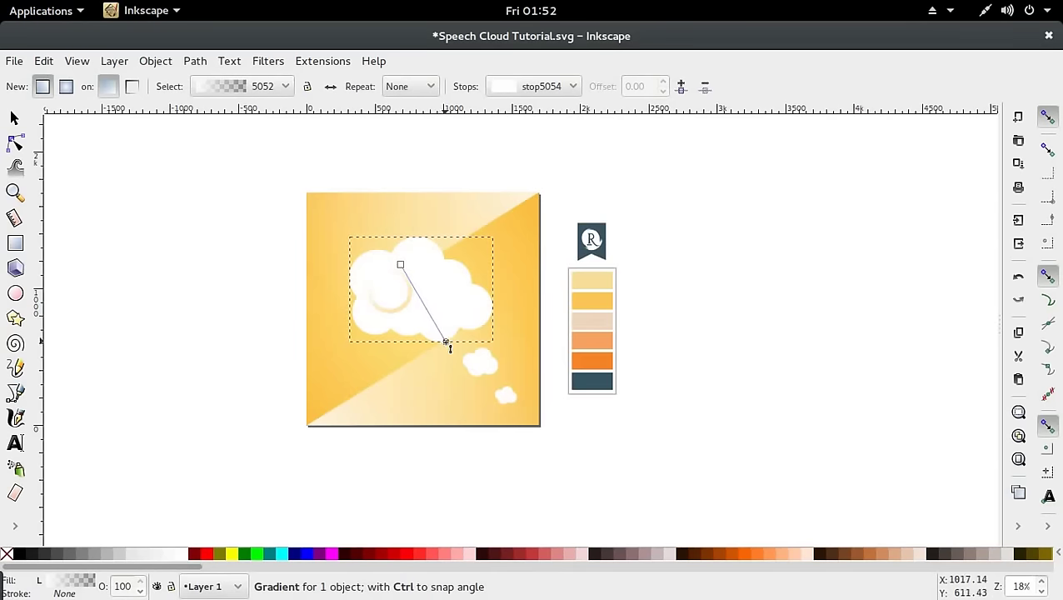
pyautogui.click(443, 342)
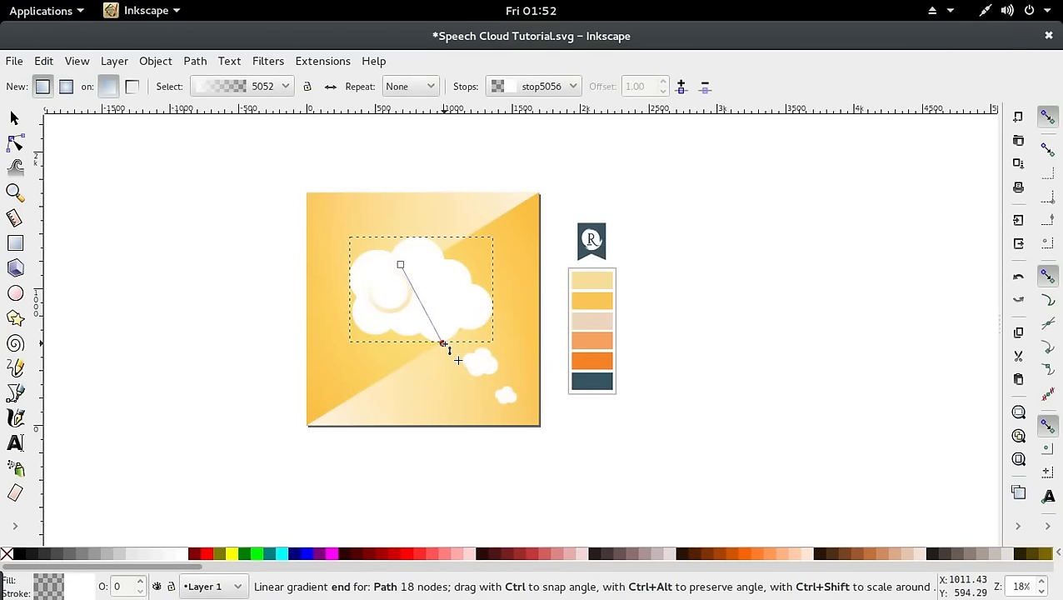
pyautogui.press('d')
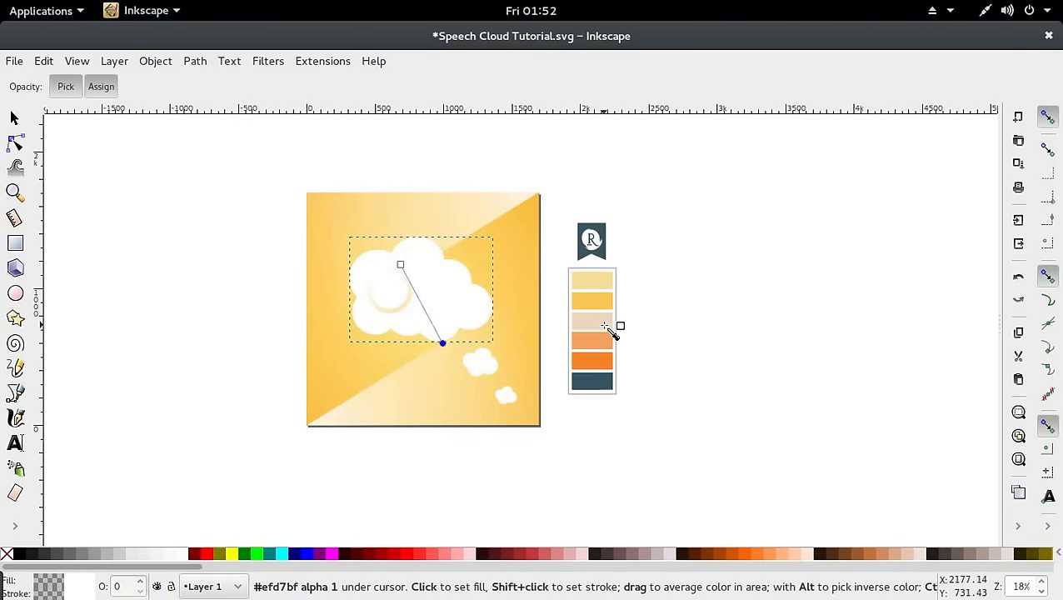
pyautogui.click(598, 328)
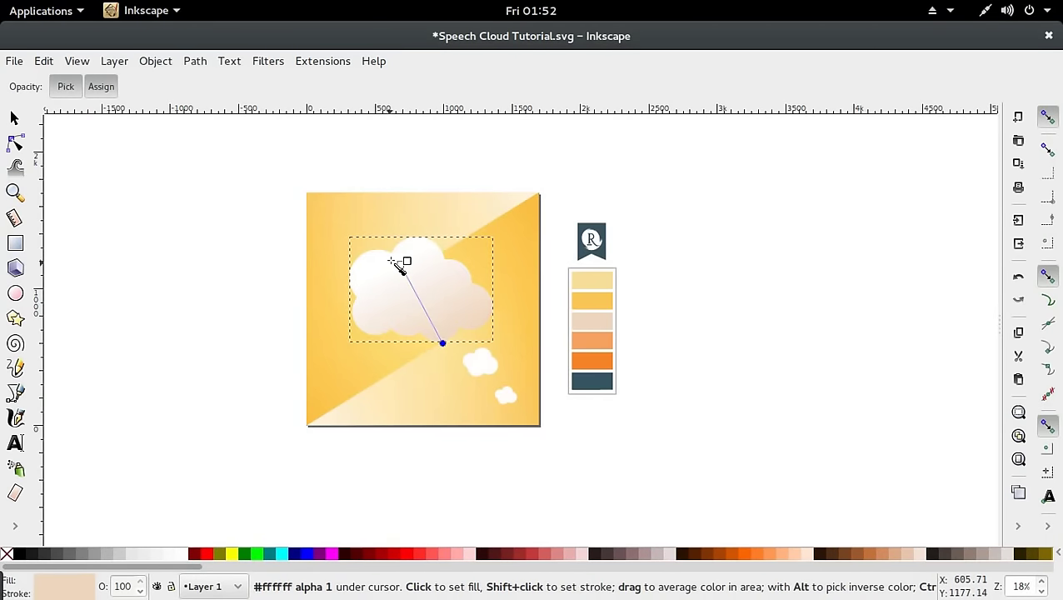
# Reverse the gradient so beige sits at the top, fading to white below
pyautogui.press('d')
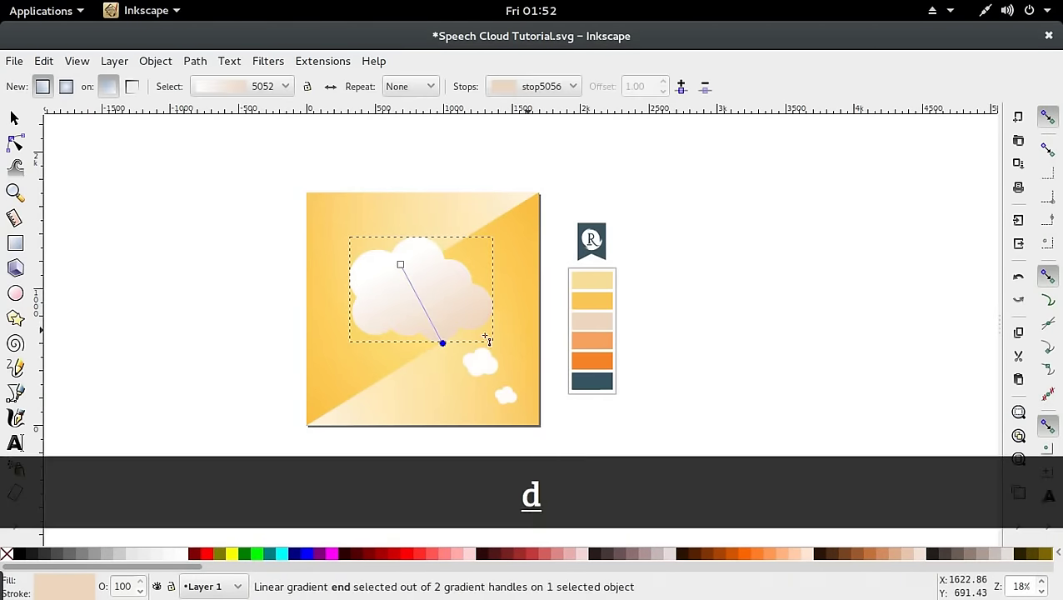
pyautogui.press('s')
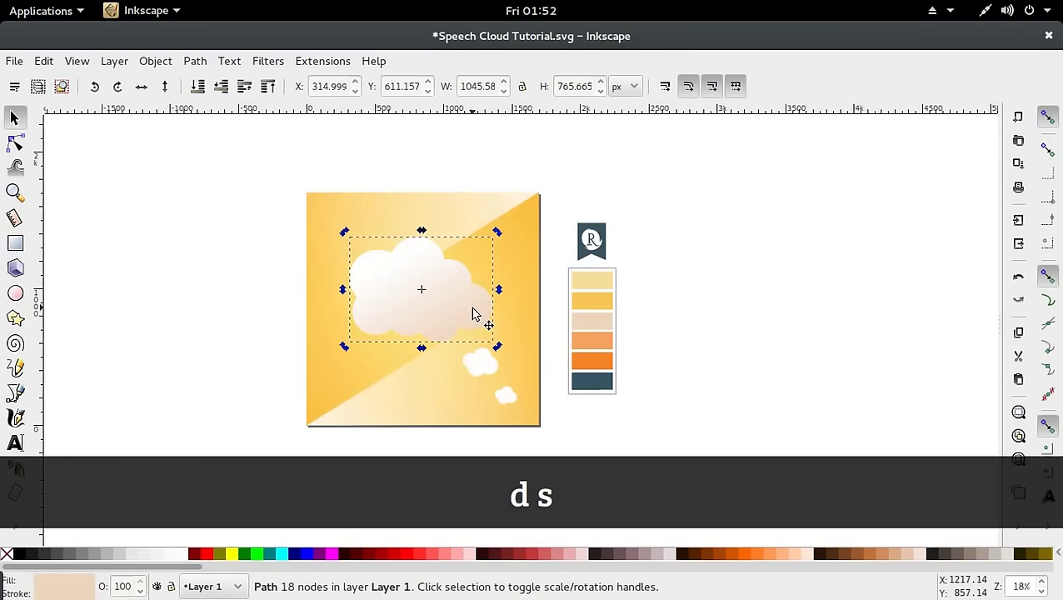
pyautogui.doubleClick(470, 316)
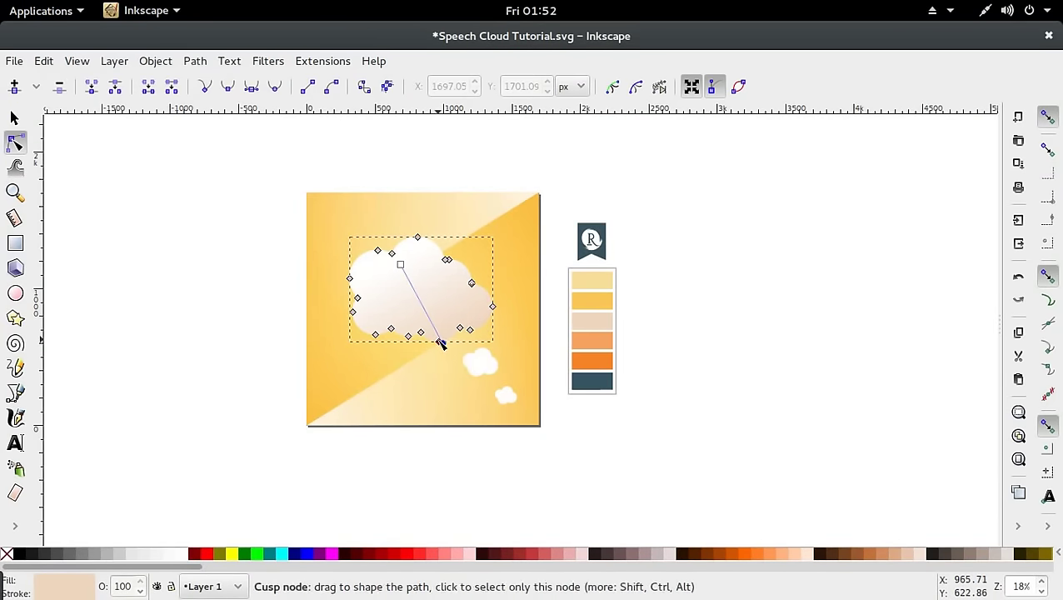
pyautogui.moveTo(457, 326); pyautogui.dragTo(450, 358)
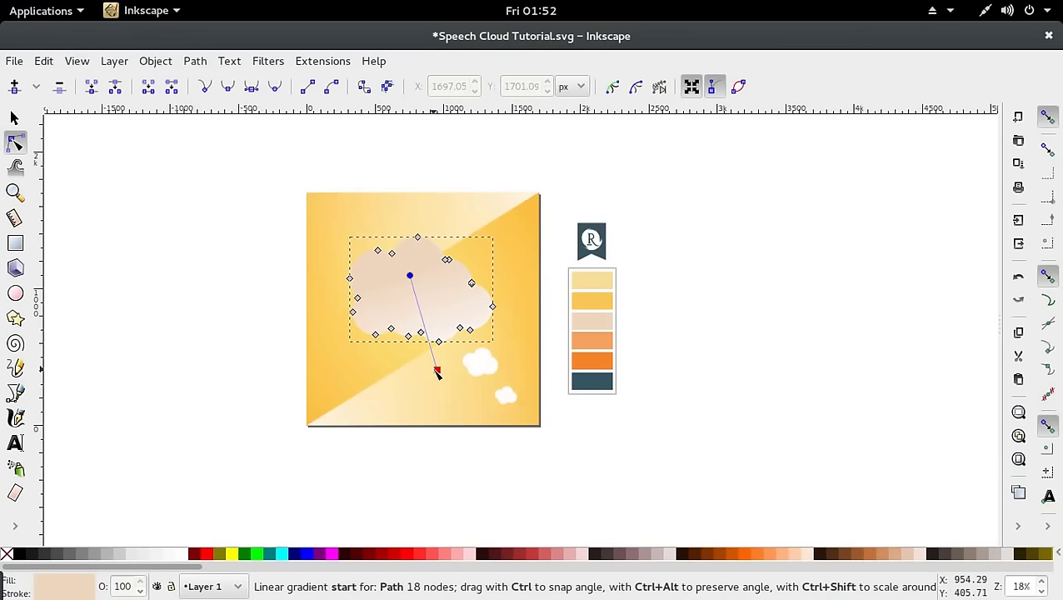
pyautogui.press('s')
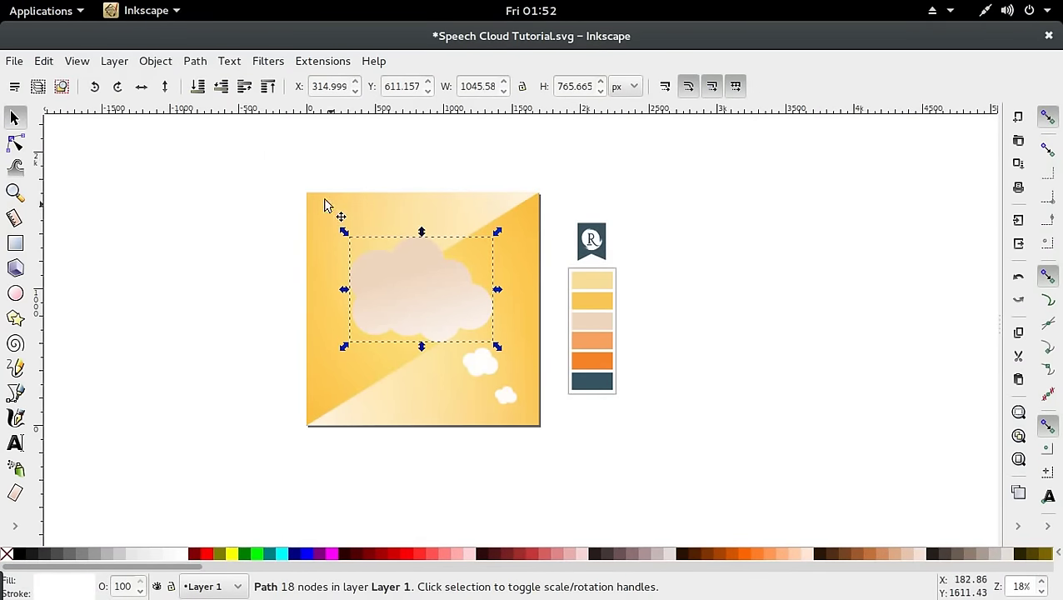
pyautogui.click(163, 67)
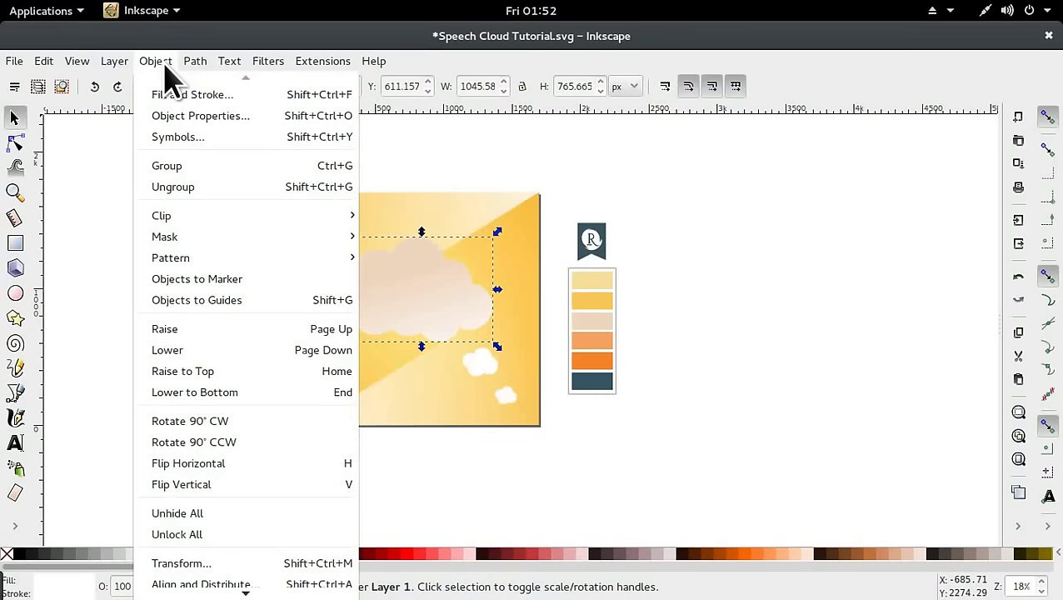
# Inset the gradient cloud copy several times so a thin white rim shows around it
pyautogui.moveTo(190, 73)
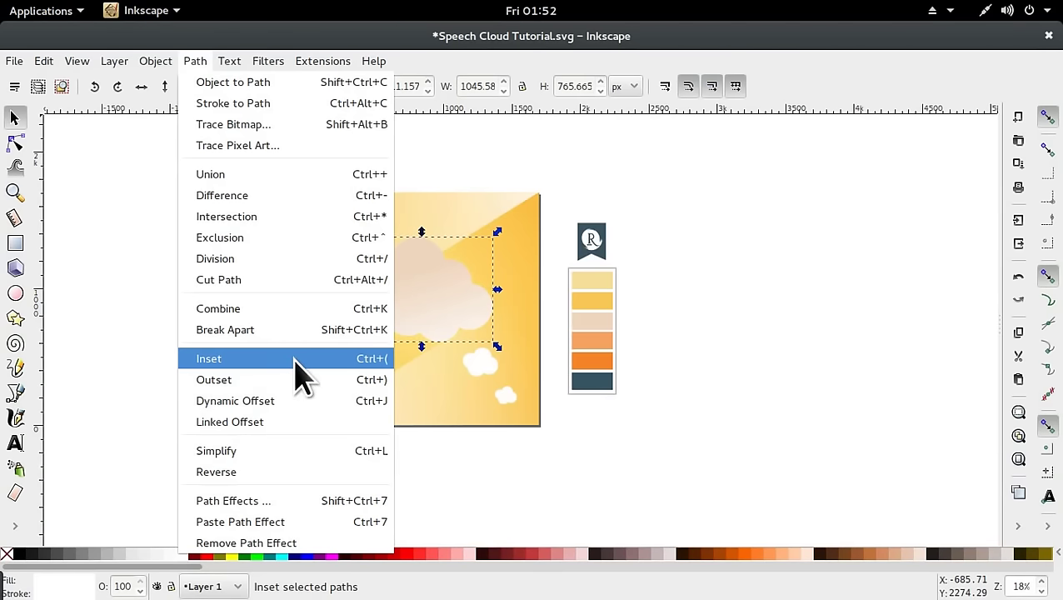
pyautogui.click(533, 466)
pyautogui.hotkey('ctrl', 'shift')
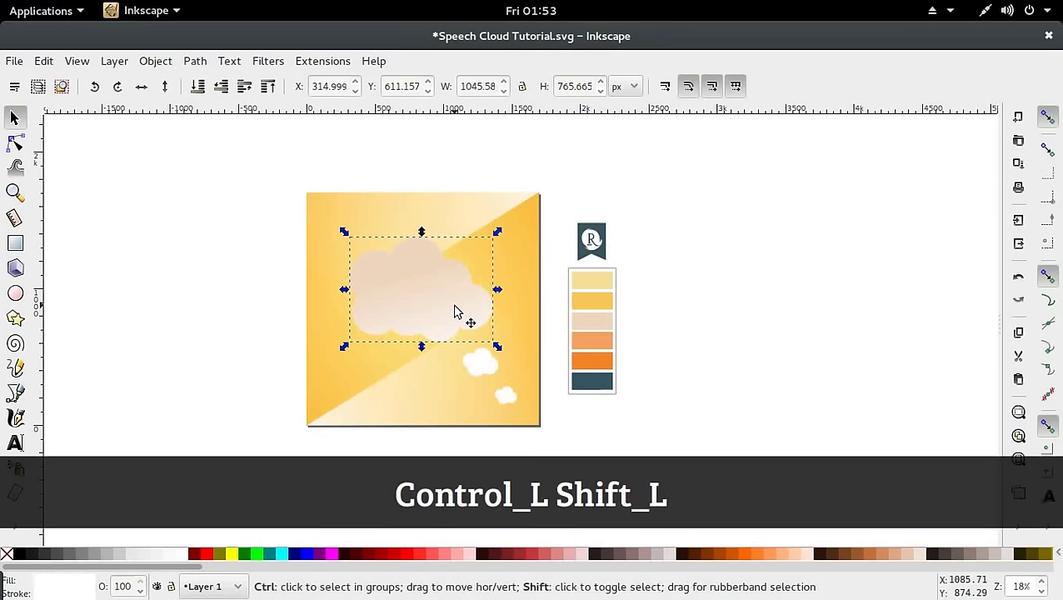
pyautogui.hotkey('ctrl', 'shift', '9')
pyautogui.hotkey('ctrl', 'shift', '9')
pyautogui.hotkey('ctrl', 'shift', '9')
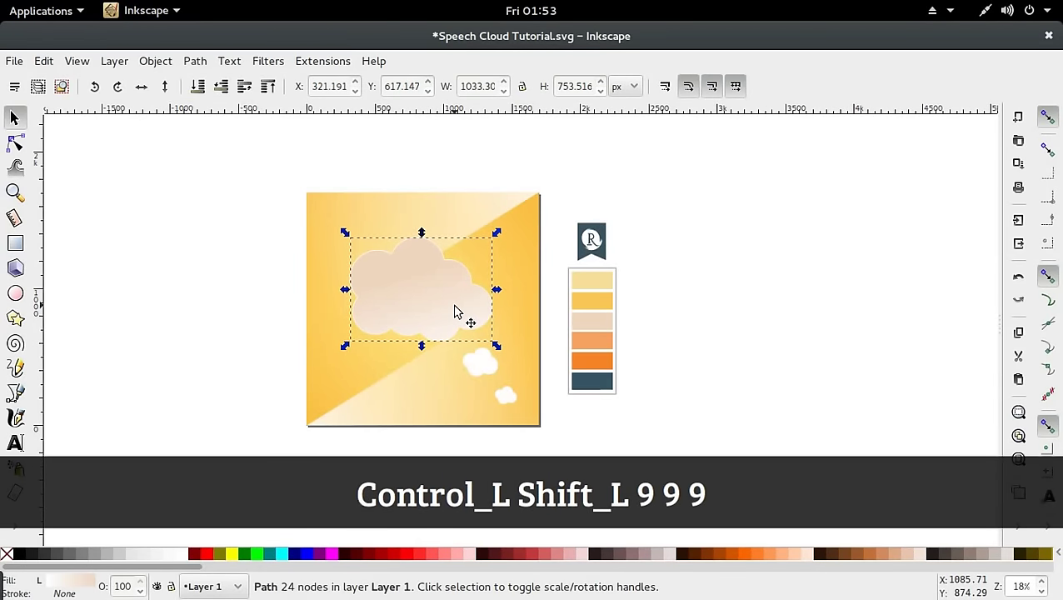
pyautogui.hotkey('ctrl', 'shift', '9')
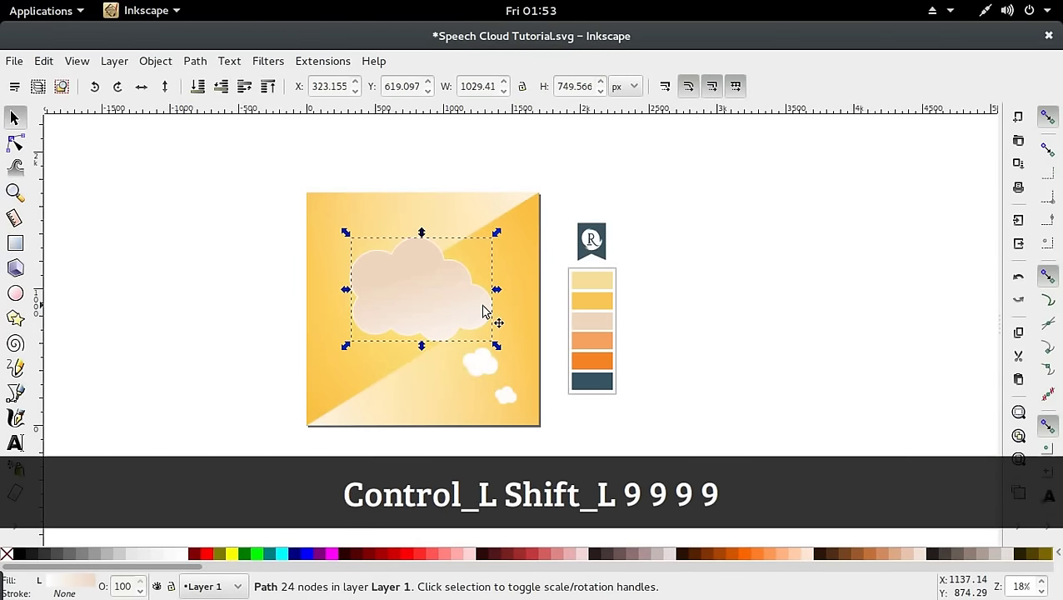
pyautogui.scroll(-1, 504, 310)
pyautogui.scroll(2, 500, 308)
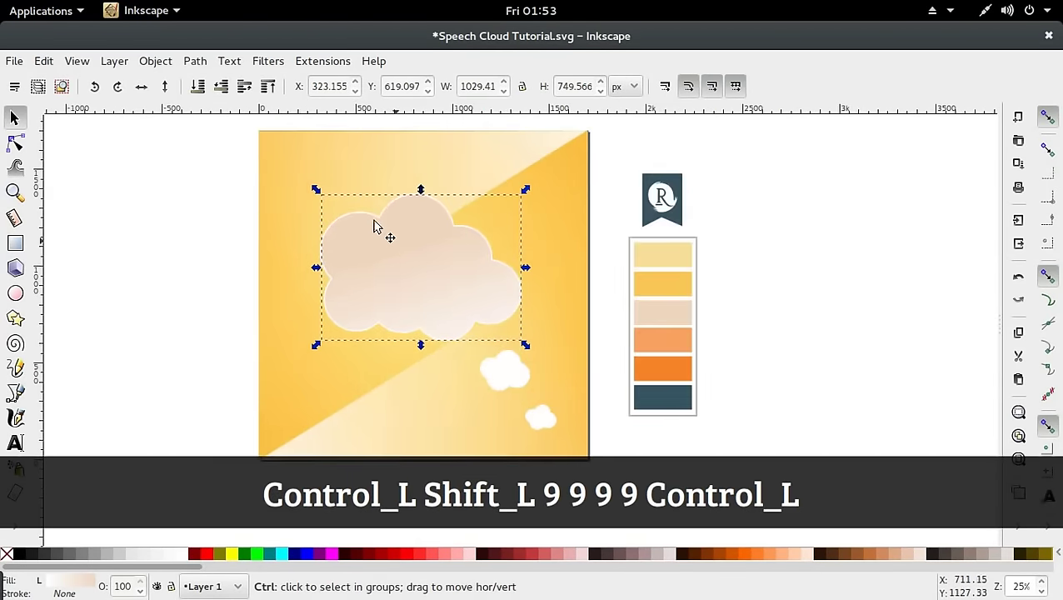
# Re-angle the gradient to run from just above the cloud's top to its bottom edge
pyautogui.click(427, 280)
pyautogui.press('n')
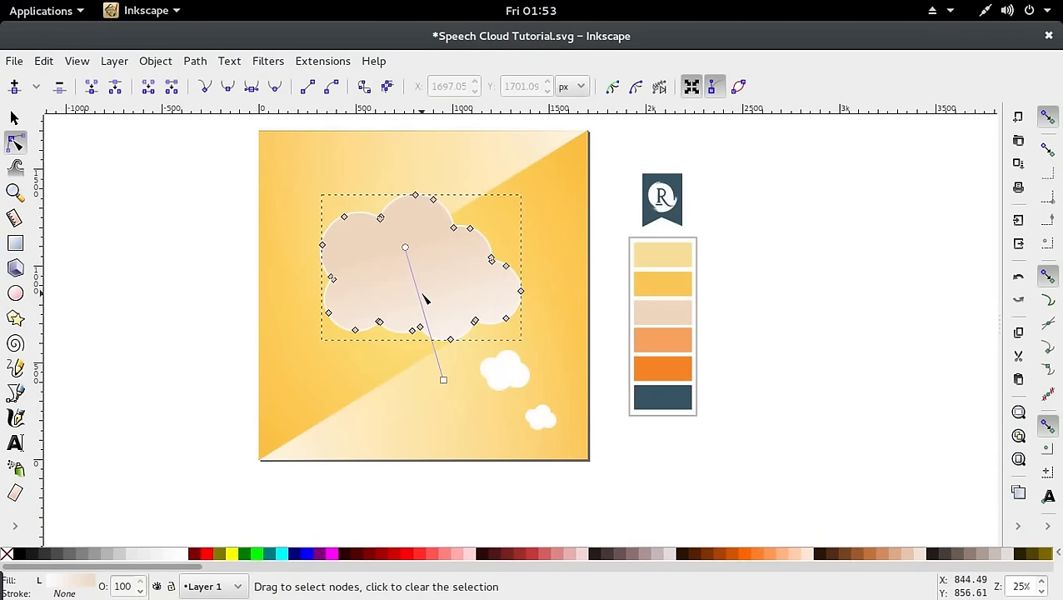
pyautogui.moveTo(405, 247); pyautogui.dragTo(370, 191)
pyautogui.moveTo(443, 379); pyautogui.dragTo(431, 350)
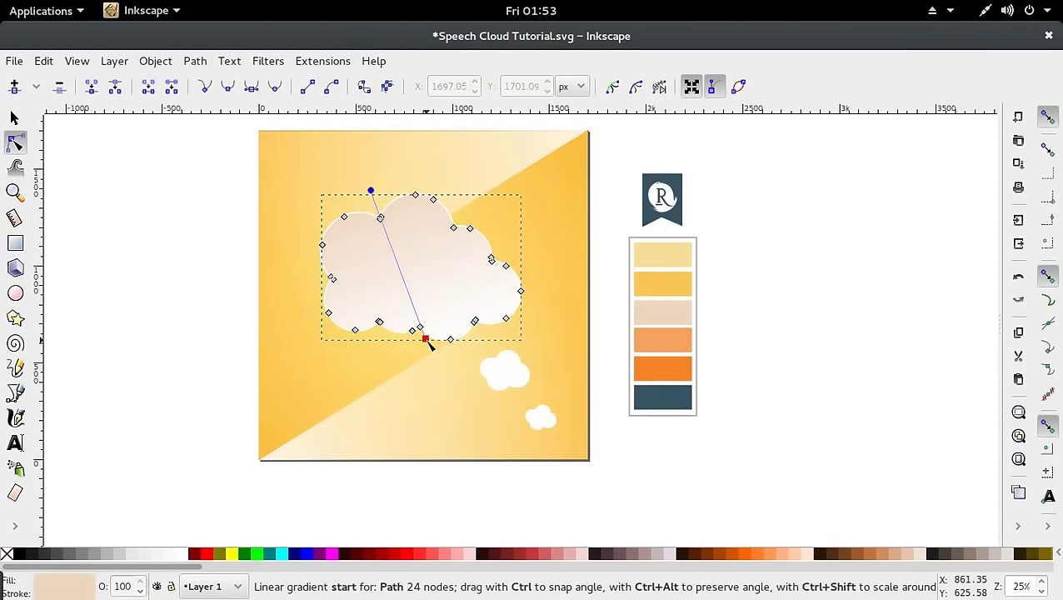
pyautogui.press('s')
pyautogui.click(146, 341)
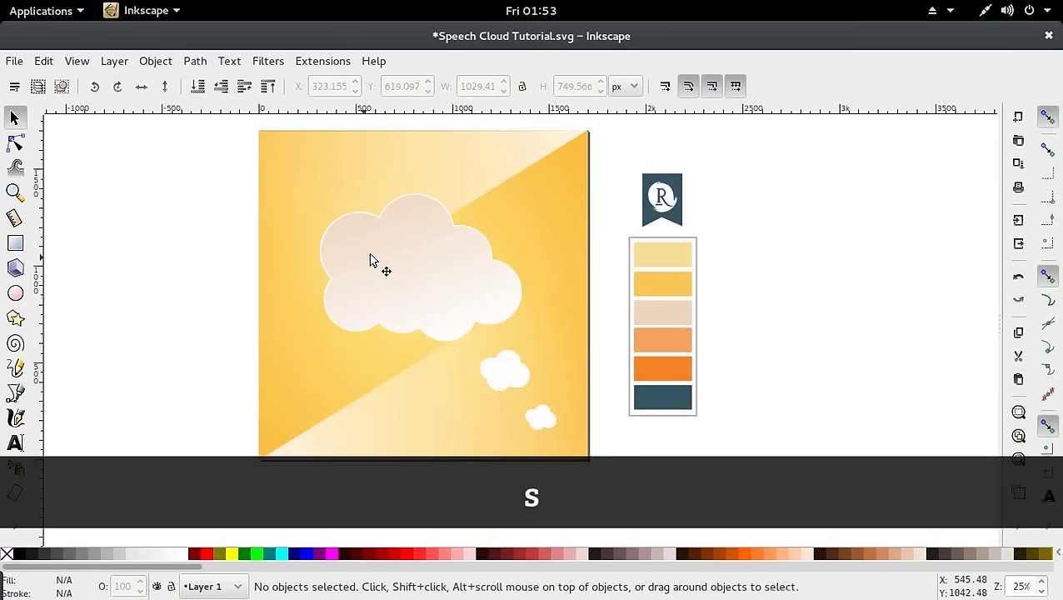
pyautogui.click(525, 291)
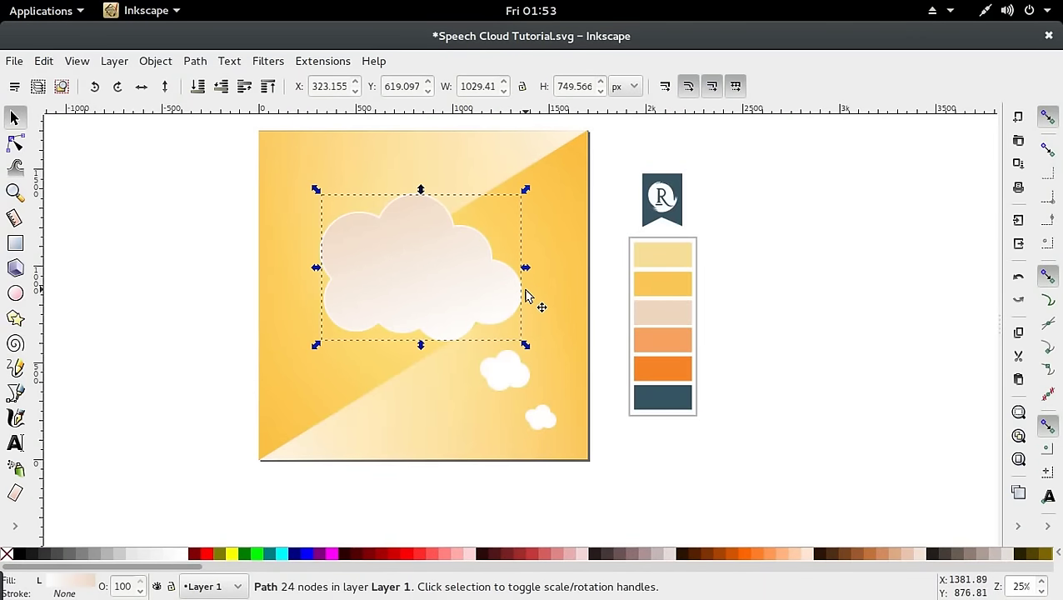
# Duplicate the speech cloud and give the copy a 30 px yellow #fbc855 outline from the palette
pyautogui.click(530, 298)
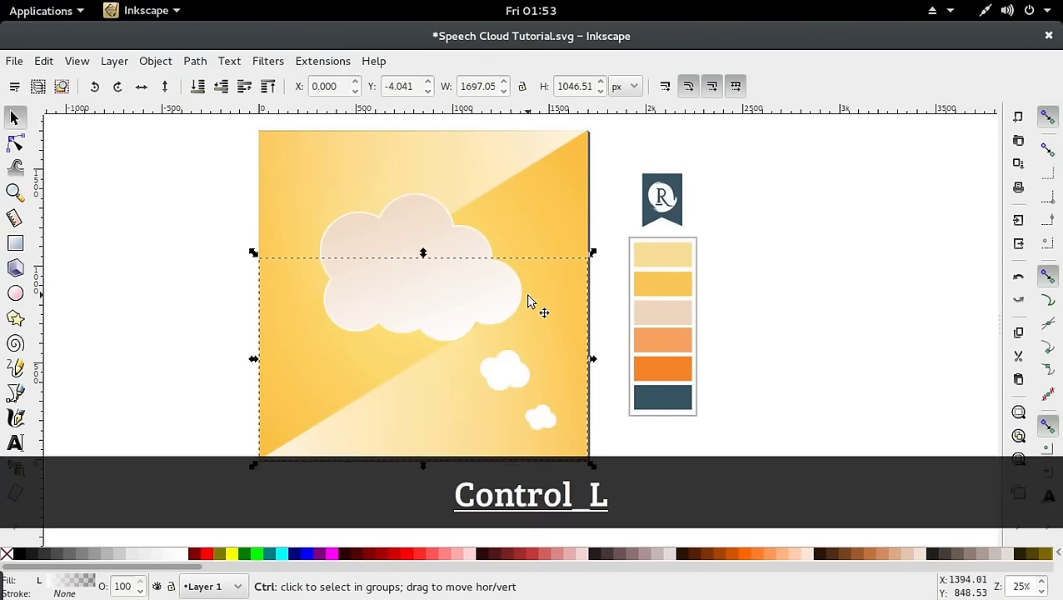
pyautogui.scroll(3, 525, 294)
pyautogui.click(515, 281)
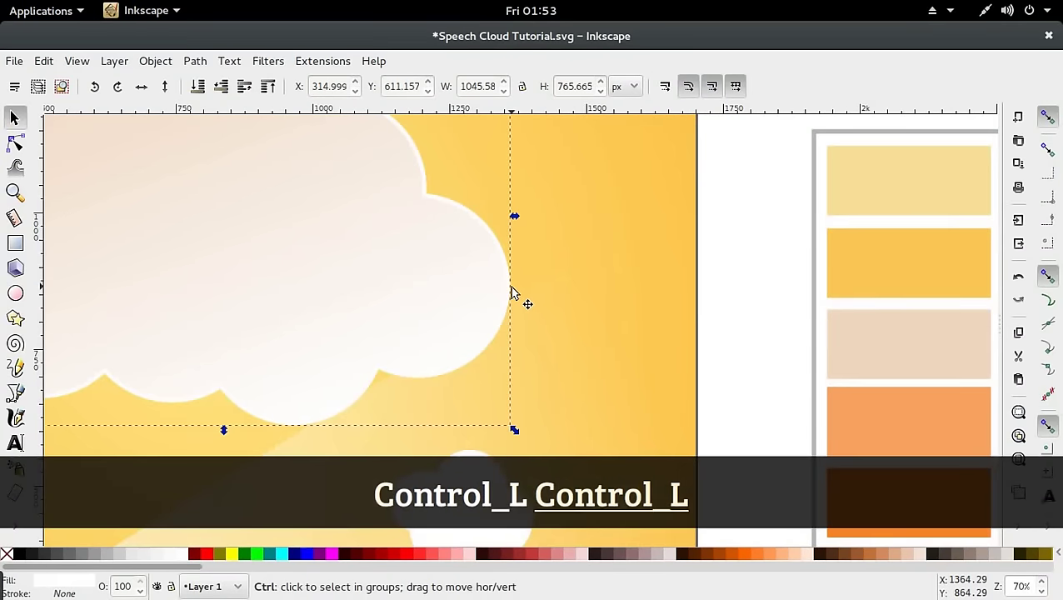
pyautogui.scroll(-3, 511, 297)
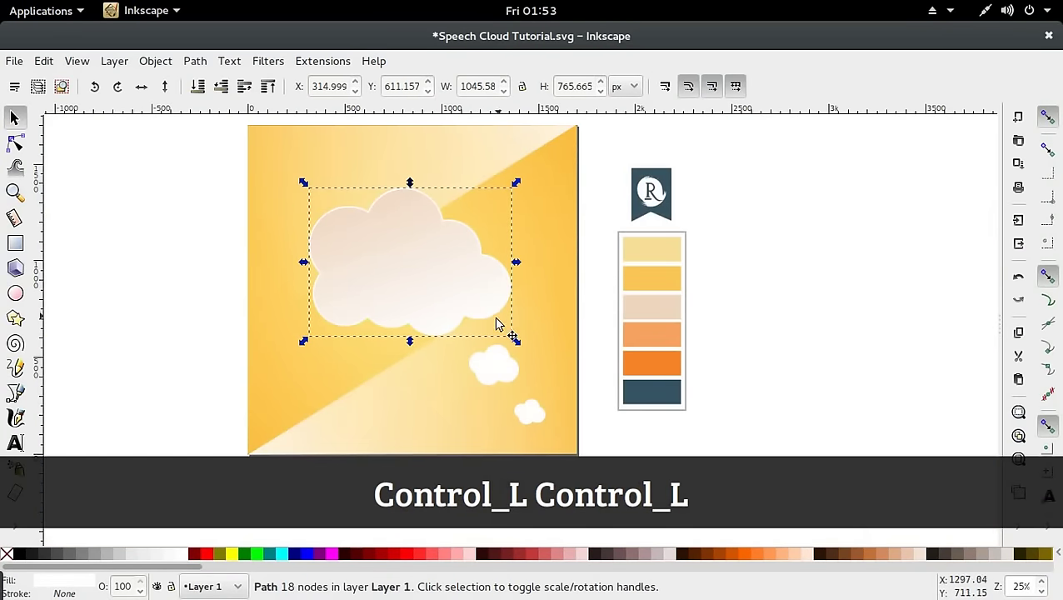
pyautogui.hotkey('ctrl', 'd')
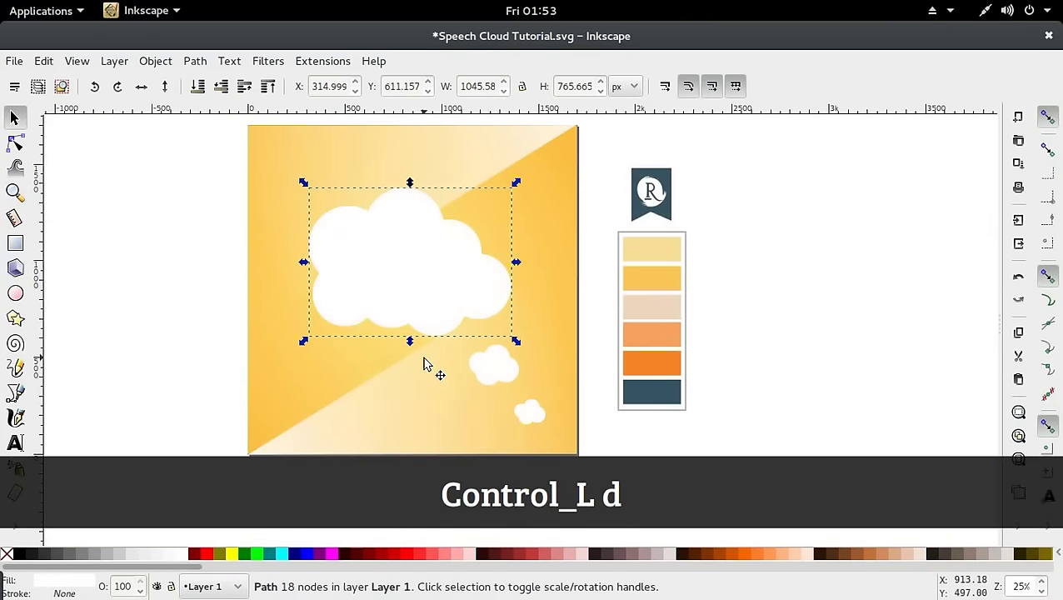
pyautogui.press('d')
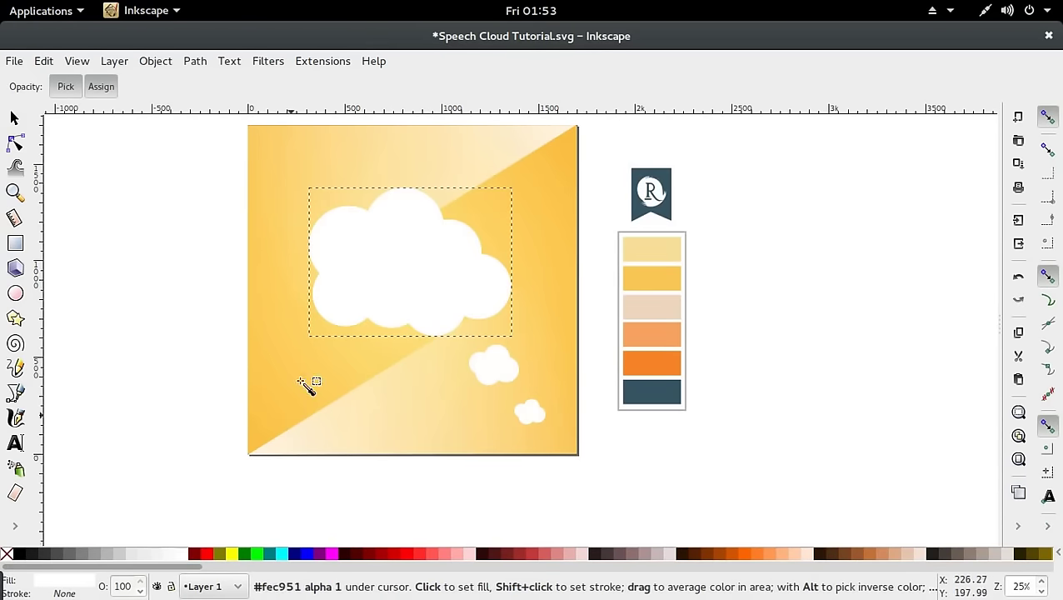
pyautogui.keyDown('shift'); pyautogui.click(664, 277); pyautogui.keyUp('shift')
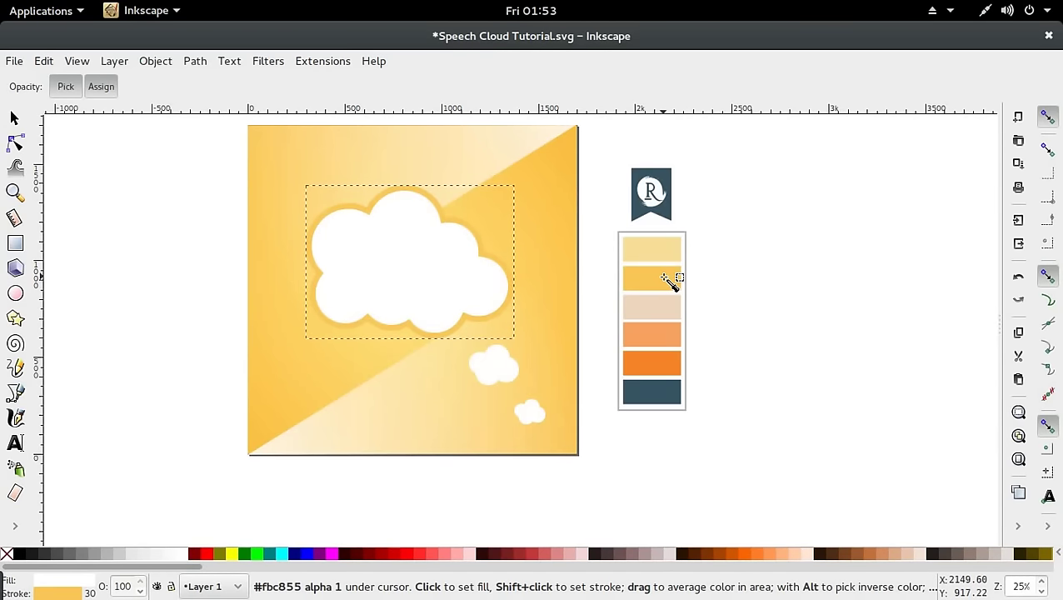
pyautogui.hotkey('ctrl', 'z')
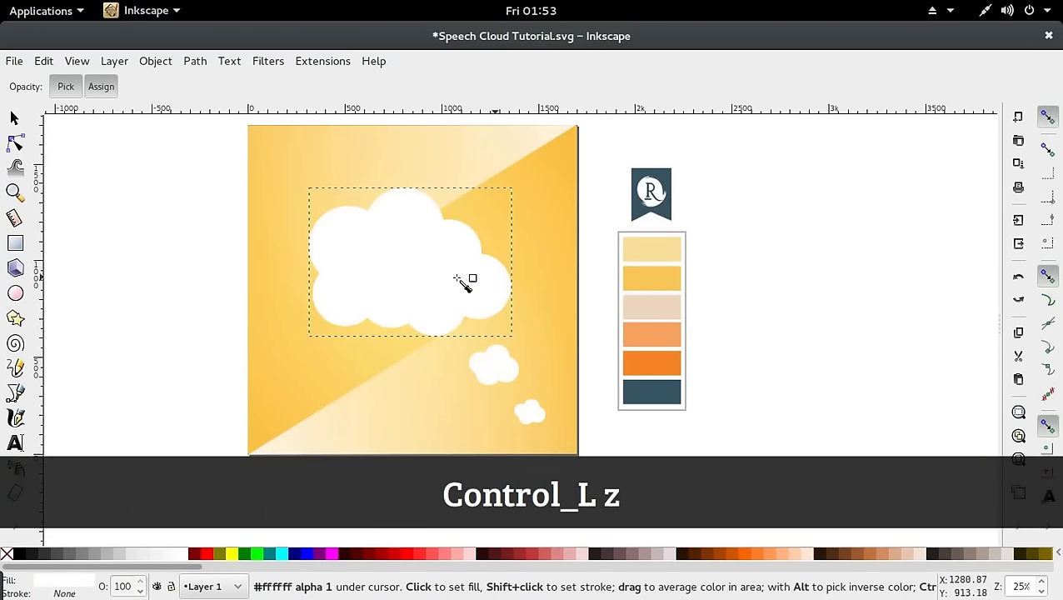
pyautogui.keyDown('shift'); pyautogui.click(671, 283); pyautogui.keyUp('shift')
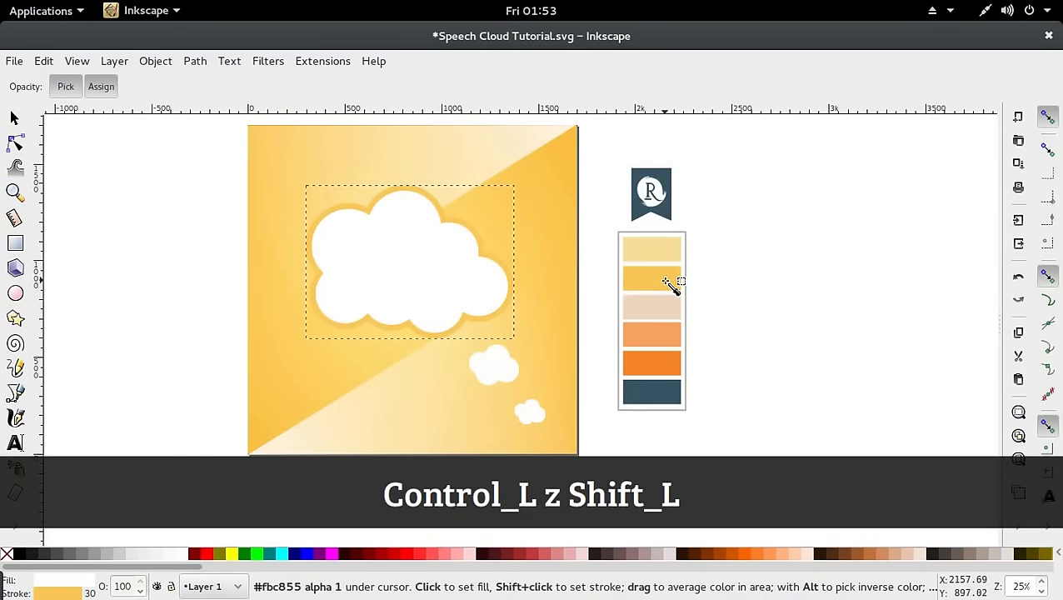
pyautogui.press('s')
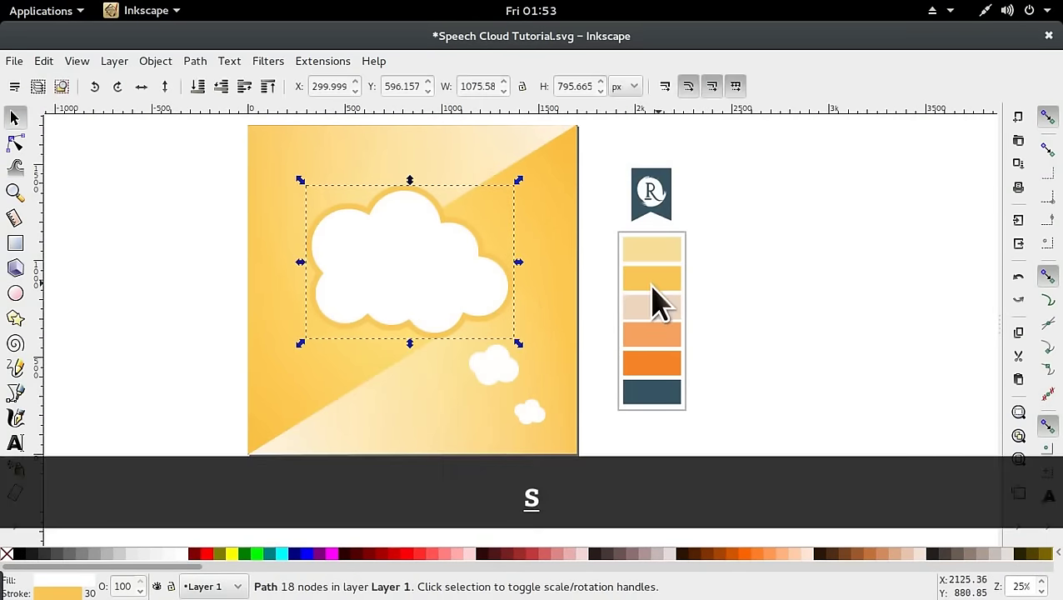
pyautogui.scroll(-1, 807, 280)
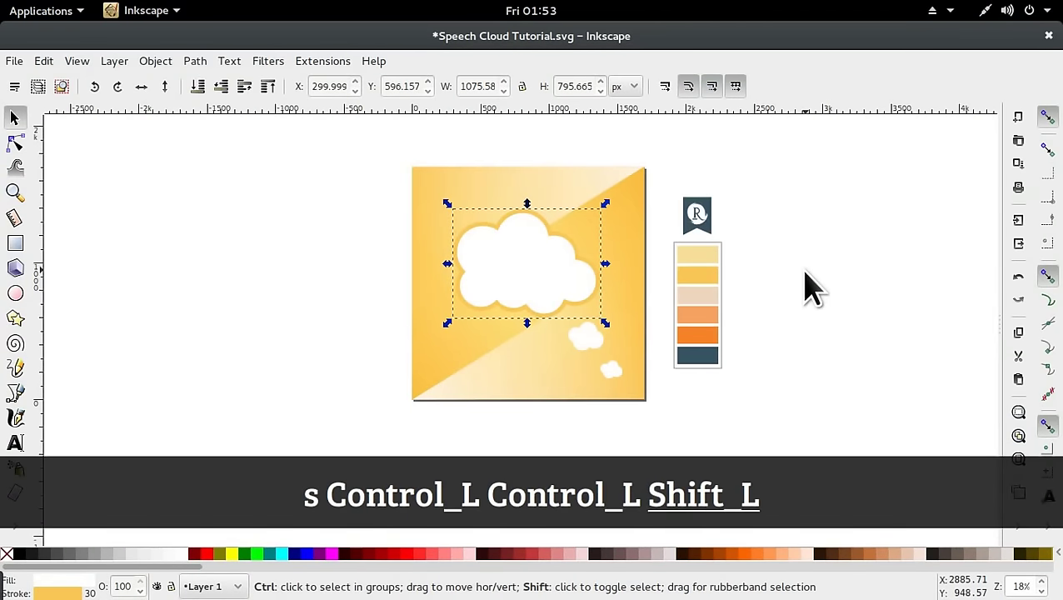
# Set the white cloud copy's yellow outline width to 10 px in Fill and Stroke
pyautogui.hotkey('ctrl', 'shift', 'f')
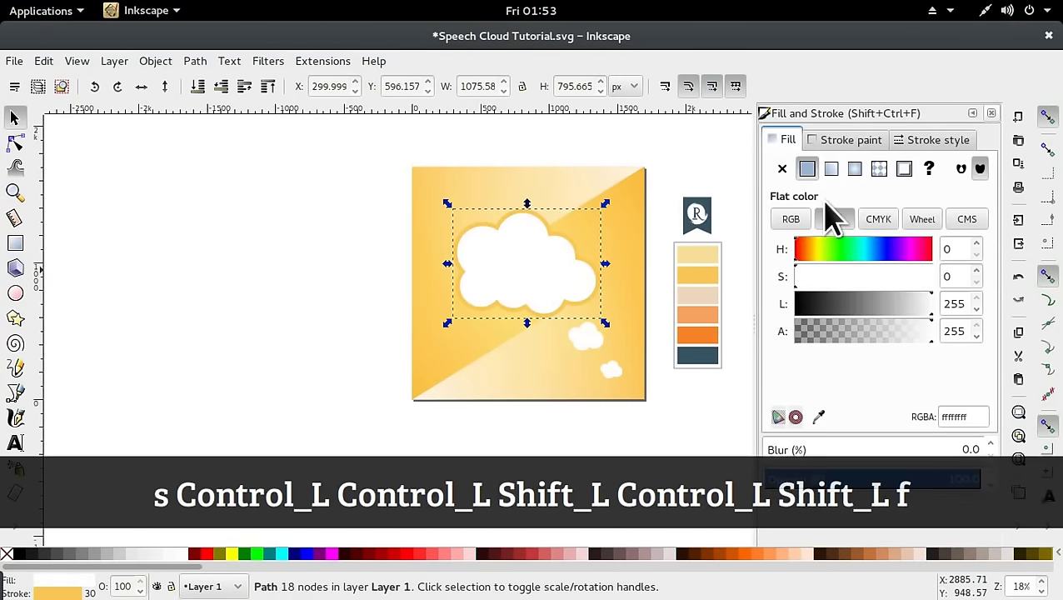
pyautogui.click(157, 64)
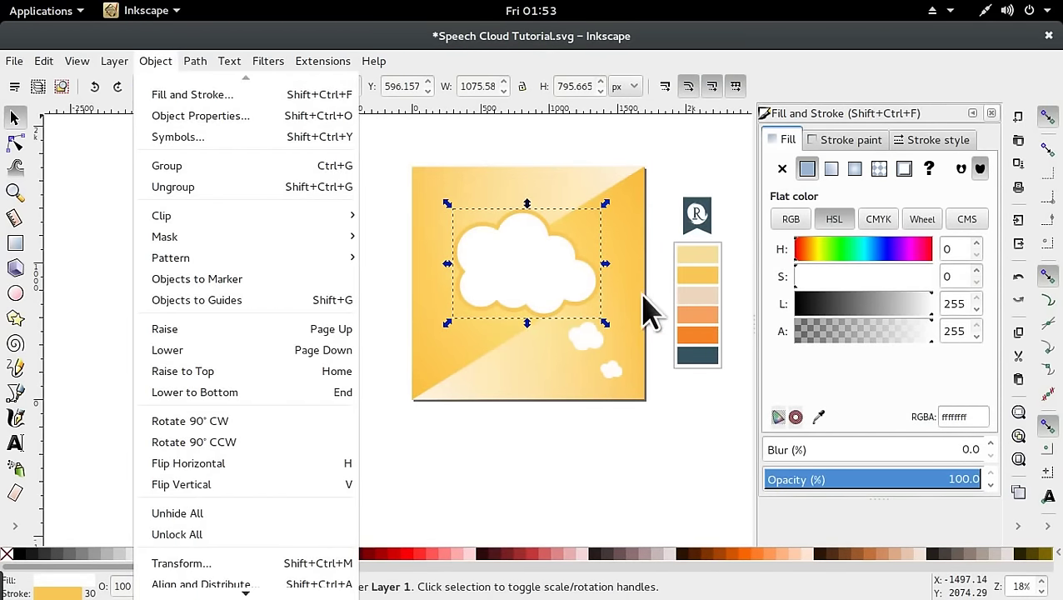
pyautogui.rightClick(696, 479)
pyautogui.click(669, 468)
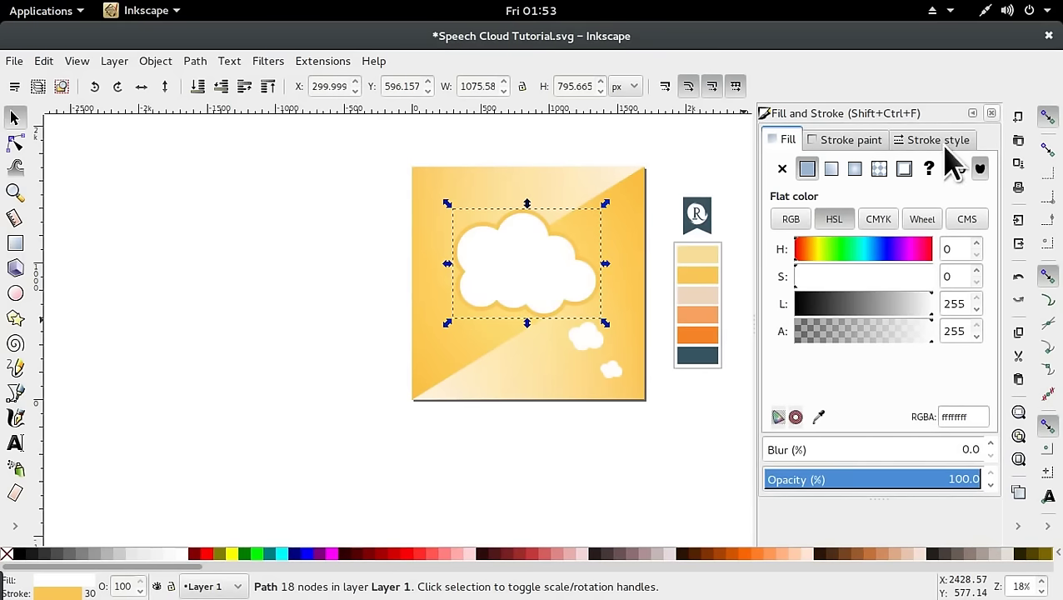
pyautogui.click(900, 140)
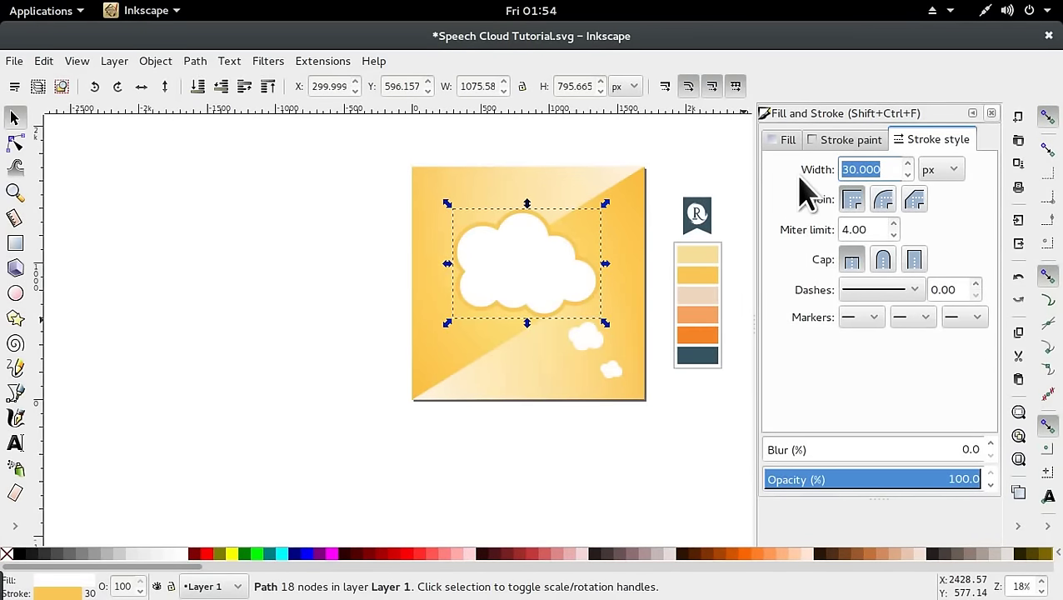
pyautogui.write('10')
pyautogui.press('Return')
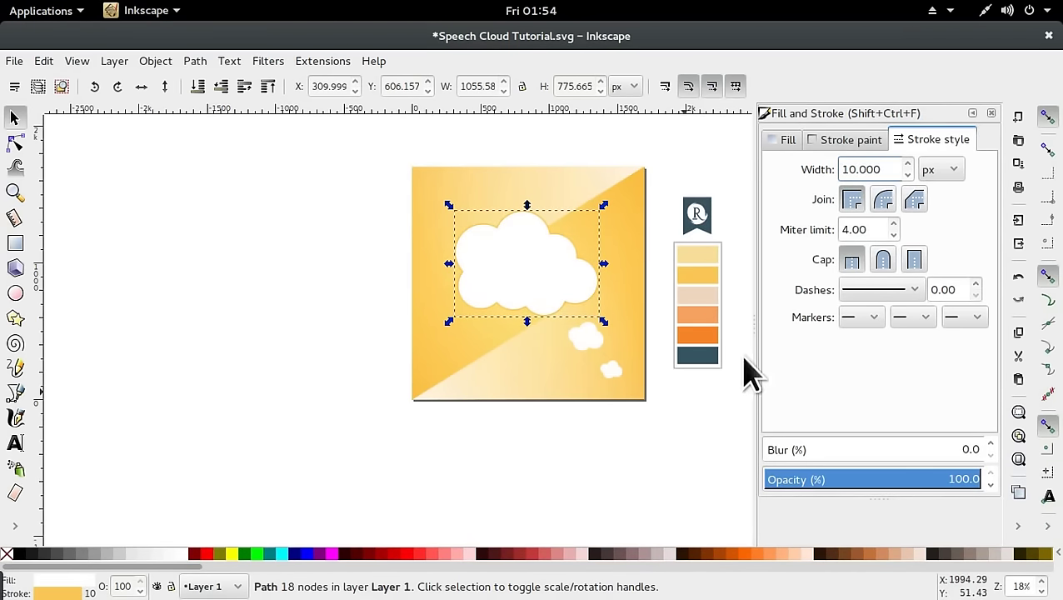
pyautogui.click(991, 112)
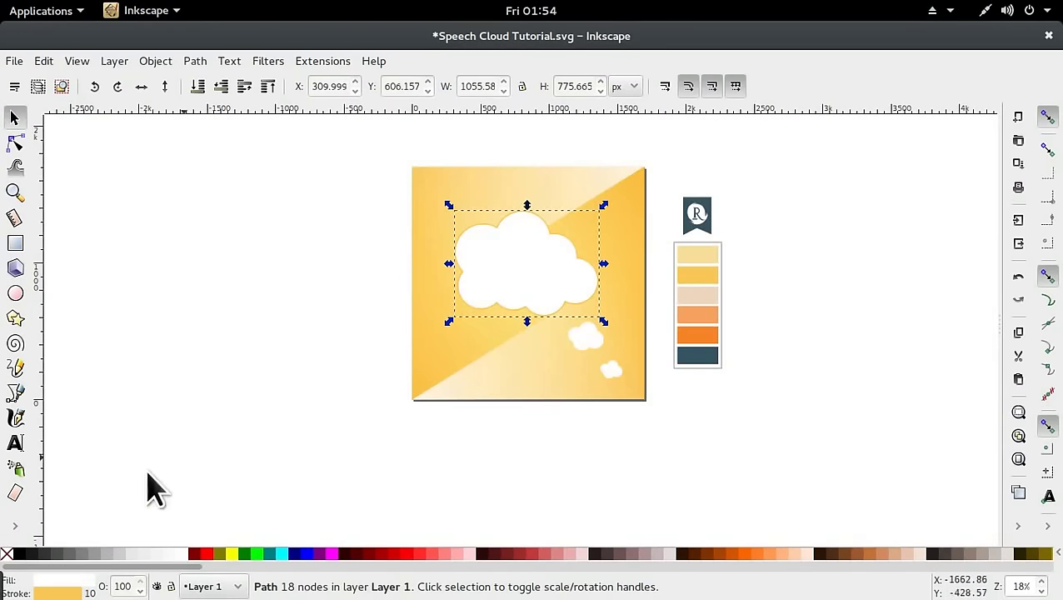
# Remove the top cloud copy's fill to reveal the pale gradient cloud beneath
pyautogui.rightClick(74, 578)
pyautogui.click(80, 580)
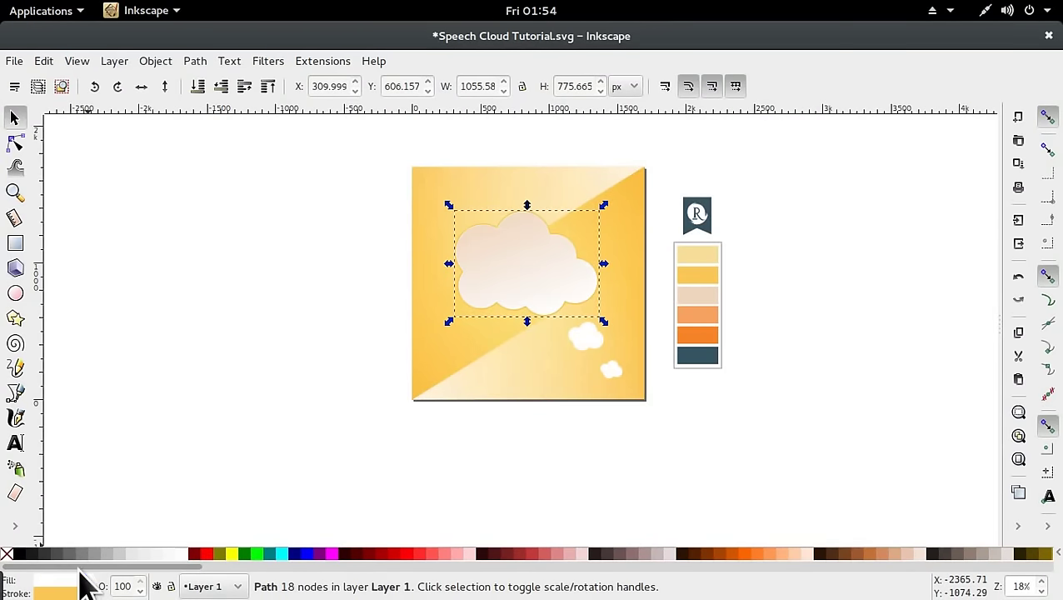
pyautogui.click(271, 448)
pyautogui.keyDown('ctrl'); pyautogui.scroll(1, 563, 307); pyautogui.keyUp('ctrl')
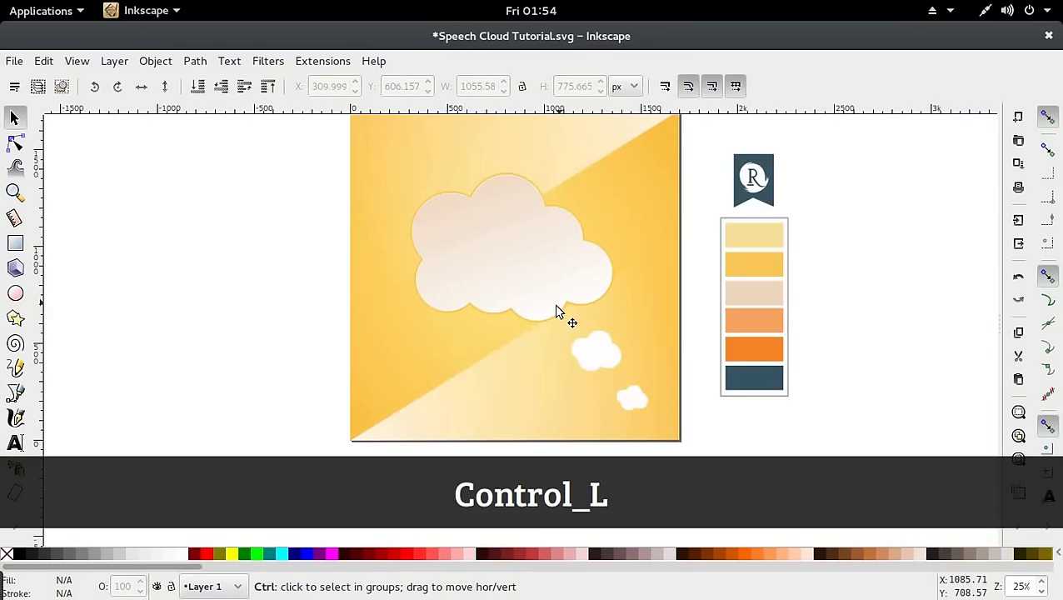
pyautogui.click(535, 331)
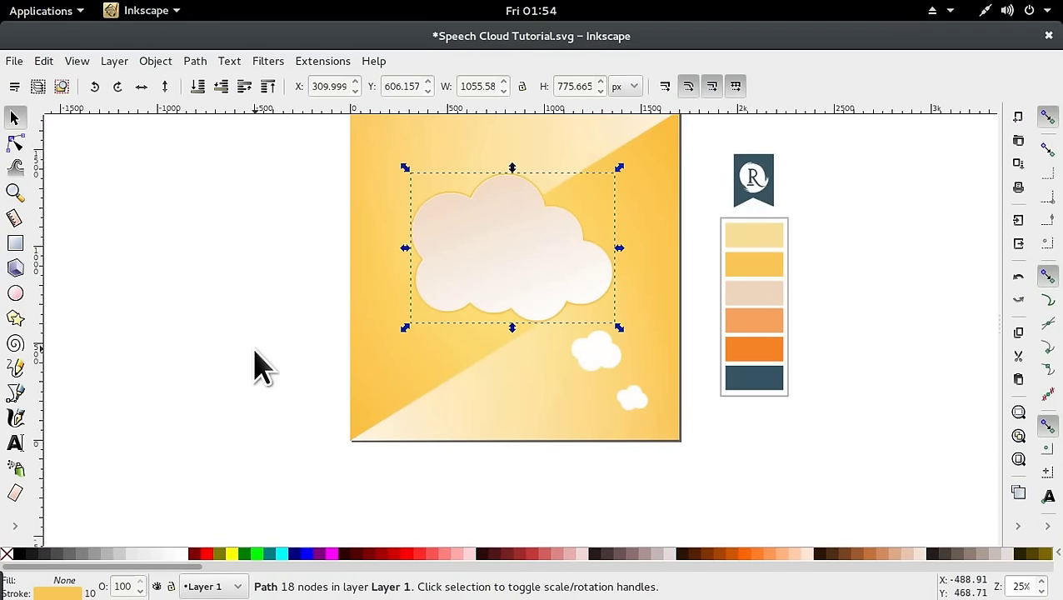
# Apply a vertical linear gradient to the cloud copy's outline, running bottom to top
pyautogui.press('g')
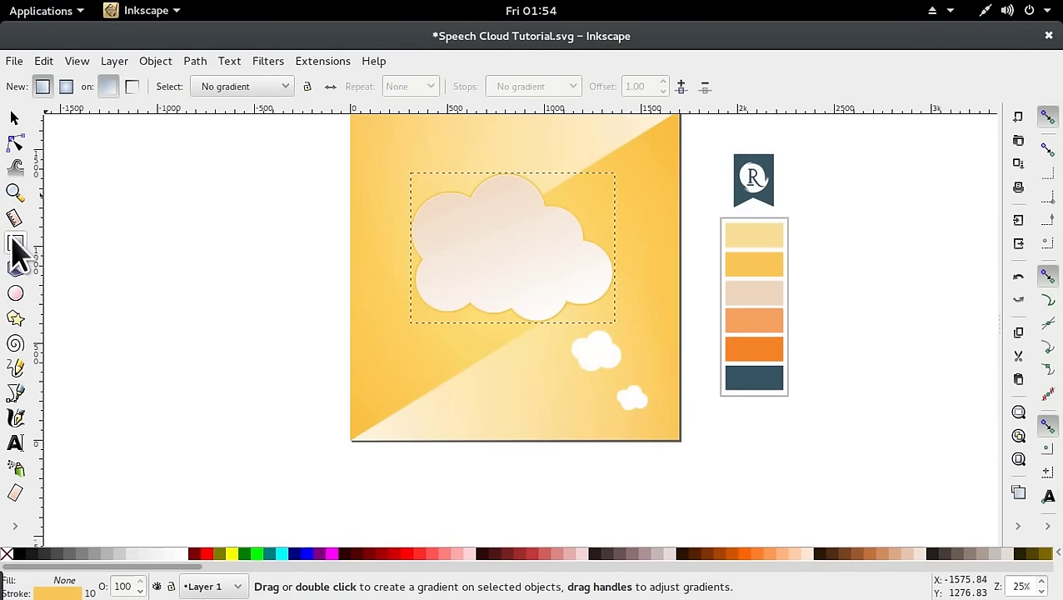
pyautogui.click(138, 88)
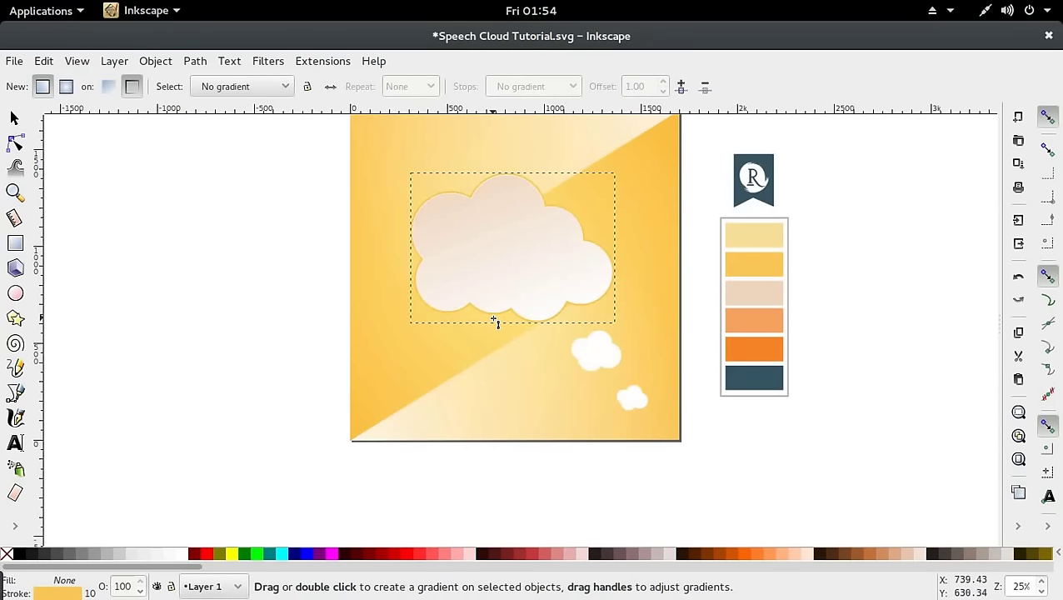
pyautogui.moveTo(494, 318); pyautogui.dragTo(500, 289)
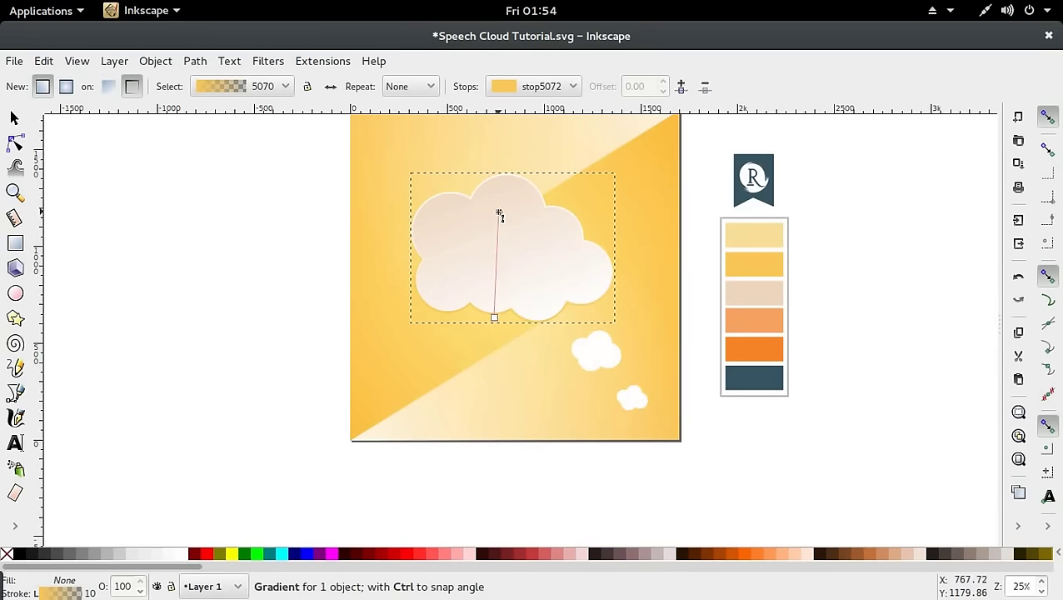
pyautogui.press('s')
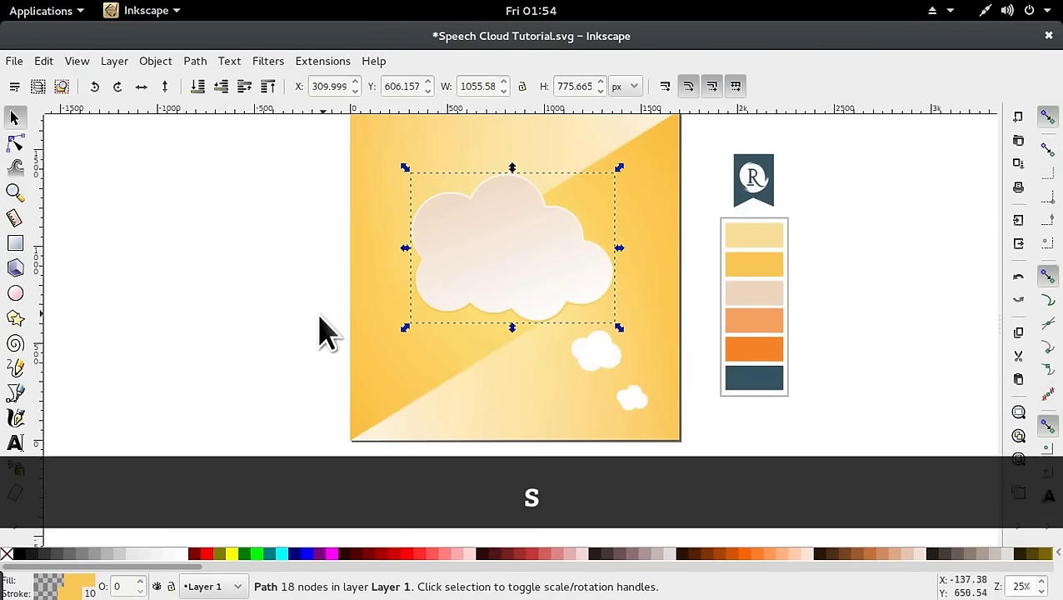
pyautogui.click(299, 339)
pyautogui.click(535, 327)
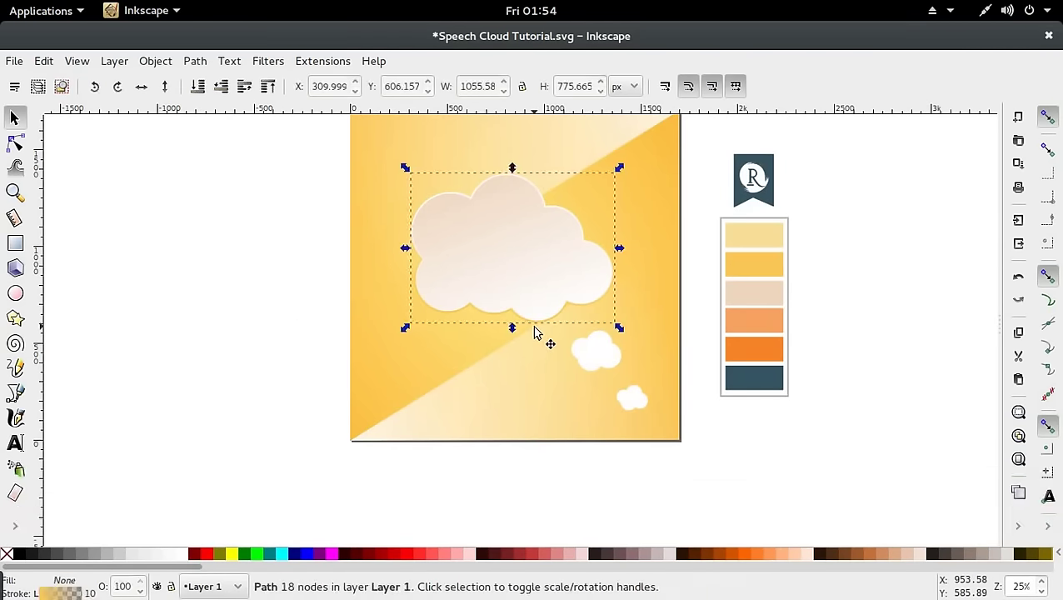
pyautogui.keyDown('alt'); pyautogui.click(586, 274); pyautogui.keyUp('alt')
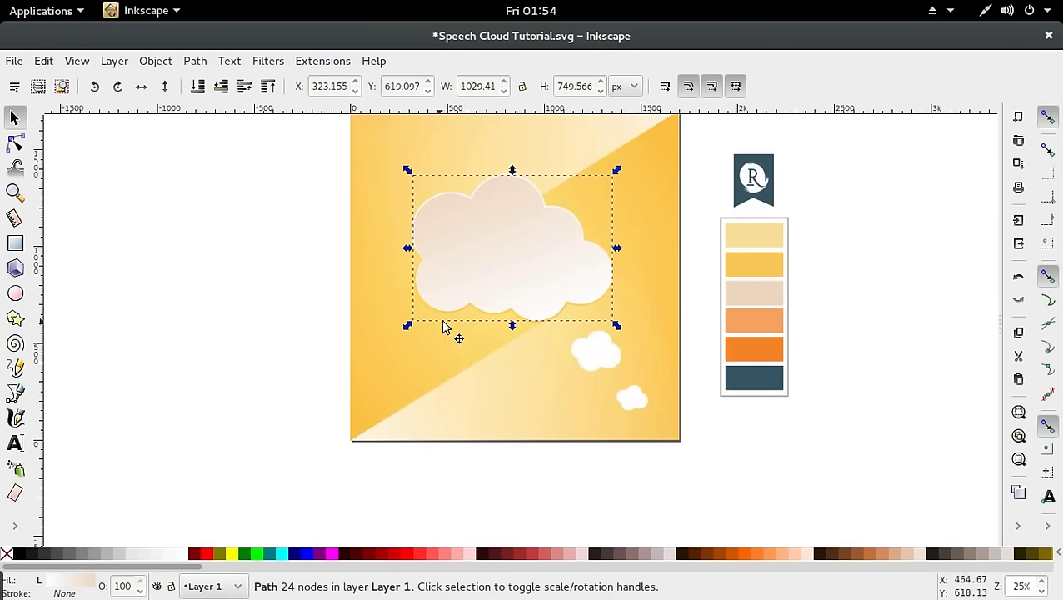
pyautogui.click(463, 322)
pyautogui.click(460, 322)
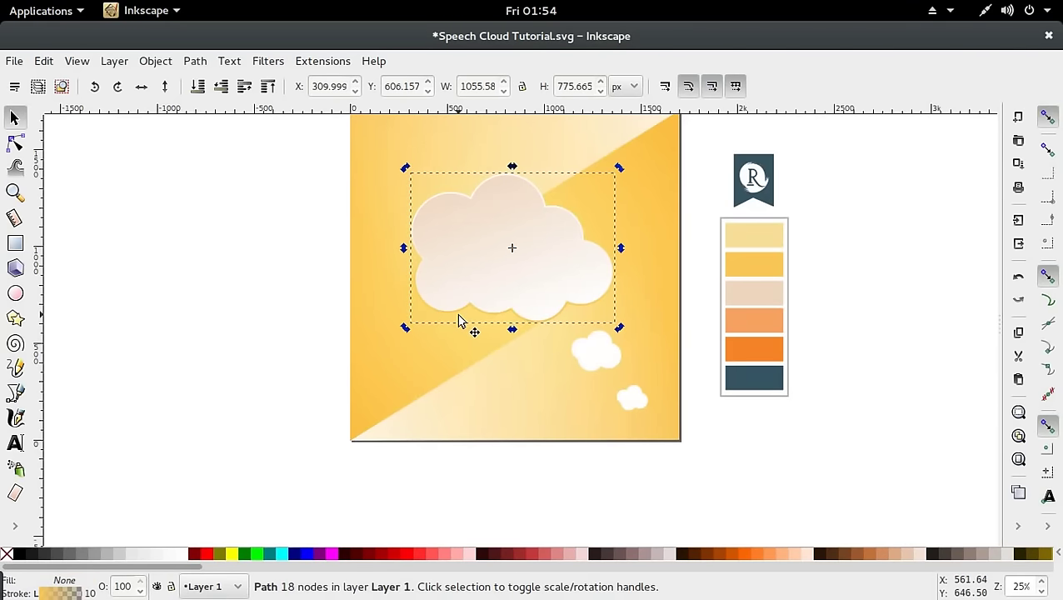
# Set the outline gradient's bottom stop to a palette yellow, darkened slightly to f4d26e
pyautogui.press('d')
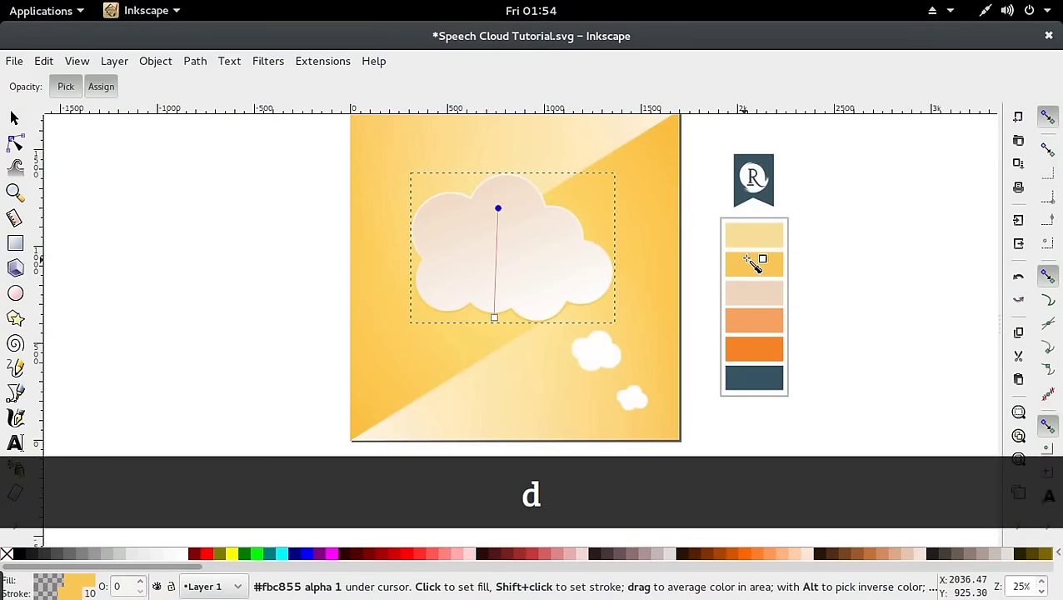
pyautogui.click(753, 244)
pyautogui.hotkey('ctrl', 'z')
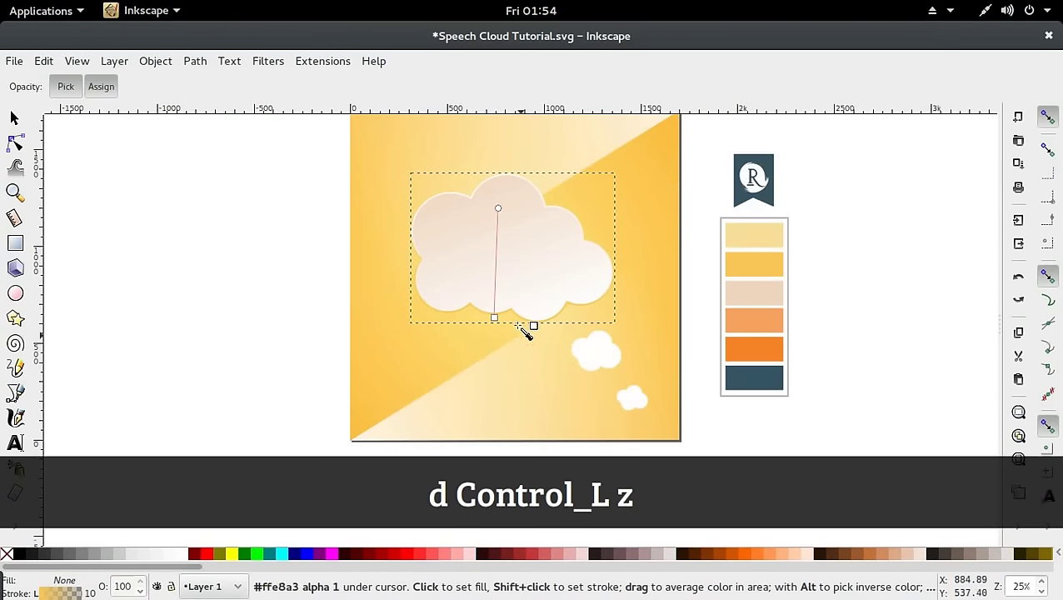
pyautogui.click(493, 317)
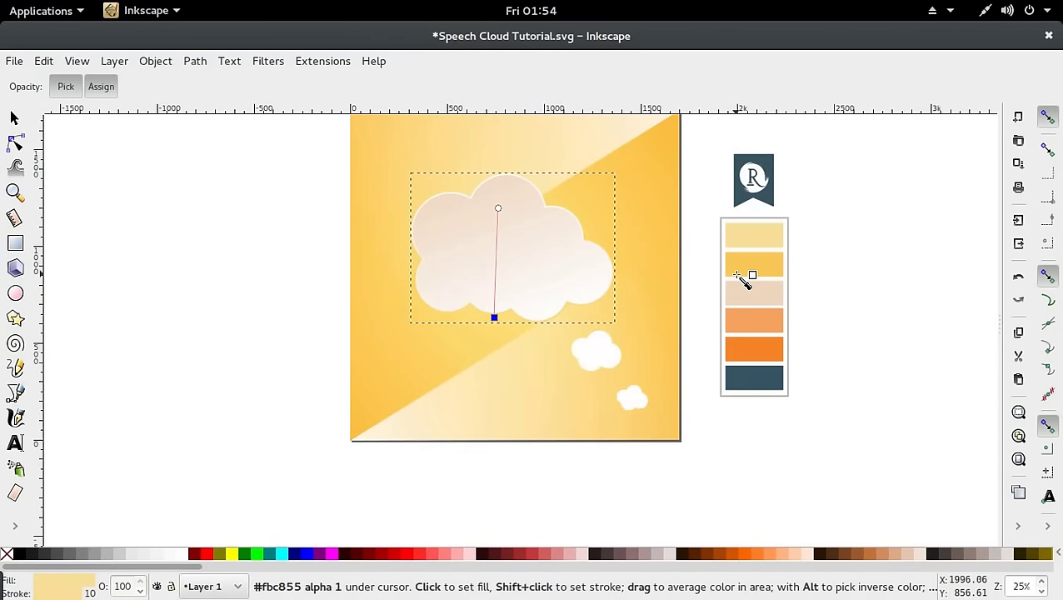
pyautogui.hotkey('ctrl', 'shift', 'f')
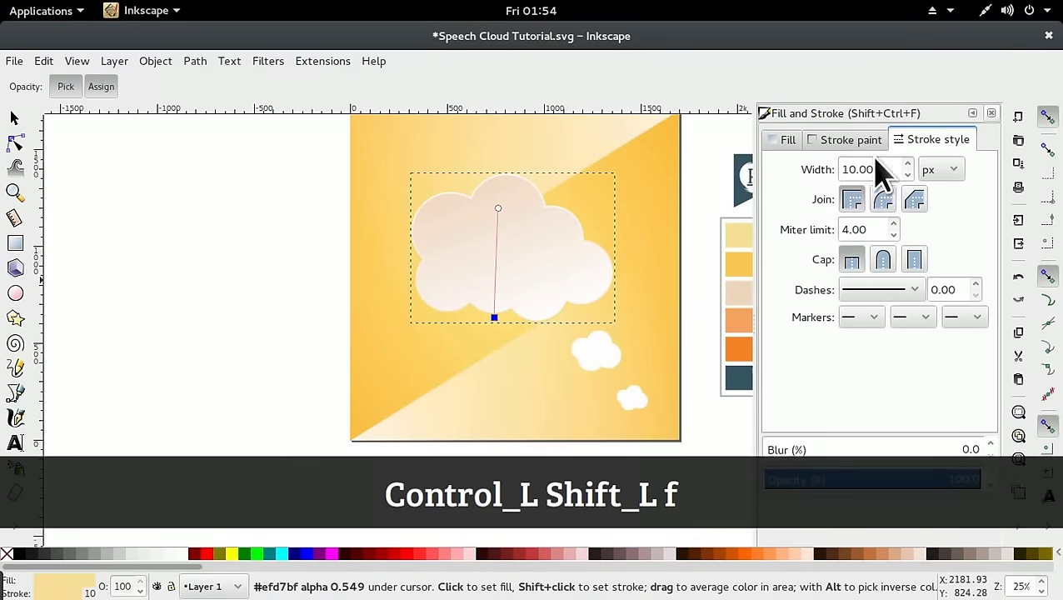
pyautogui.click(792, 141)
pyautogui.moveTo(897, 297); pyautogui.dragTo(893, 297)
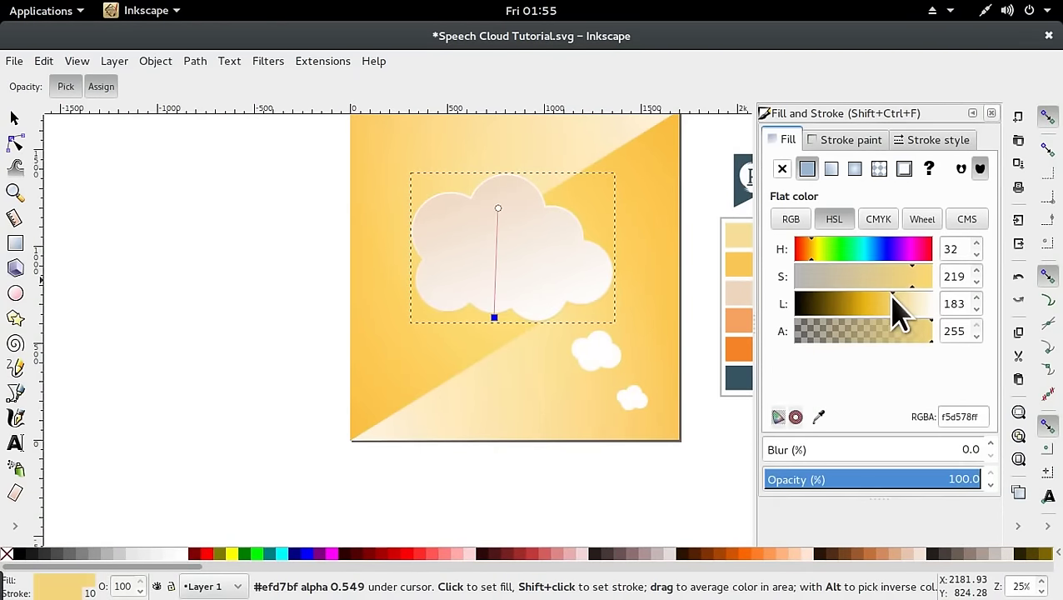
pyautogui.click(890, 300)
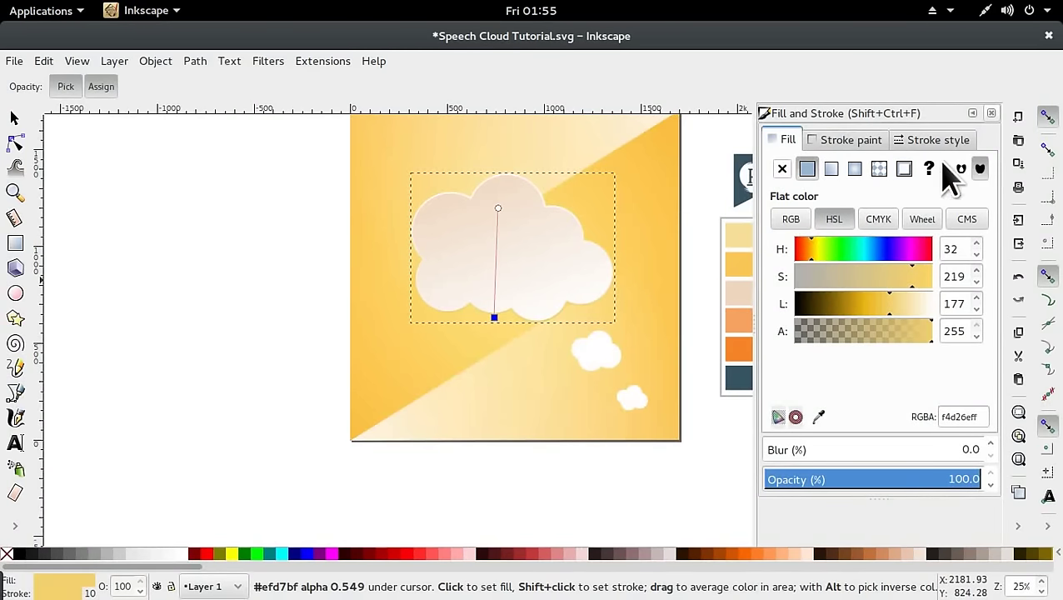
pyautogui.click(990, 113)
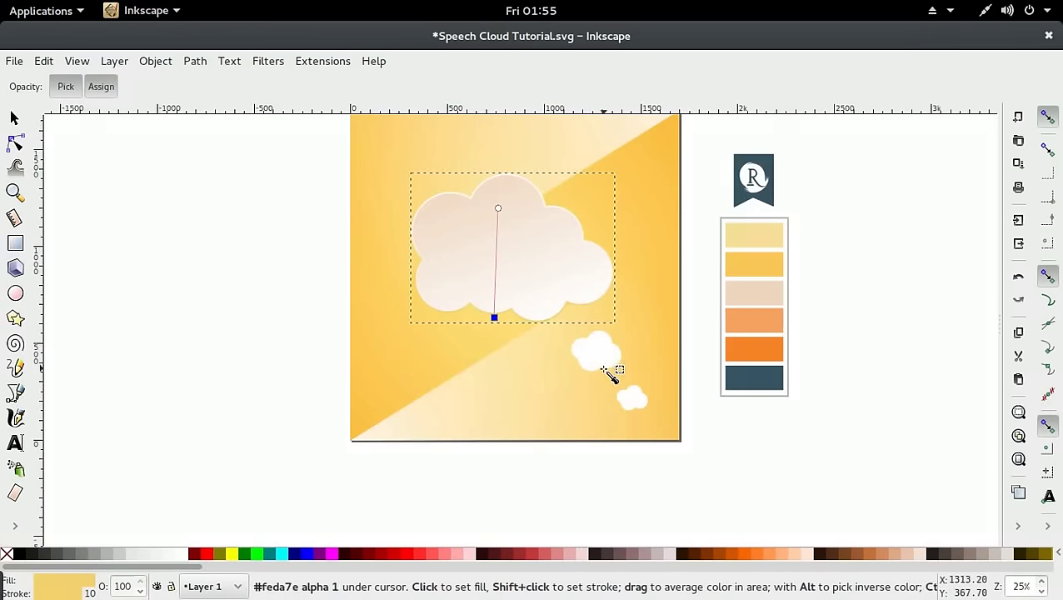
pyautogui.click(14, 118)
pyautogui.press('Escape')
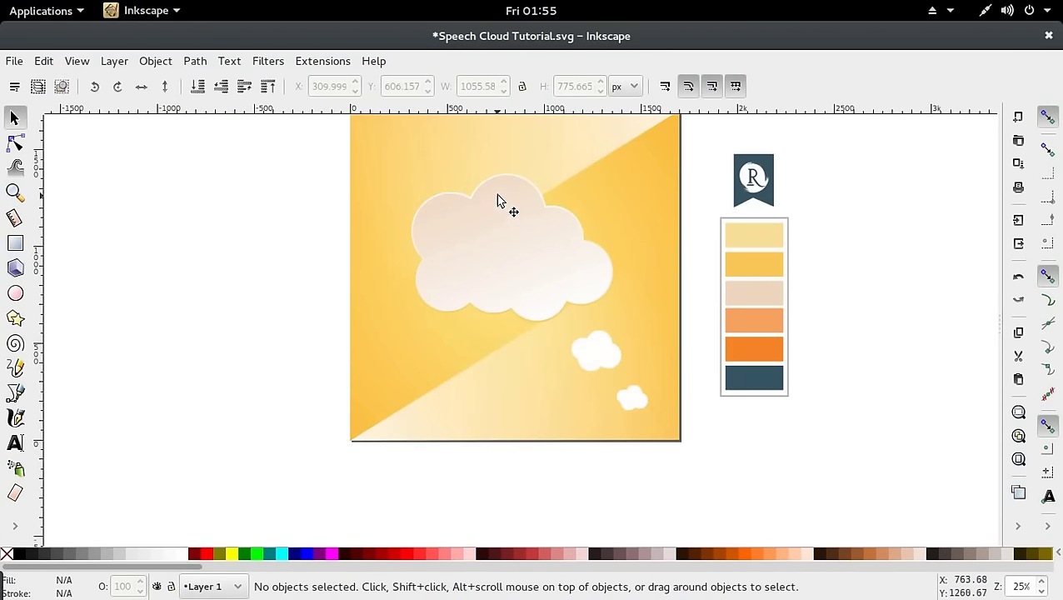
# Duplicate the upper small cloud, inset the copy and fill it with the beige swatch
pyautogui.click(597, 354)
pyautogui.hotkey('ctrl', 'd')
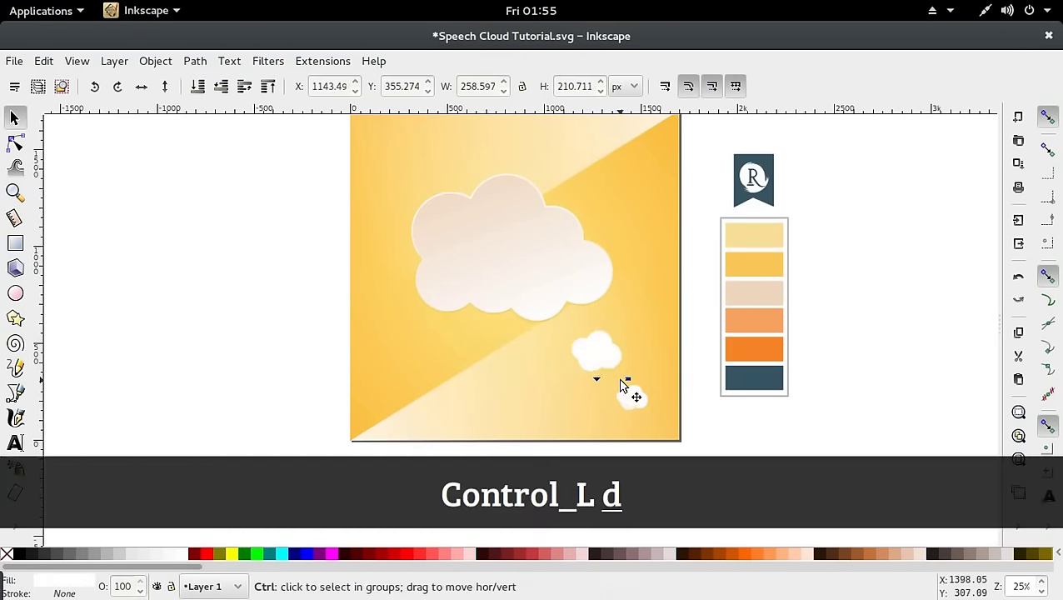
pyautogui.moveTo(624, 378); pyautogui.dragTo(635, 403)
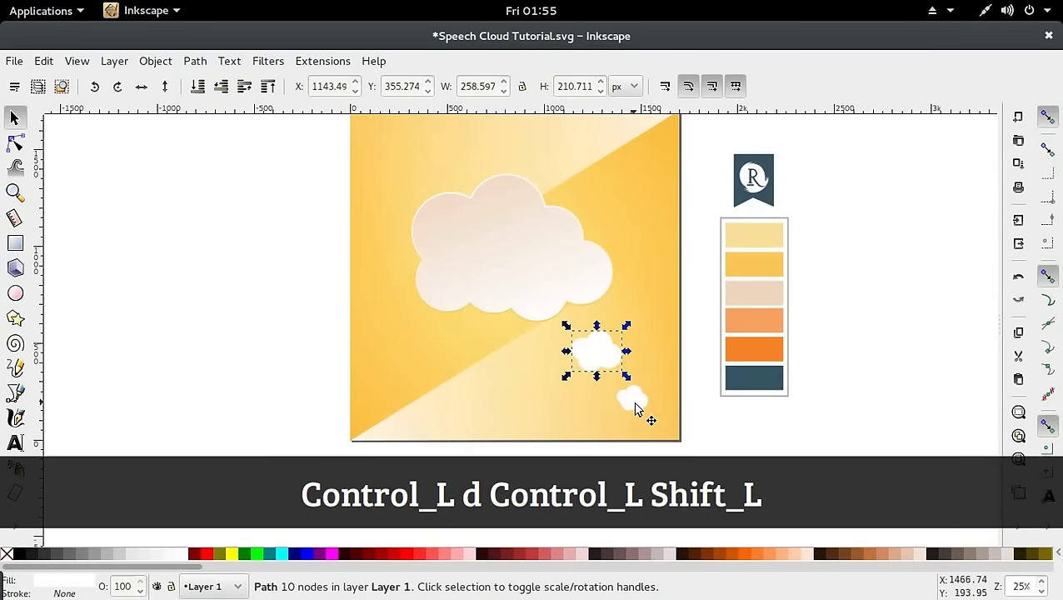
pyautogui.hotkey('ctrl', 'shift', '9')
pyautogui.hotkey('ctrl', 'shift', '9')
pyautogui.hotkey('ctrl', 'shift', '9')
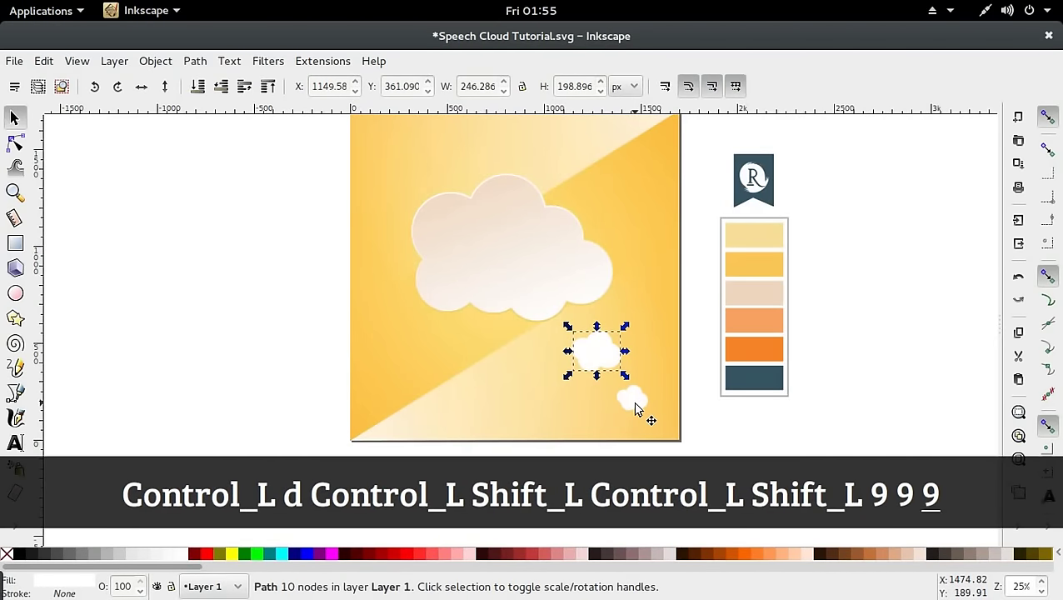
pyautogui.press('d')
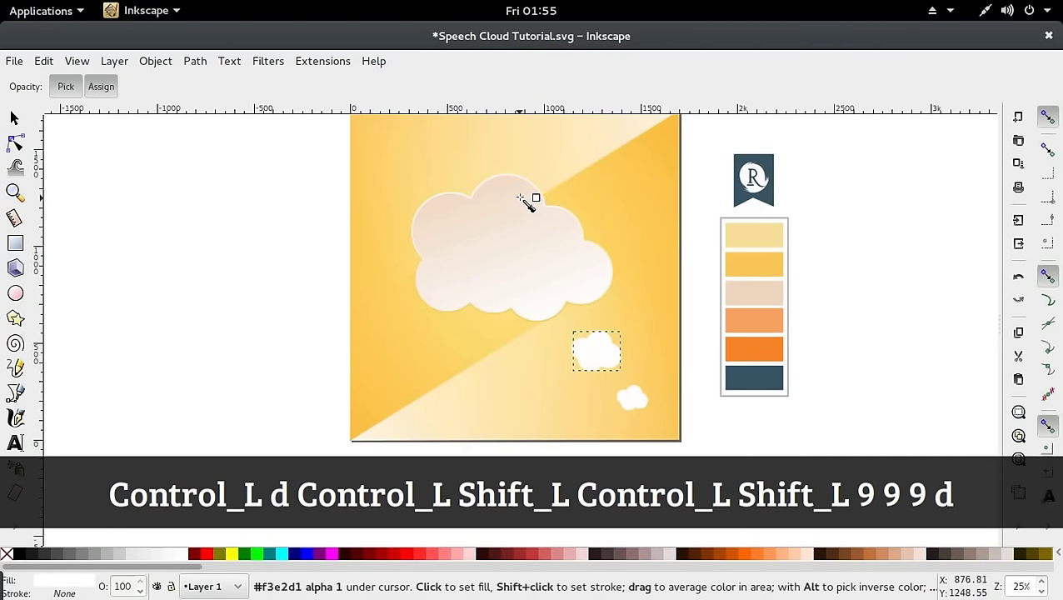
pyautogui.click(746, 298)
pyautogui.press('s')
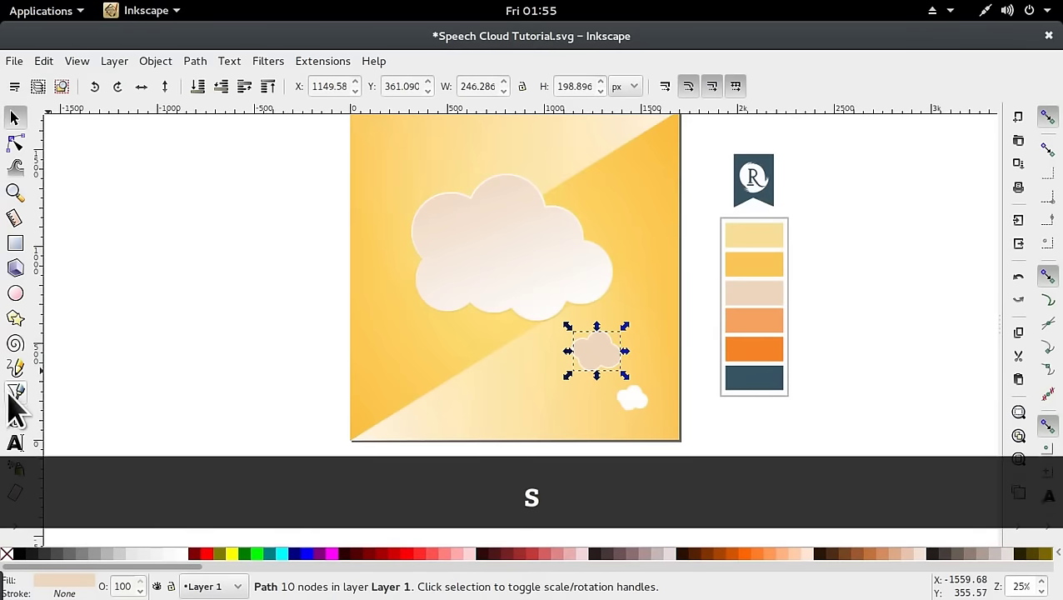
# Give the upper inset copy a linear fill gradient from beige to transparent
pyautogui.click(14, 395)
pyautogui.press('g')
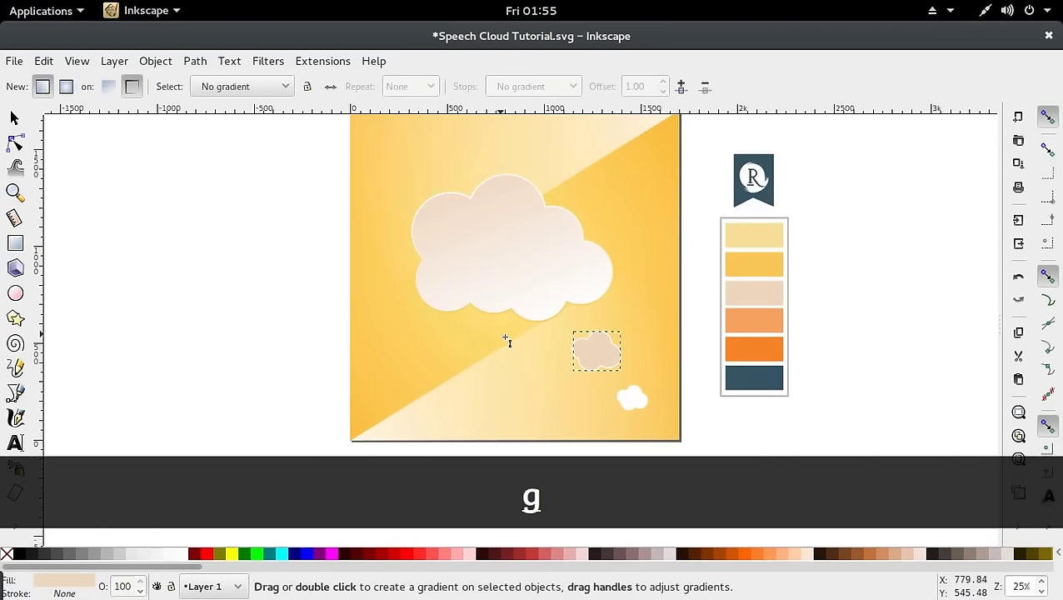
pyautogui.moveTo(597, 343)
pyautogui.mouseDown()
pyautogui.moveTo(605, 370)
pyautogui.moveTo(593, 359)
pyautogui.mouseUp()
pyautogui.hotkey('ctrl', 'z')
pyautogui.hotkey('ctrl', 'z')
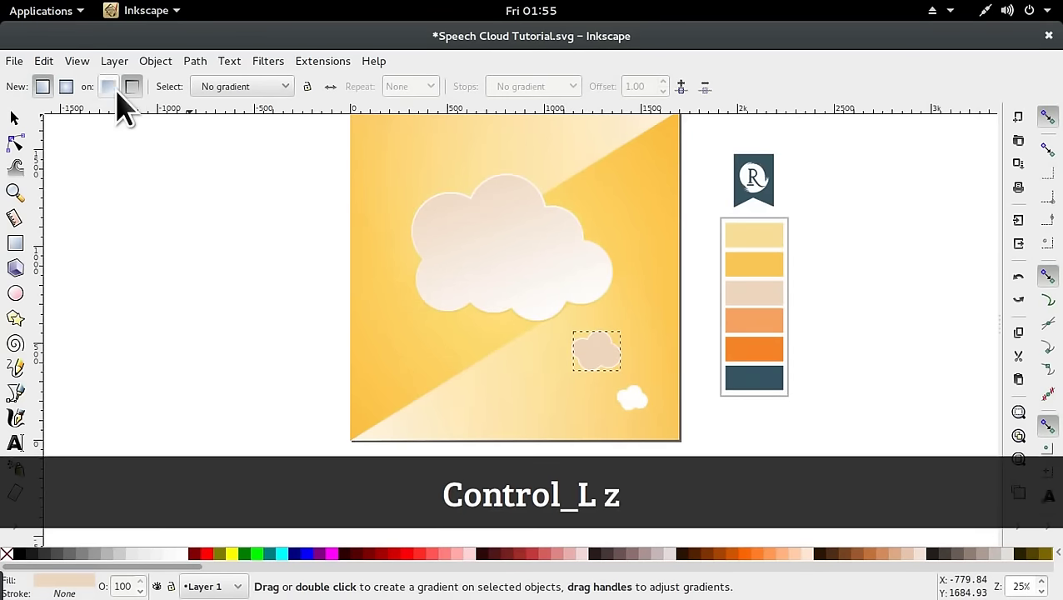
pyautogui.click(108, 87)
pyautogui.moveTo(601, 336); pyautogui.dragTo(604, 357)
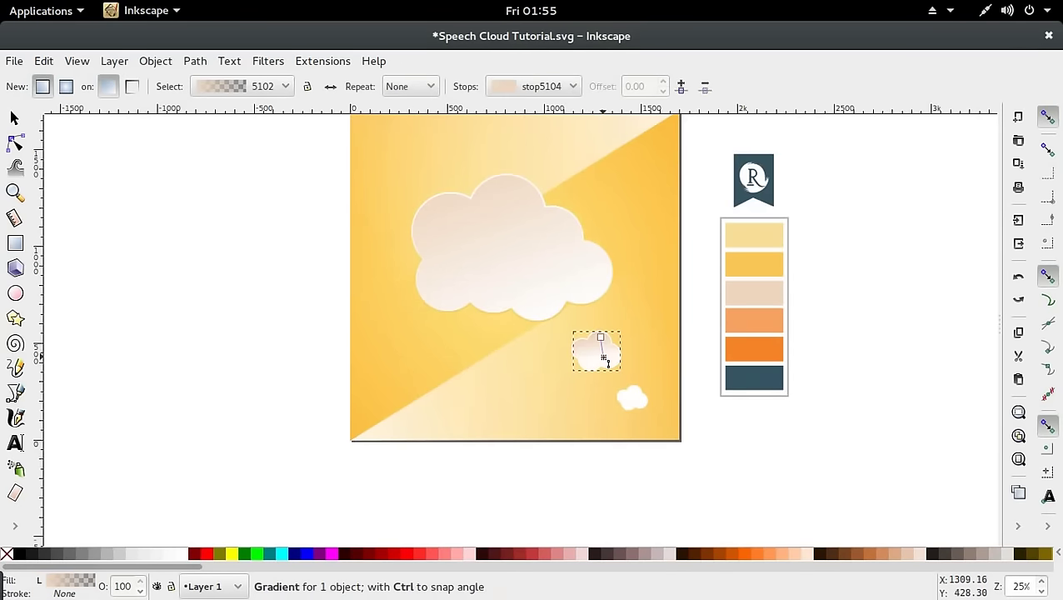
pyautogui.click(605, 367)
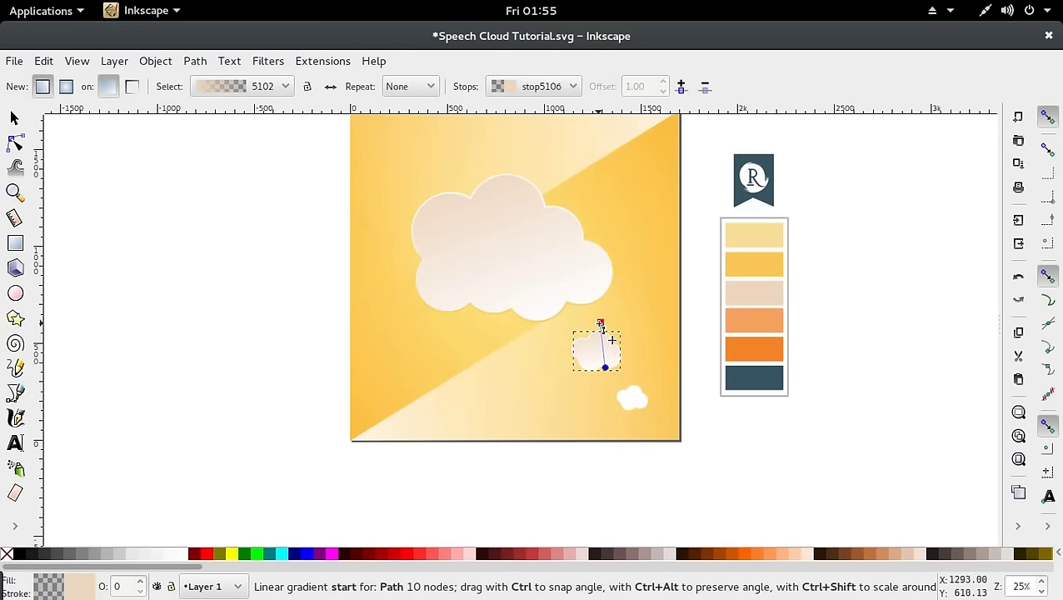
pyautogui.press('s')
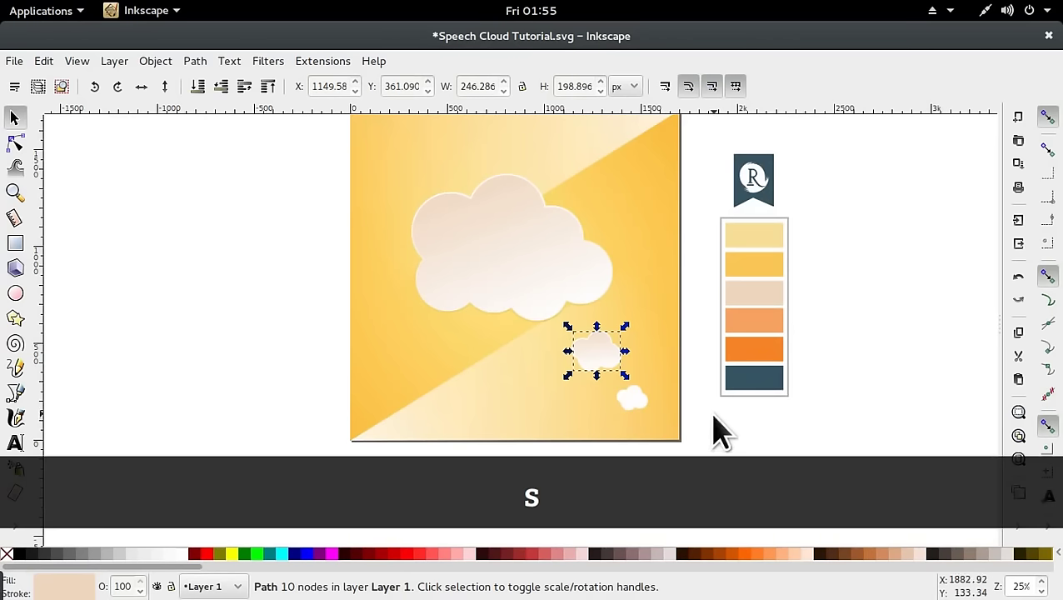
pyautogui.click(709, 429)
# Duplicate the lower small cloud, inset the copy and fill it with beige
pyautogui.click(644, 408)
pyautogui.hotkey('ctrl', 'd')
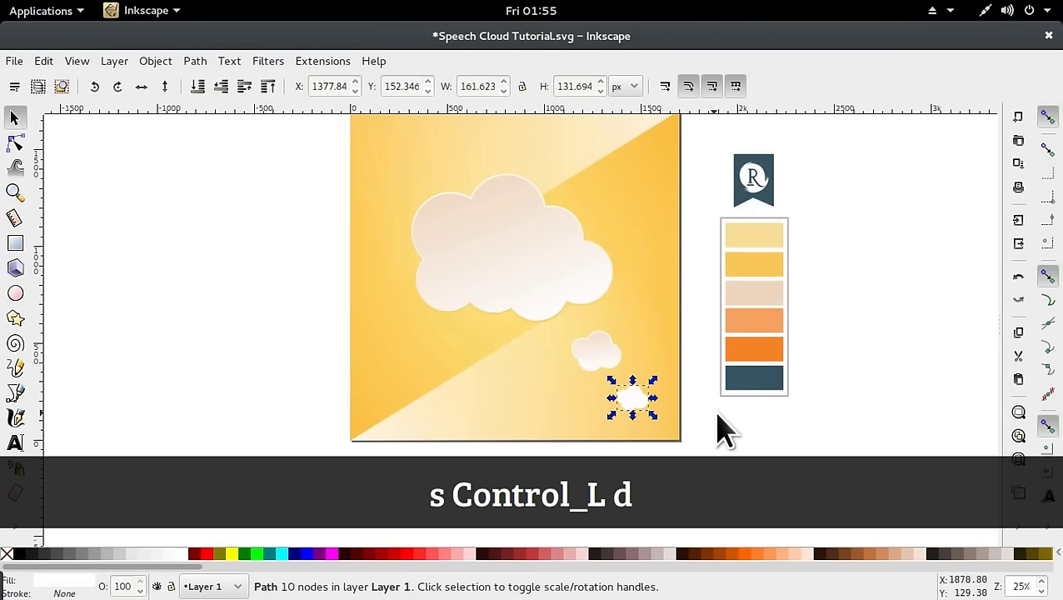
pyautogui.hotkey('ctrl', 'shift', '9')
pyautogui.hotkey('ctrl', 'shift', '9')
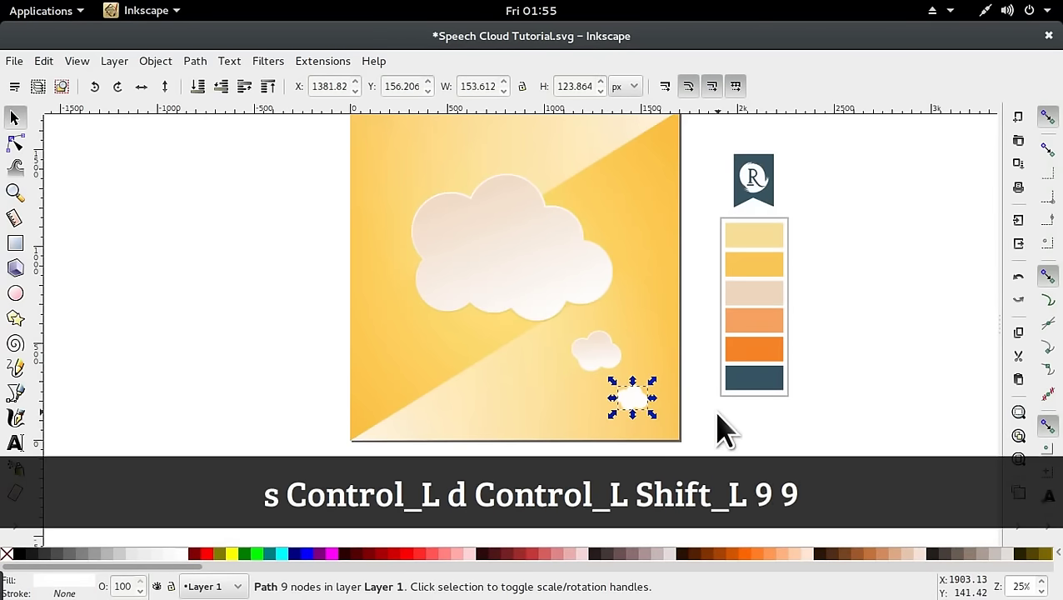
pyautogui.press('d')
pyautogui.click(739, 296)
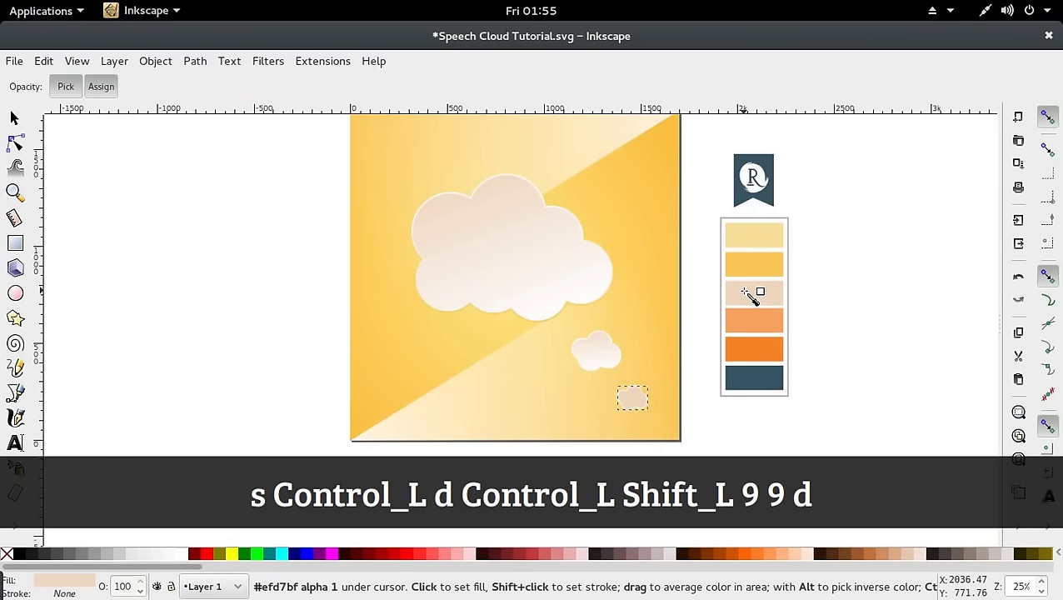
pyautogui.press('s')
# Apply a beige-to-transparent linear fill gradient to the lower inset copy
pyautogui.press('g')
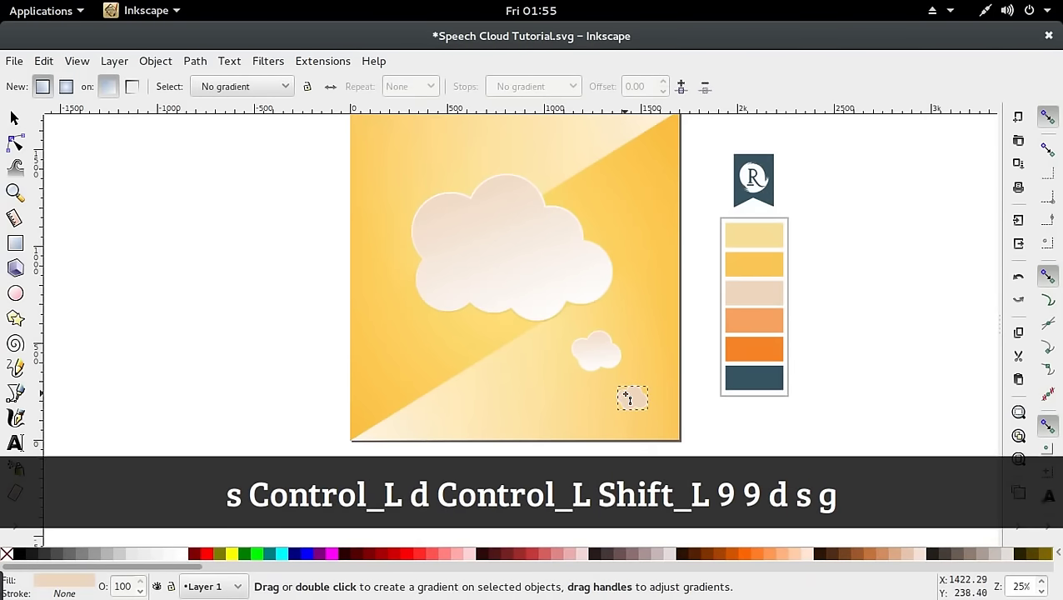
pyautogui.moveTo(633, 409); pyautogui.dragTo(629, 382)
pyautogui.press('s')
pyautogui.press('a')
pyautogui.press('space')
pyautogui.click(279, 319)
# Lower the large cloud step by step until it sits beneath the orange-ringed circle
pyautogui.keyDown('ctrl'); pyautogui.scroll(-1, 654, 315); pyautogui.keyUp('ctrl')
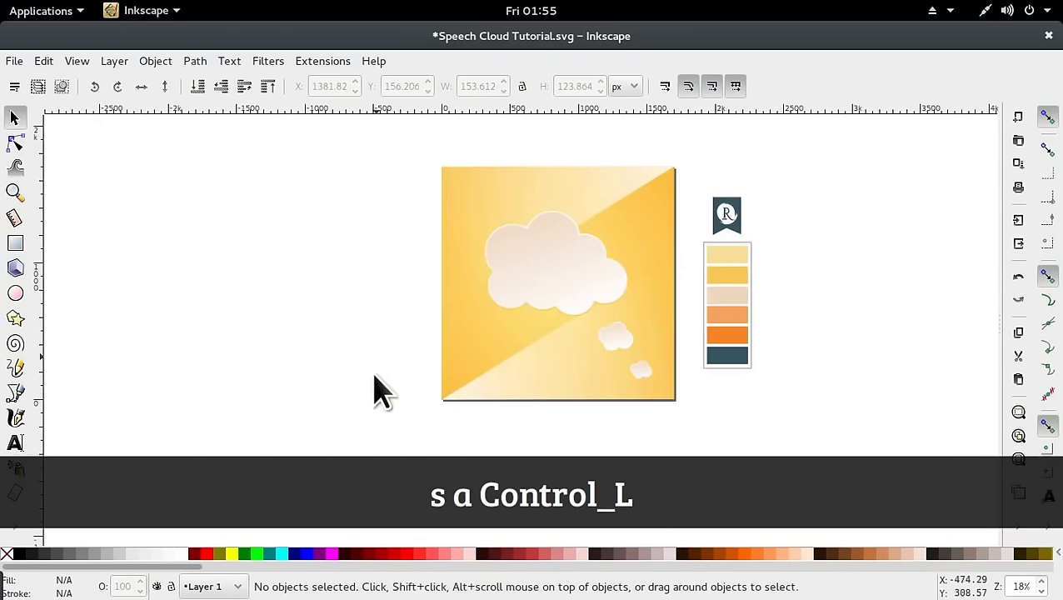
pyautogui.keyDown('ctrl'); pyautogui.scroll(2, 575, 267); pyautogui.keyUp('ctrl')
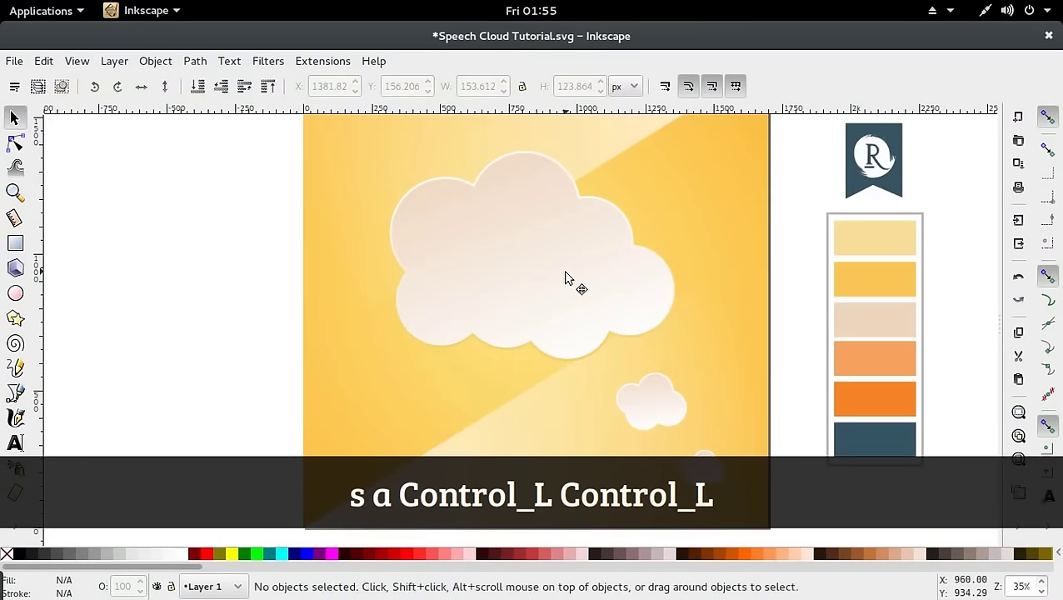
pyautogui.click(570, 267)
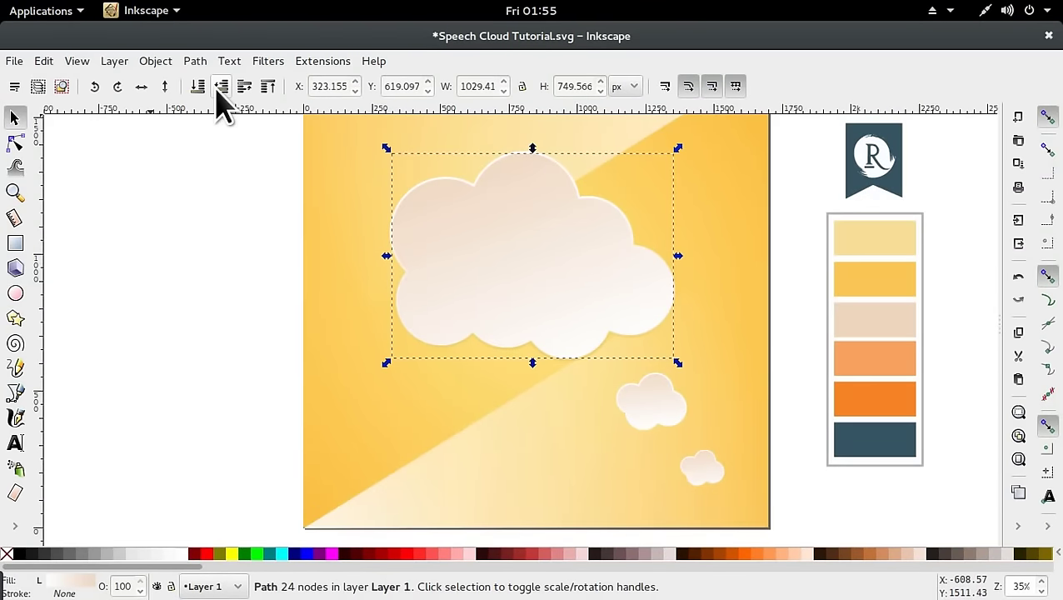
pyautogui.click(219, 89)
pyautogui.click(219, 90)
pyautogui.click(244, 86)
pyautogui.click(183, 232)
# Select the orange-ringed white circle inside the cloud
pyautogui.click(479, 268)
pyautogui.scroll(-1, 490, 266)
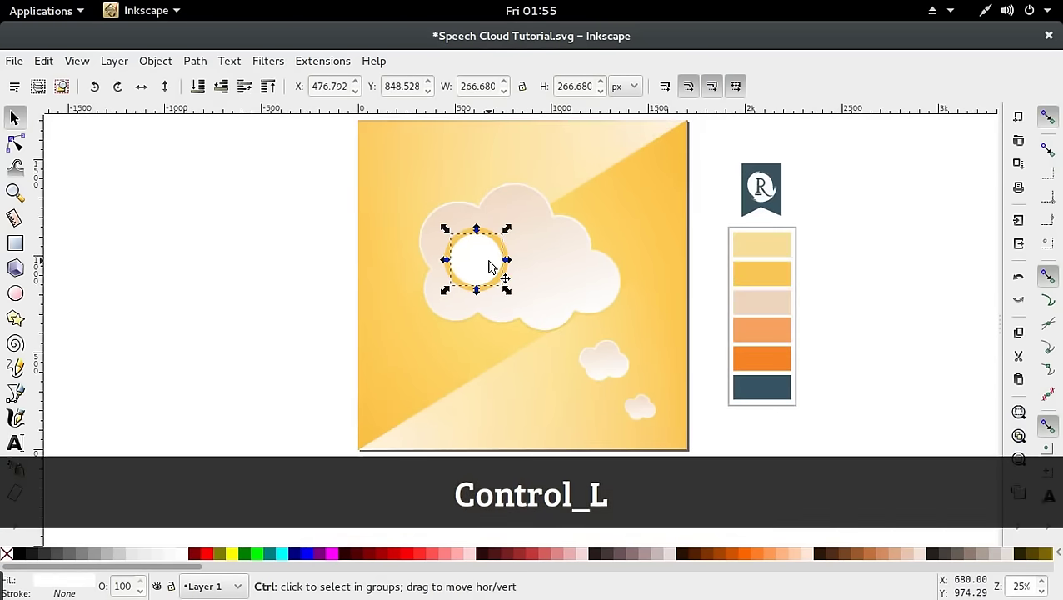
pyautogui.click(325, 321)
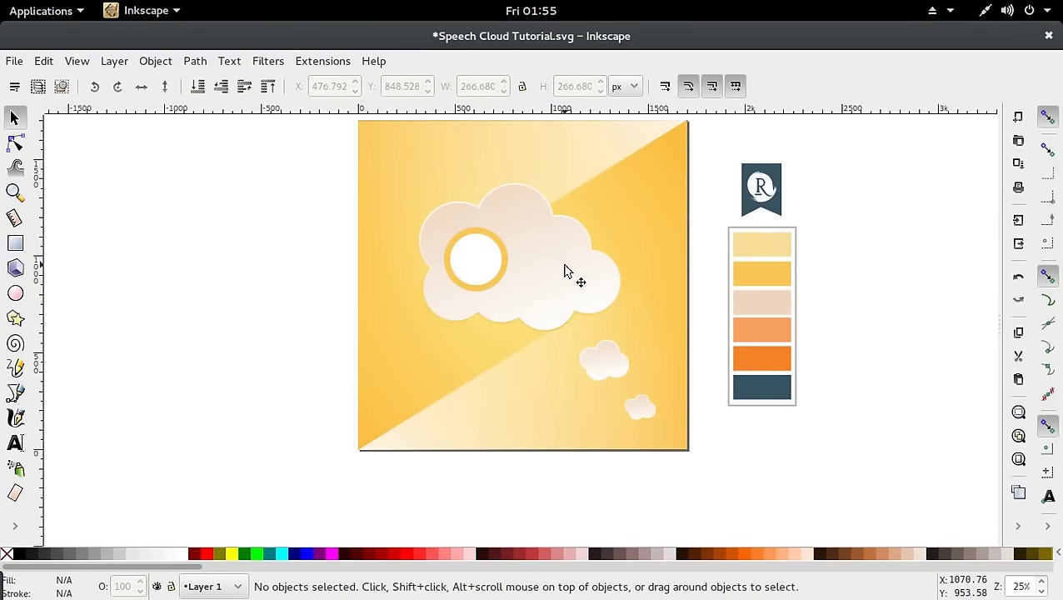
pyautogui.scroll(-2, 566, 273)
pyautogui.scroll(2, 565, 271)
pyautogui.click(486, 270)
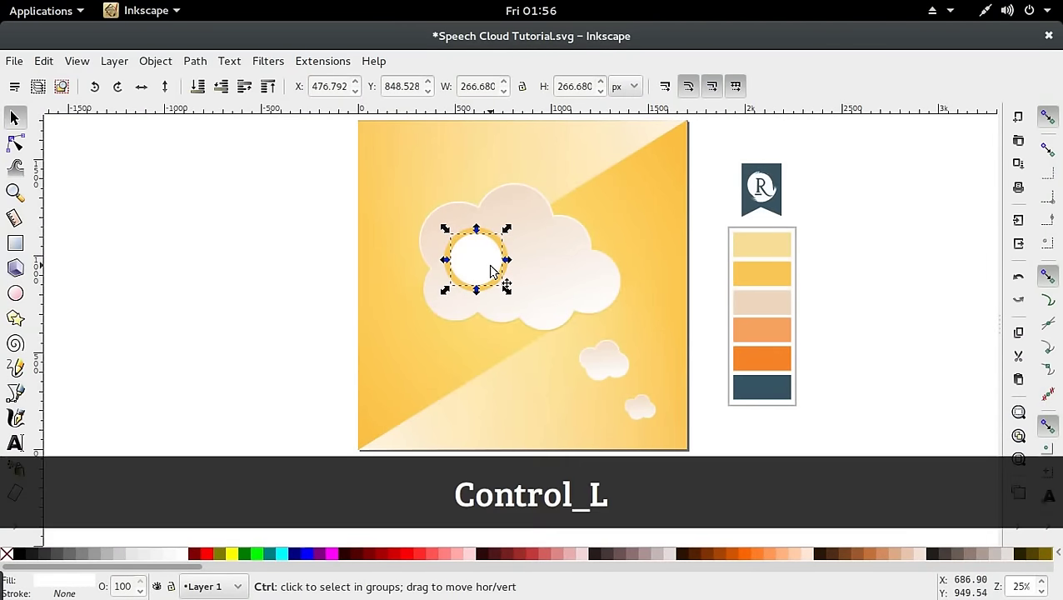
# Duplicate the circle and fill the copy with a slightly darkened yellow, fab51a
pyautogui.hotkey('ctrl', 'd')
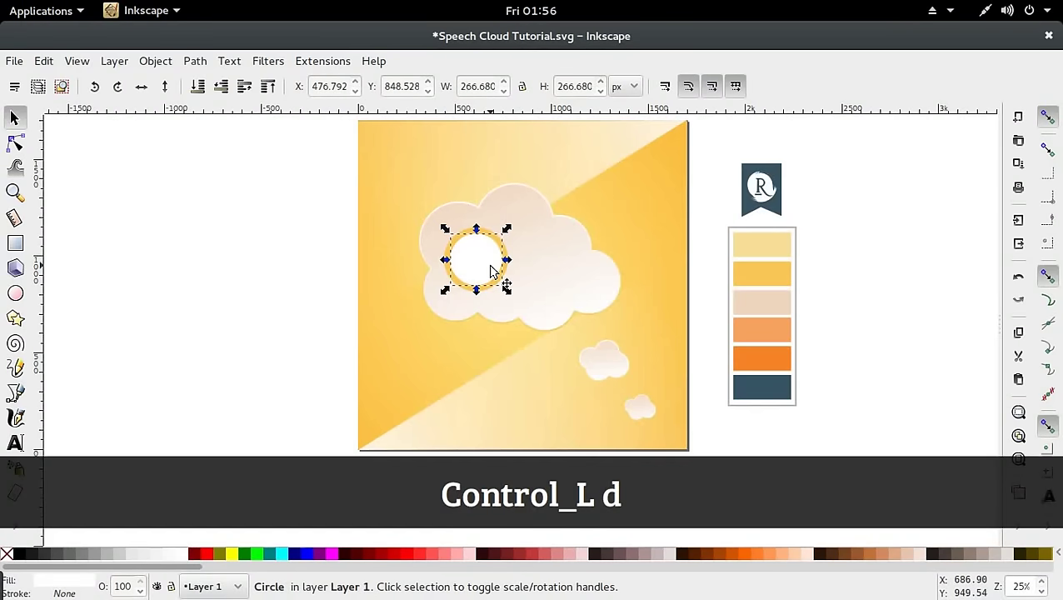
pyautogui.moveTo(492, 270)
pyautogui.mouseDown()
pyautogui.moveTo(492, 280)
pyautogui.moveTo(493, 271)
pyautogui.mouseUp()
pyautogui.press('d')
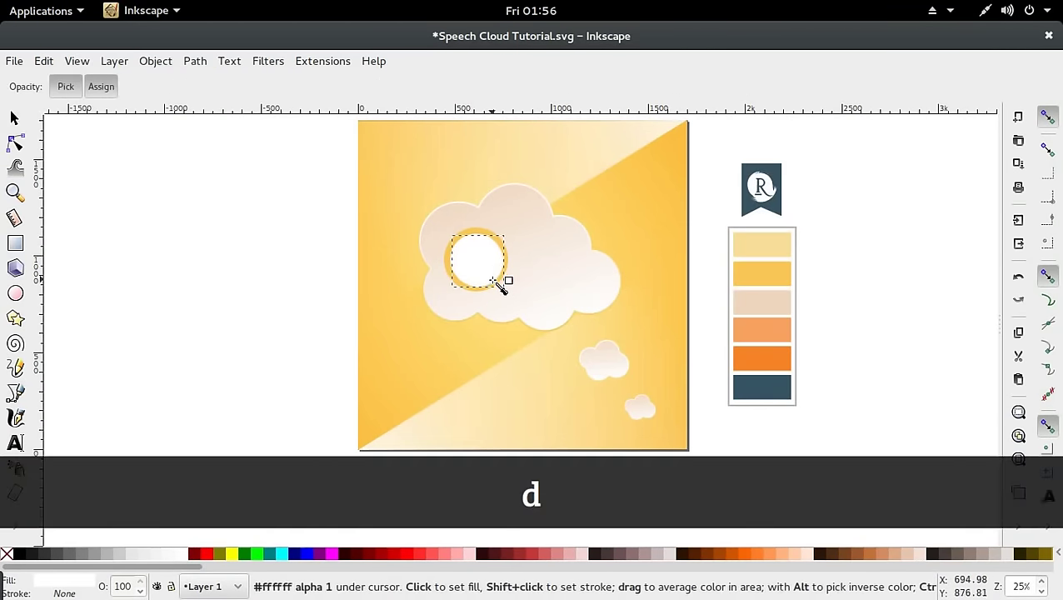
pyautogui.click(773, 307)
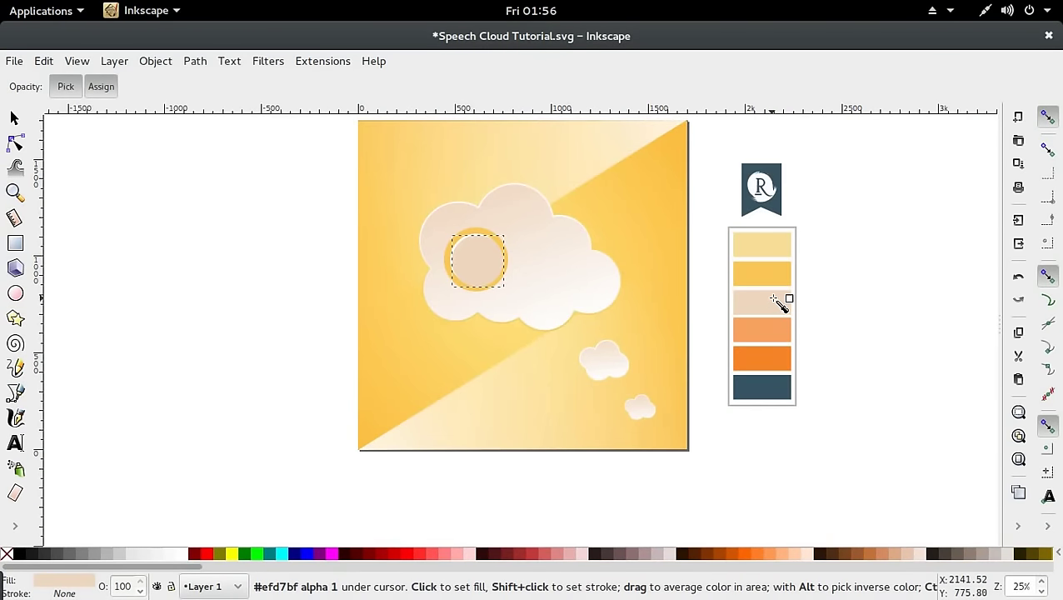
pyautogui.click(781, 273)
pyautogui.press('d')
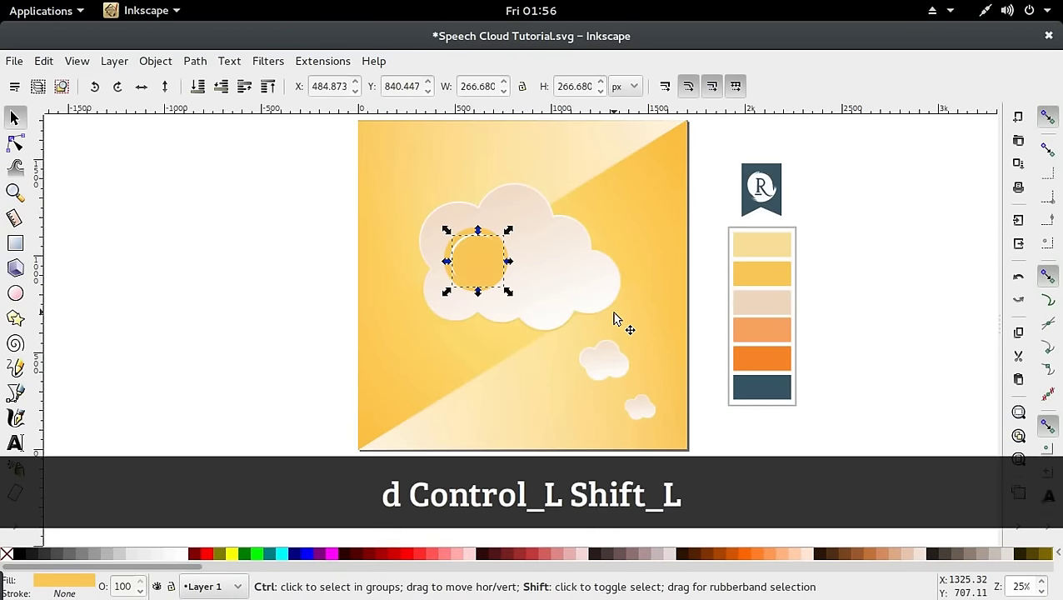
pyautogui.hotkey('ctrl', 'shift', 'f')
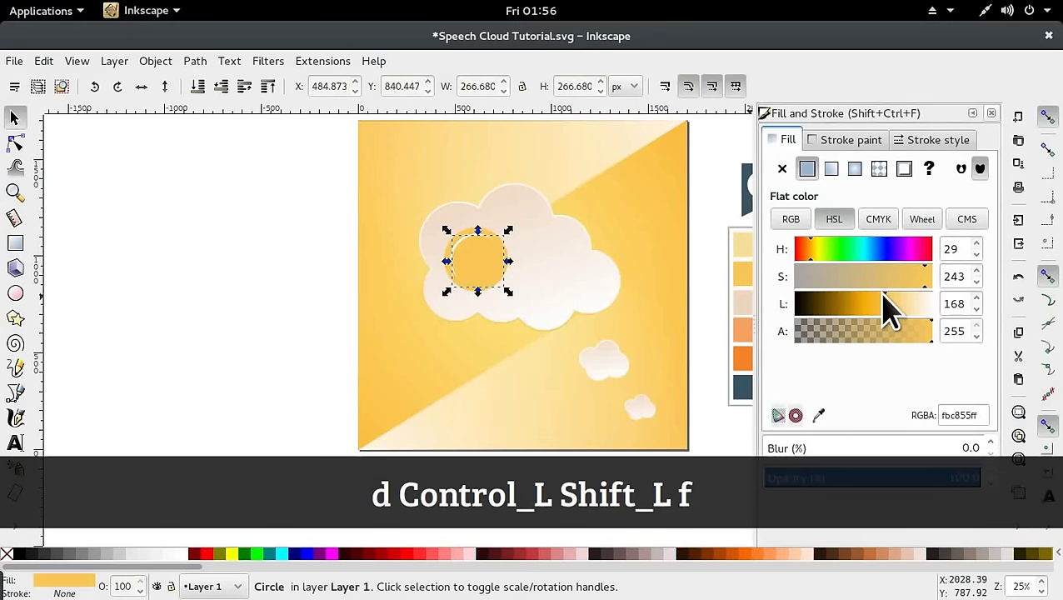
pyautogui.moveTo(883, 295); pyautogui.dragTo(866, 295)
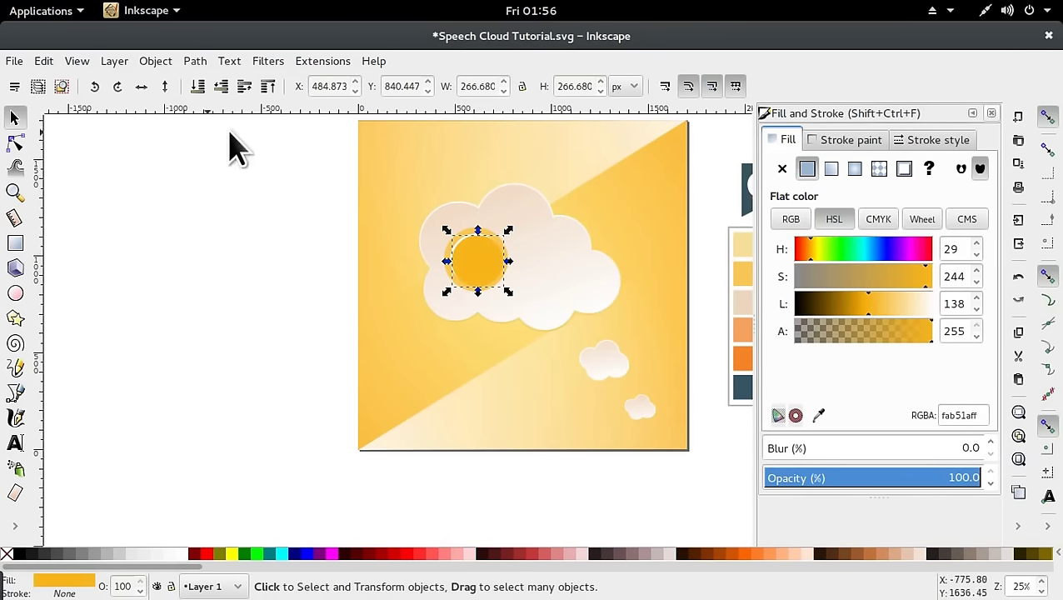
# Lower the yellow circle beneath the white one and nudge it into place
pyautogui.click(221, 89)
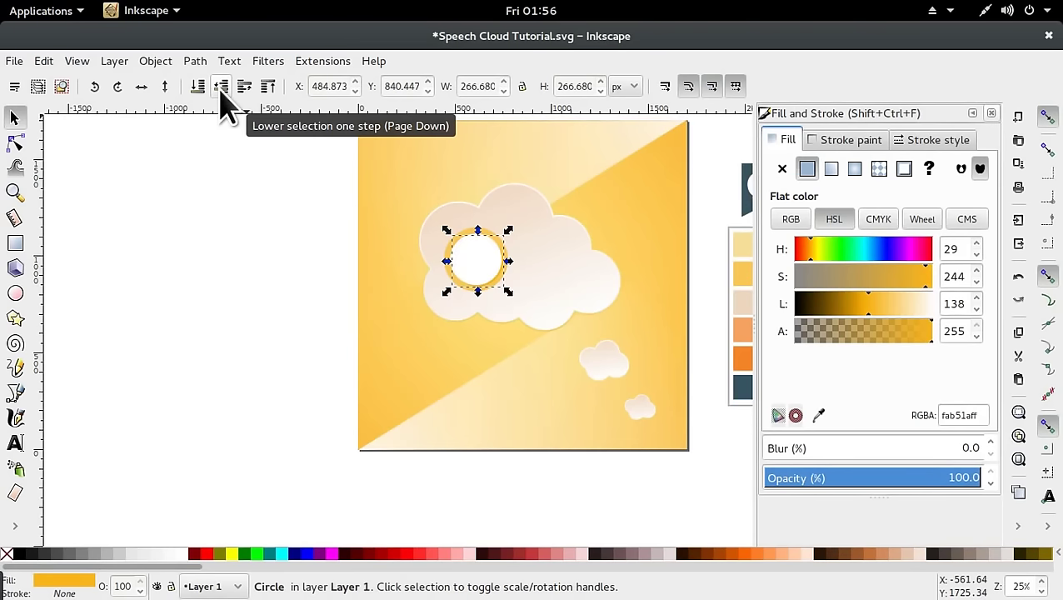
pyautogui.press('Alt_L')
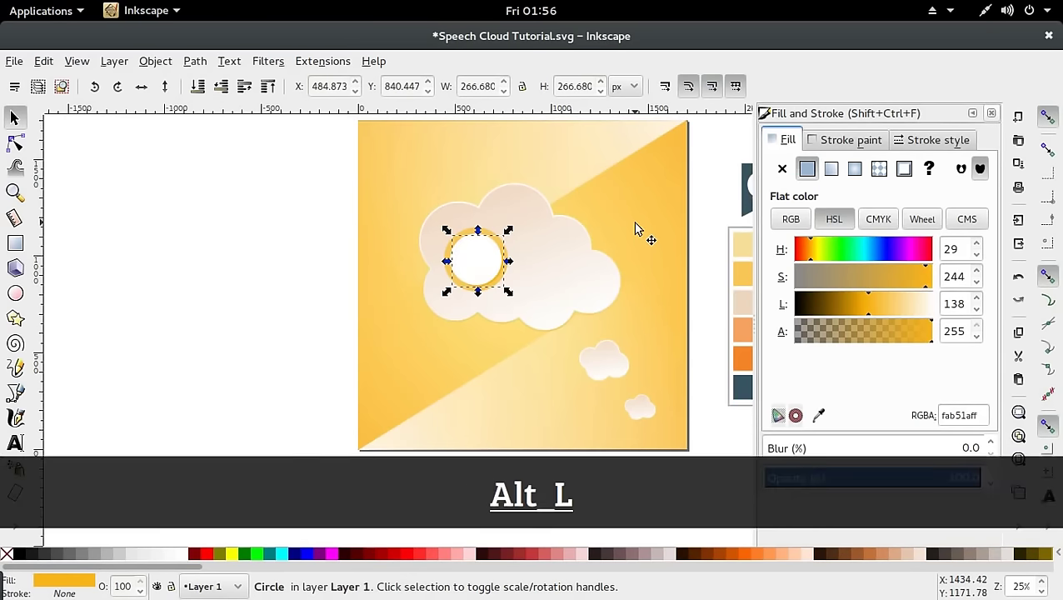
pyautogui.press('Down')
pyautogui.press('Down')
pyautogui.press('Right')
pyautogui.hotkey('alt', 'Down')
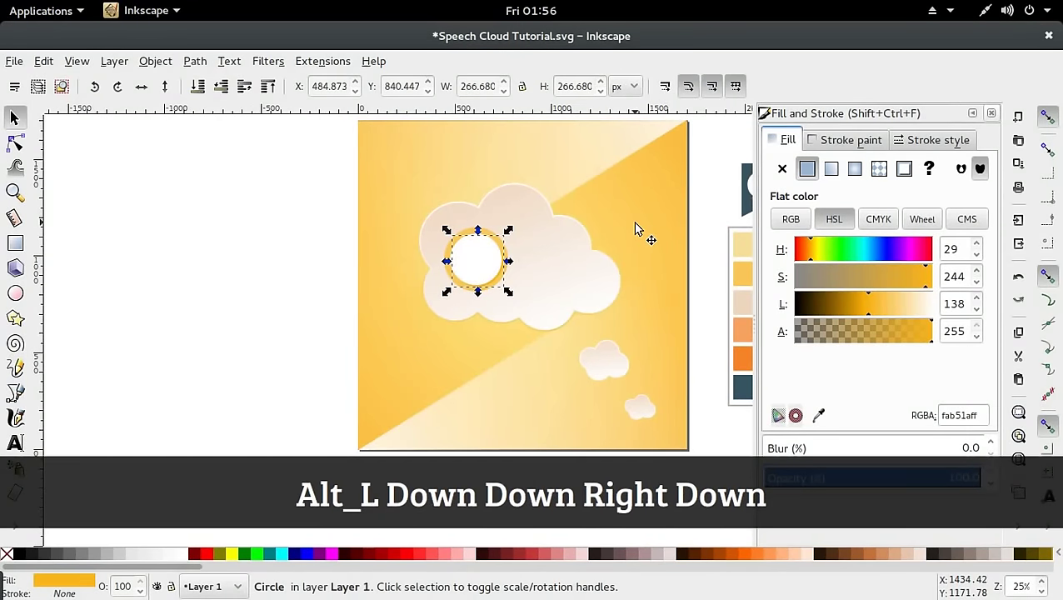
pyautogui.click(190, 280)
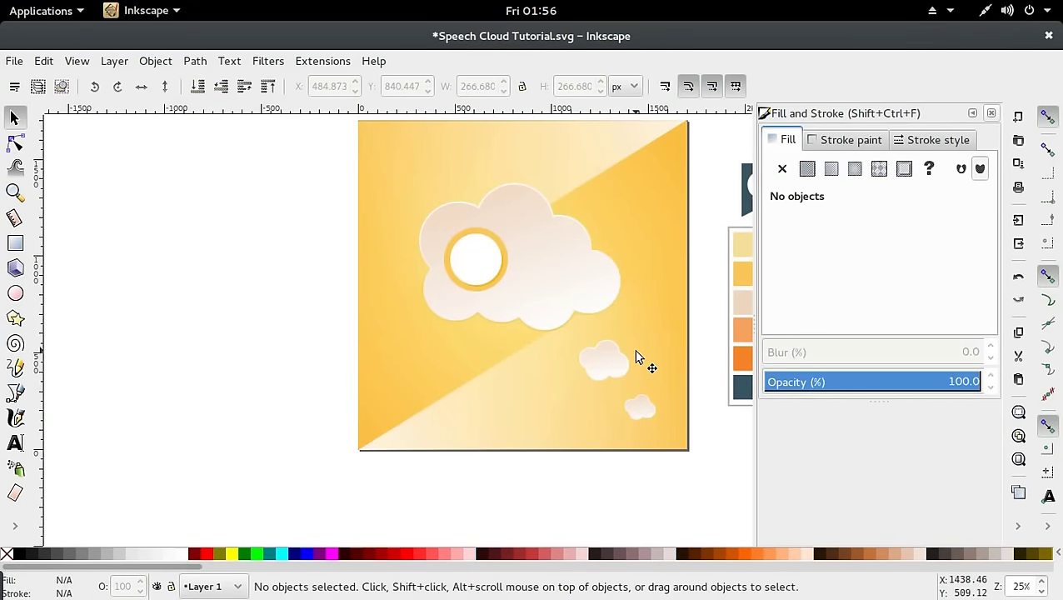
# Select all three circle parts together and nudge them into position inside the cloud
pyautogui.press('ctrl')
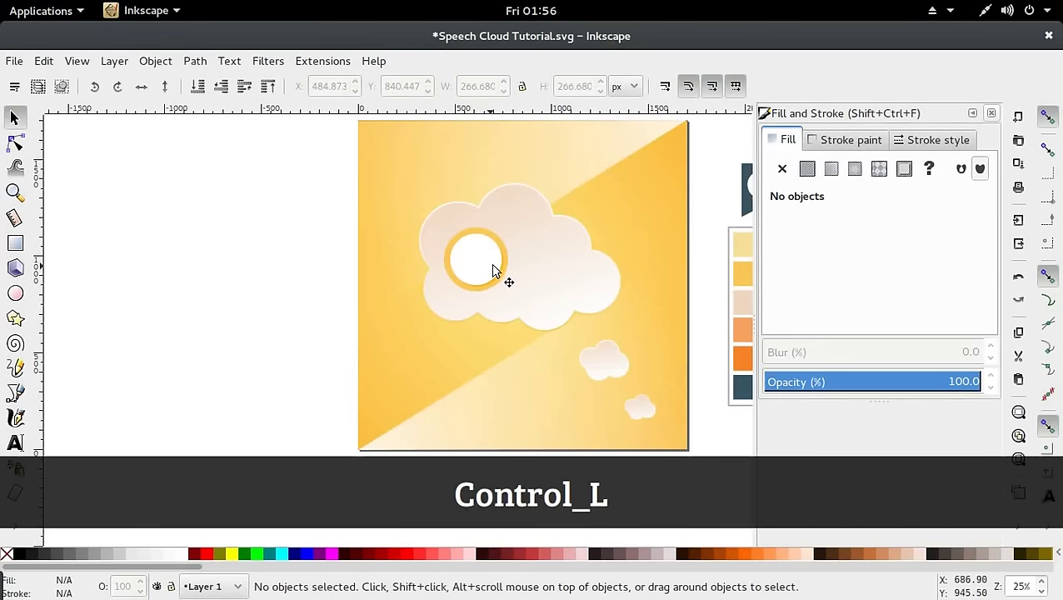
pyautogui.keyDown('ctrl'); pyautogui.click(494, 268); pyautogui.keyUp('ctrl')
pyautogui.click(297, 278)
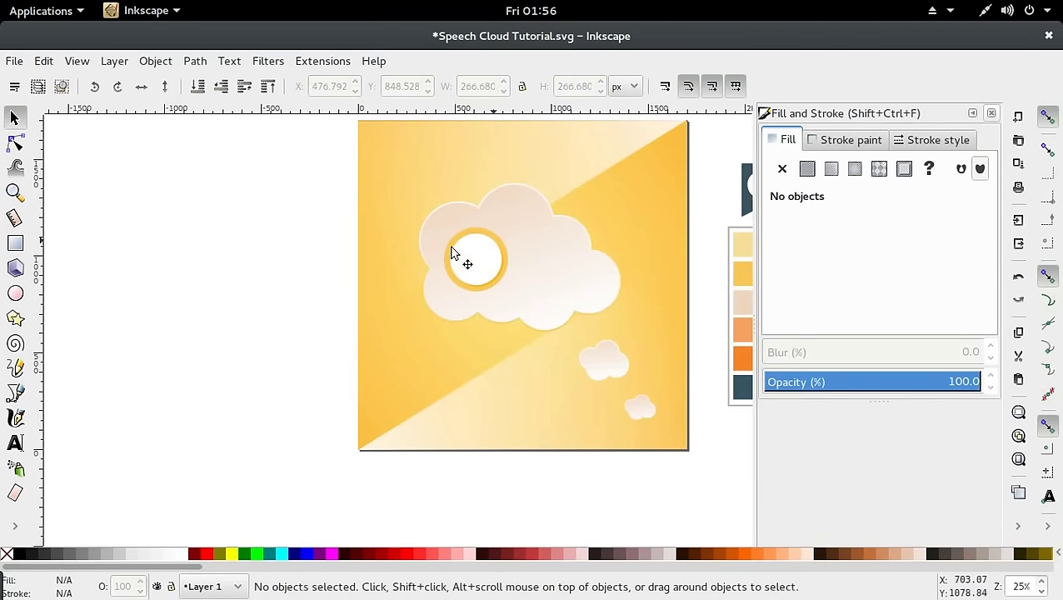
pyautogui.press('shift')
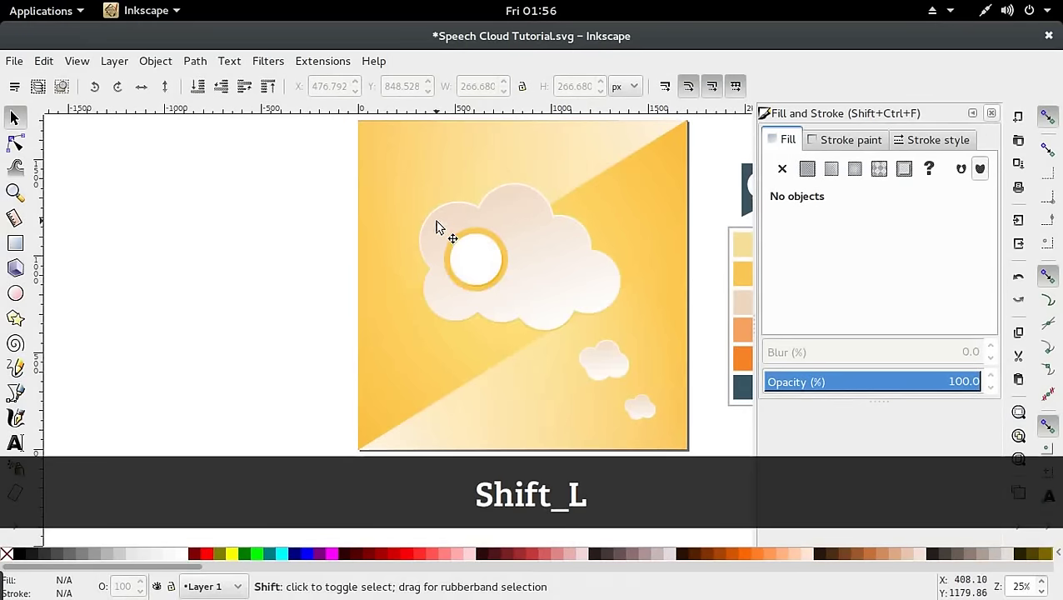
pyautogui.moveTo(435, 227); pyautogui.dragTo(484, 281)
pyautogui.press('ctrl')
pyautogui.click(297, 301)
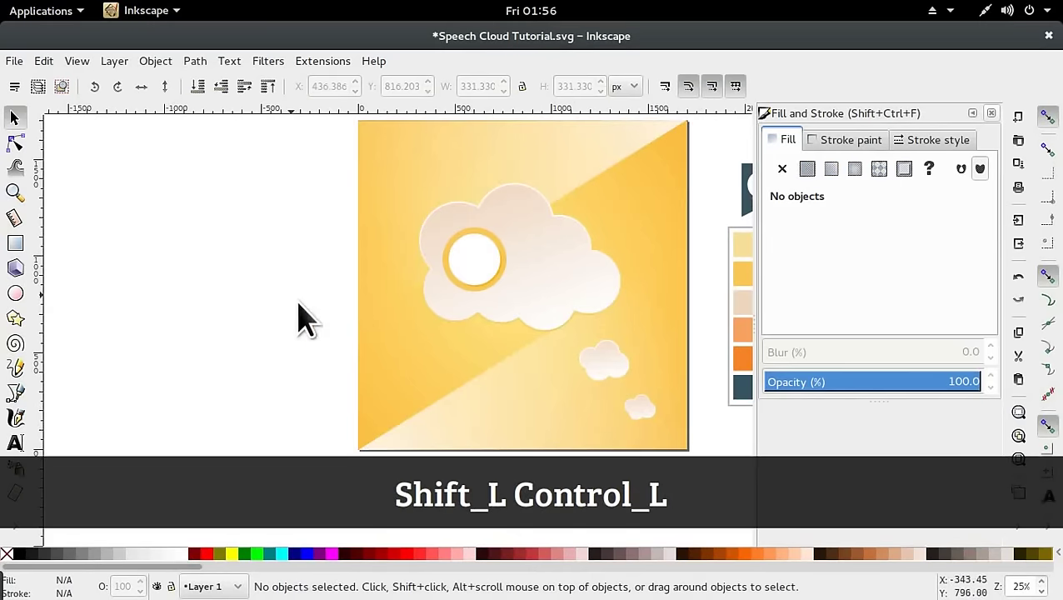
# Duplicate the large cream cloud and fill the copy with solid black
pyautogui.click(595, 297)
pyautogui.hotkey('ctrl', 'd')
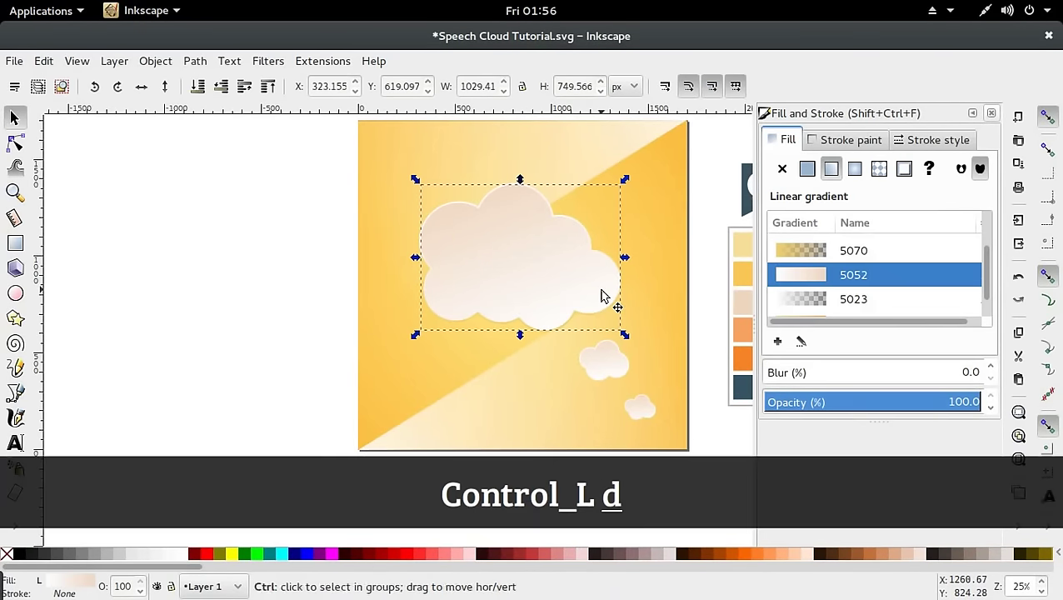
pyautogui.press('ctrl')
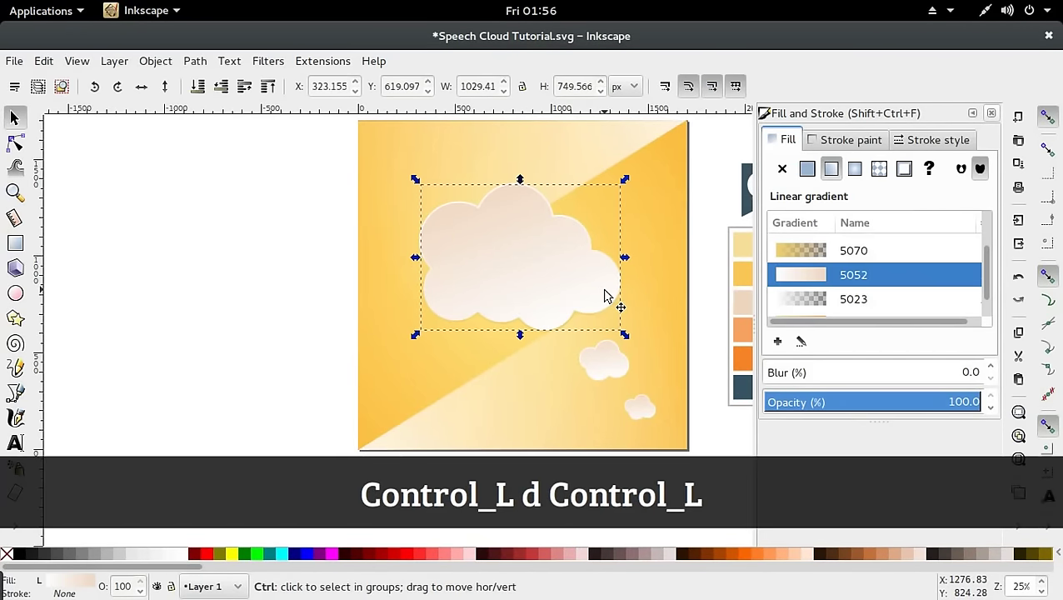
pyautogui.click(33, 554)
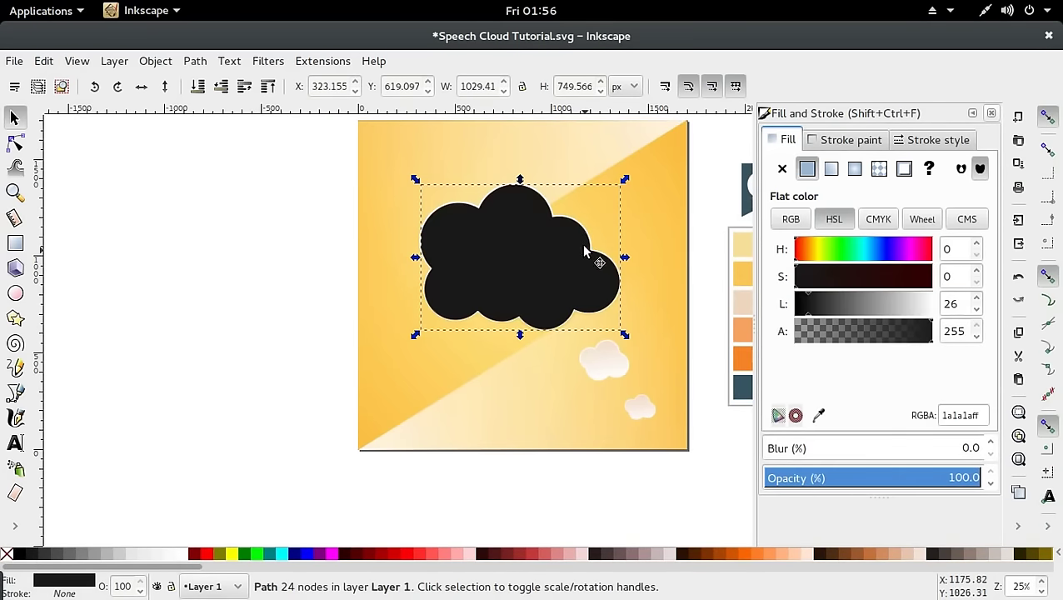
pyautogui.click(199, 89)
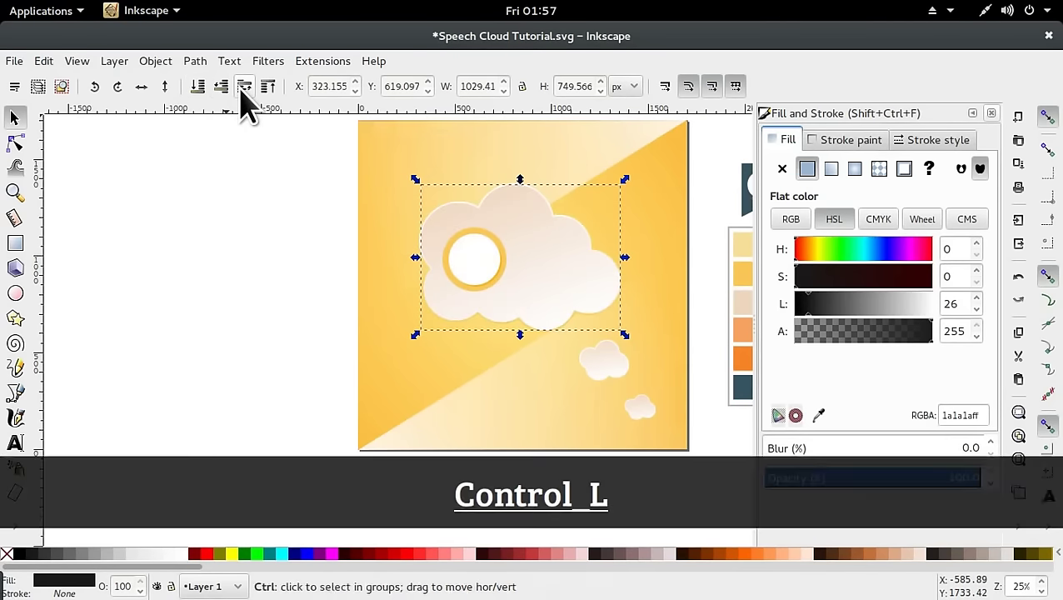
pyautogui.hotkey('ctrl', 'z')
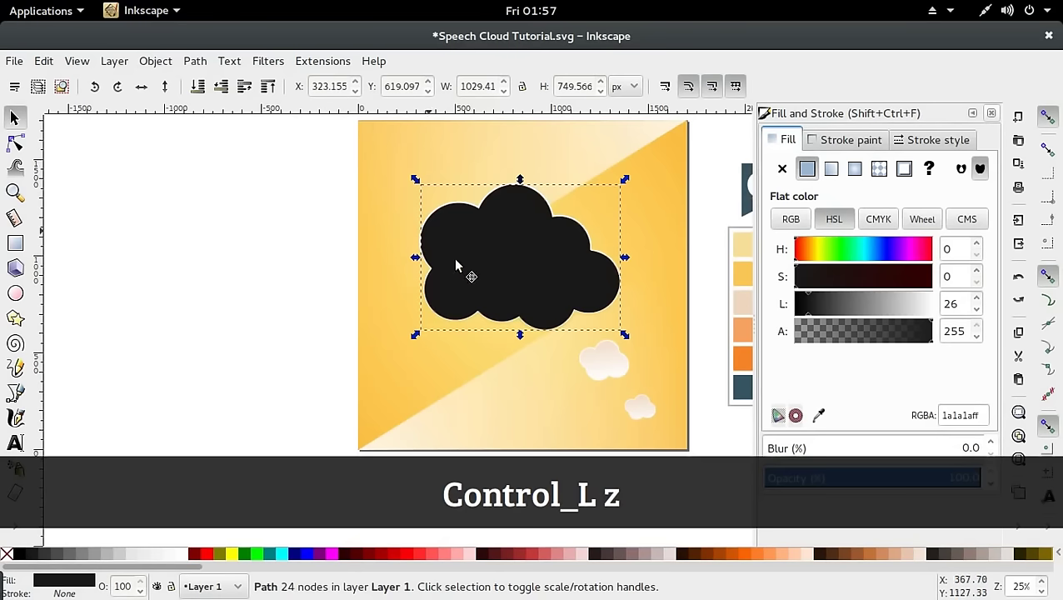
# Blur the black copy to 4.0, shift it slightly down, and stack it beneath the cream cloud
pyautogui.click(768, 448)
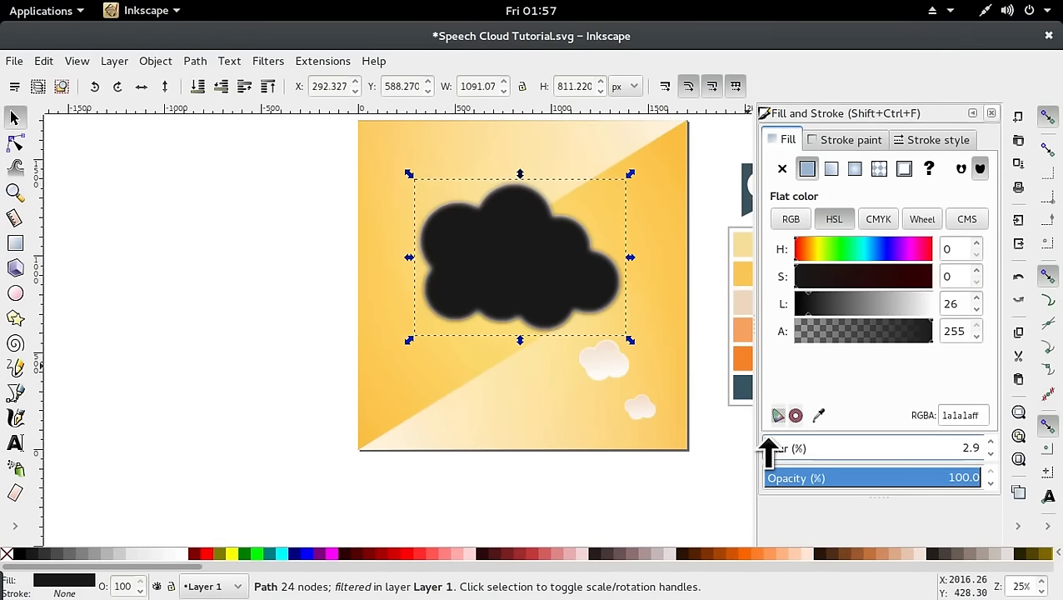
pyautogui.moveTo(769, 448); pyautogui.dragTo(766, 450)
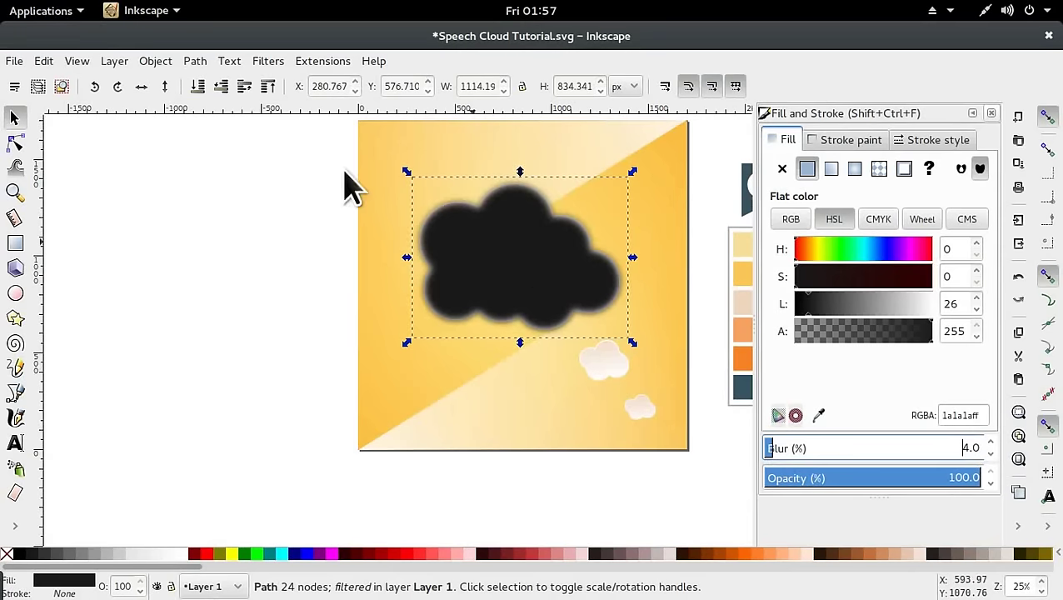
pyautogui.click(242, 88)
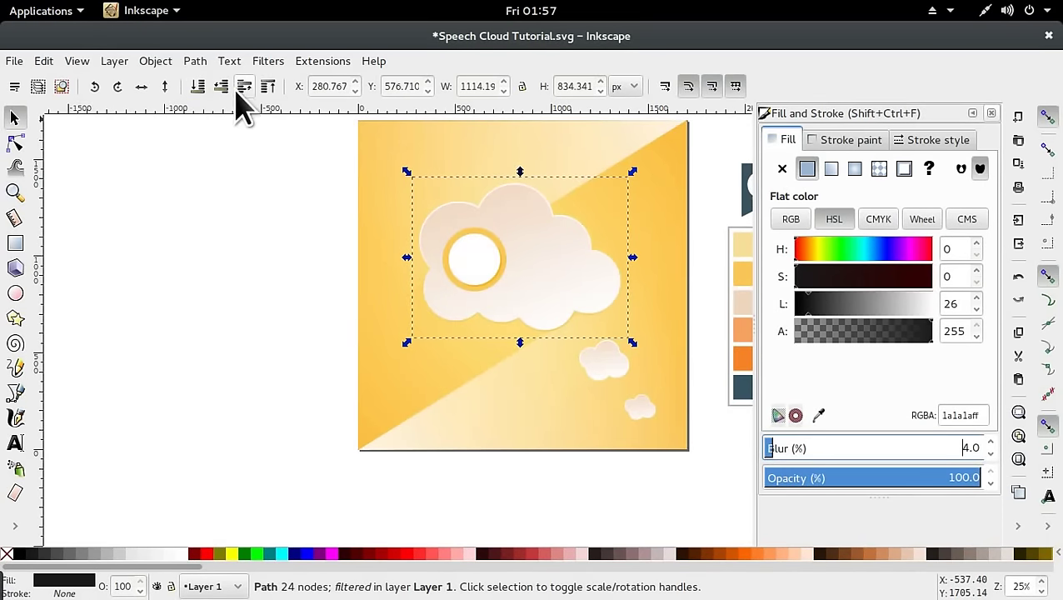
pyautogui.click(243, 87)
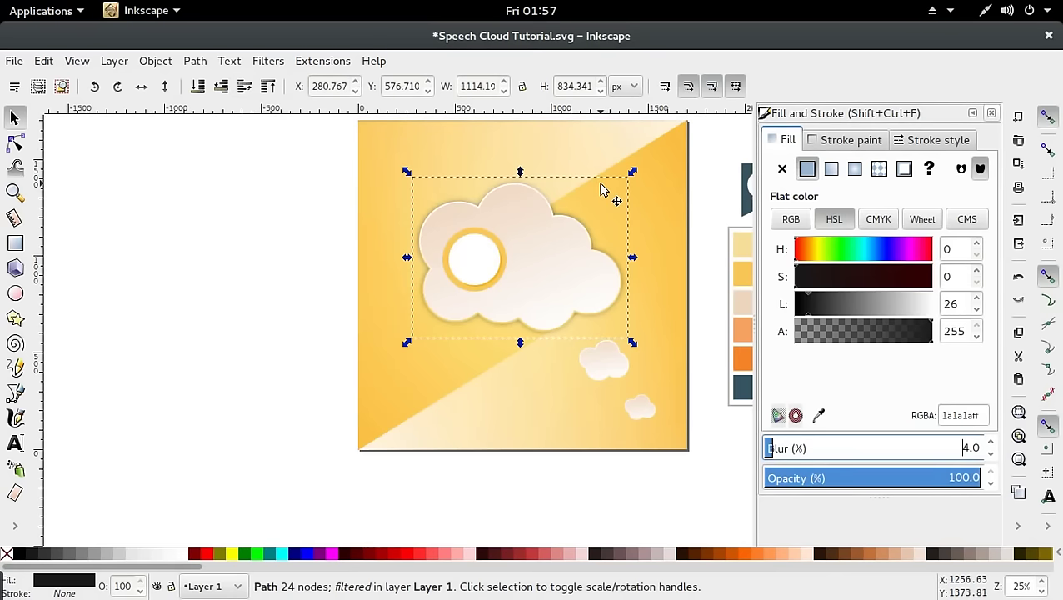
pyautogui.hotkey('alt', 'Down')
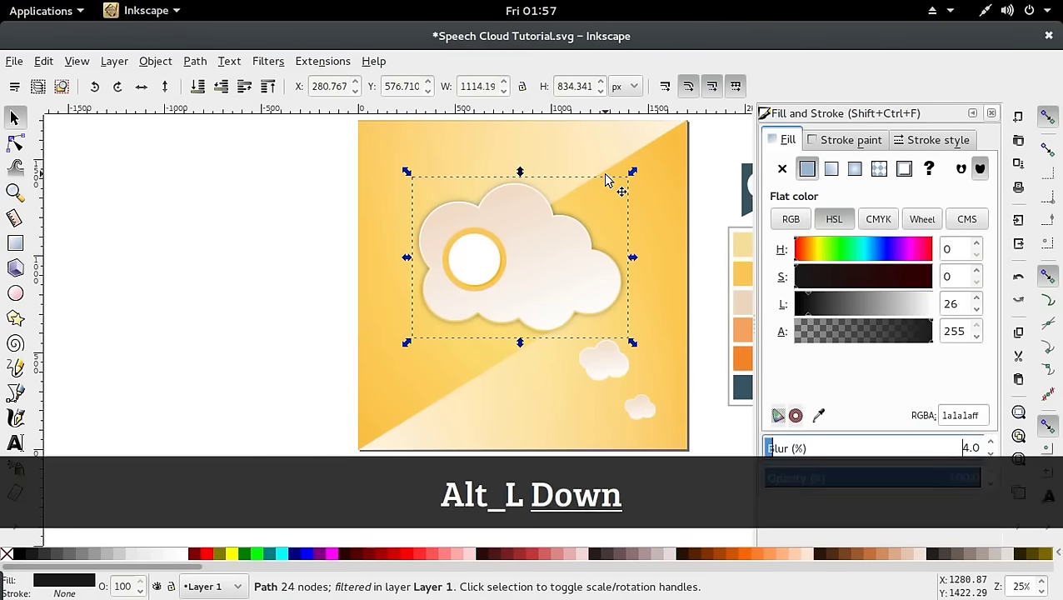
pyautogui.click(267, 83)
pyautogui.moveTo(472, 243); pyautogui.dragTo(483, 271)
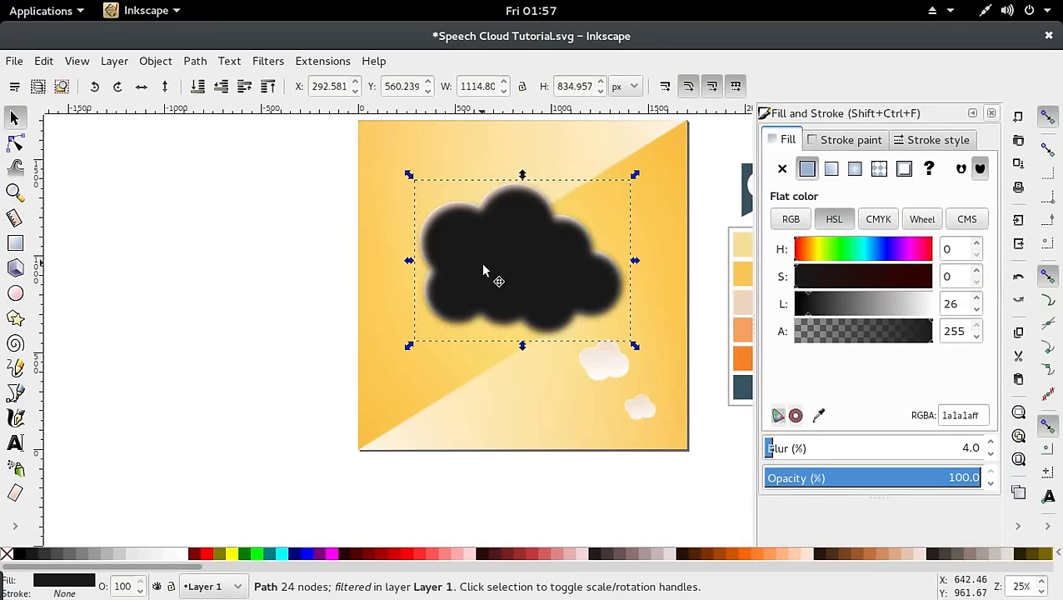
pyautogui.click(218, 88)
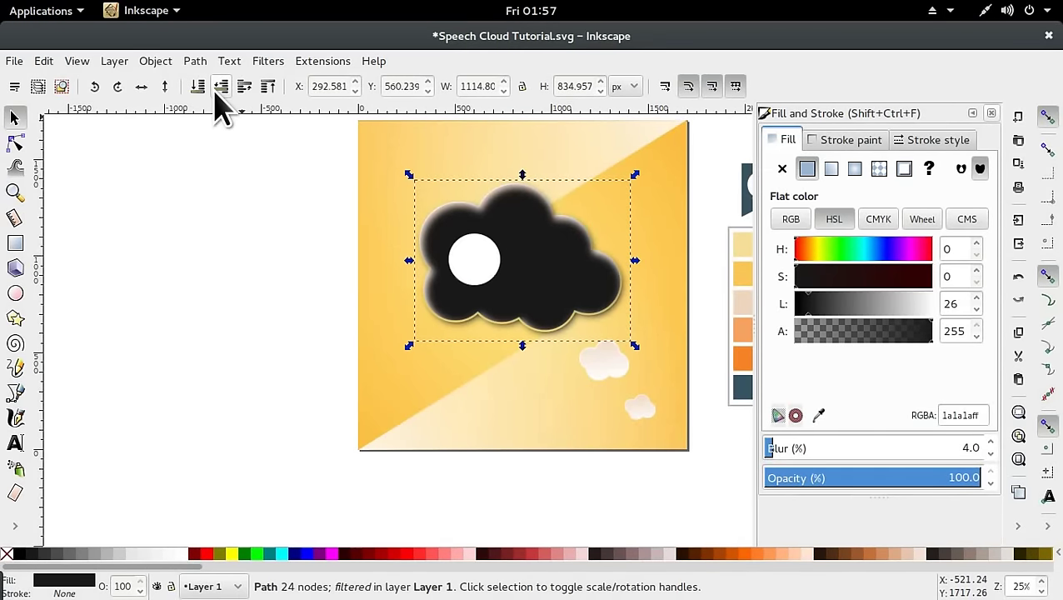
pyautogui.click(219, 89)
pyautogui.click(220, 90)
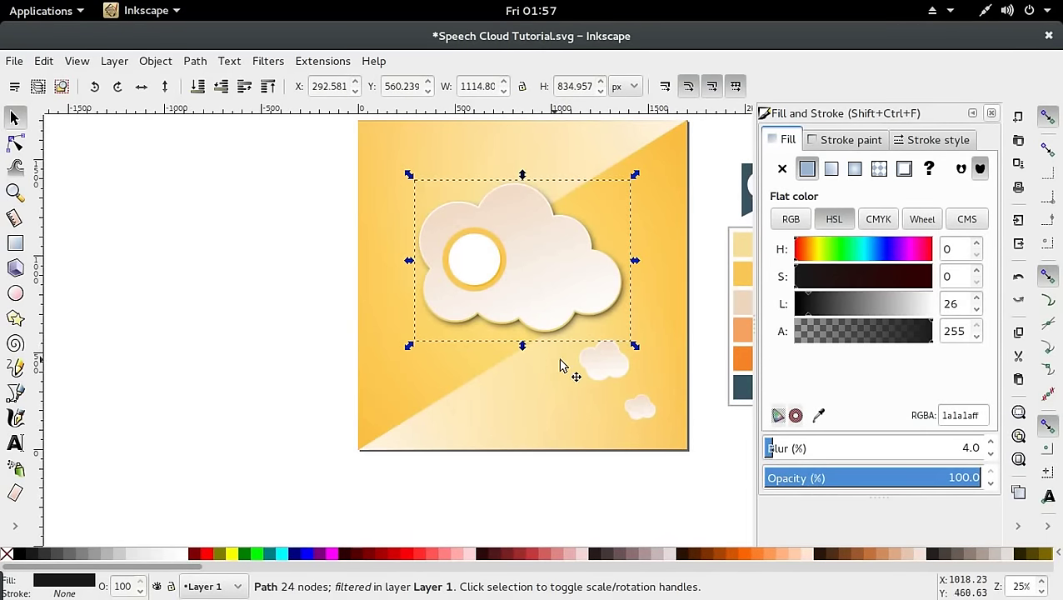
# Fade the shadow to 36.8% opacity and recolour it dark amber 6f4e02 from the orange ring
pyautogui.click(867, 478)
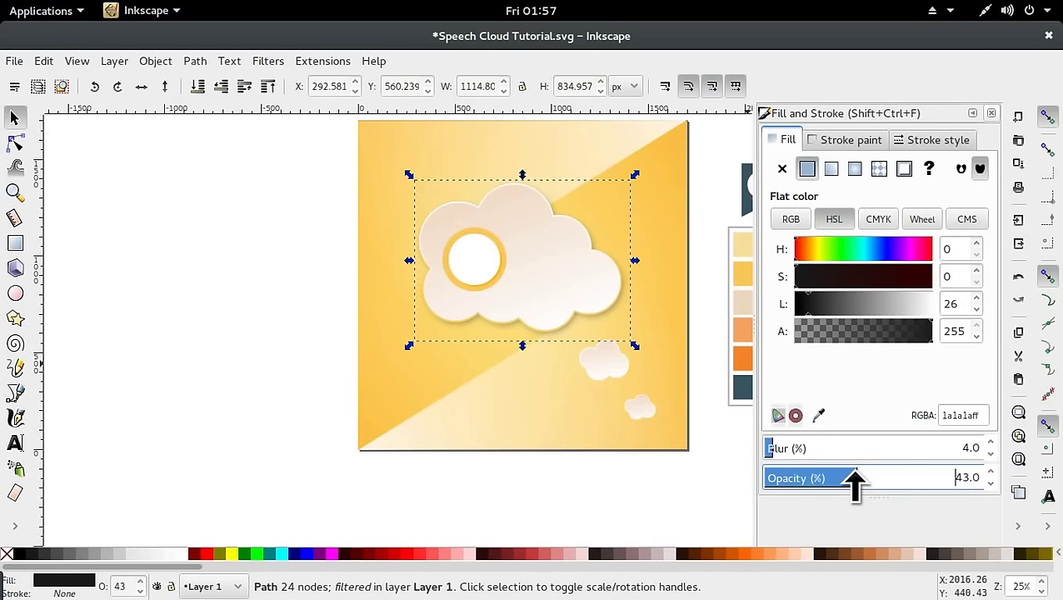
pyautogui.moveTo(852, 474); pyautogui.dragTo(831, 473)
pyautogui.press('d')
pyautogui.press('s')
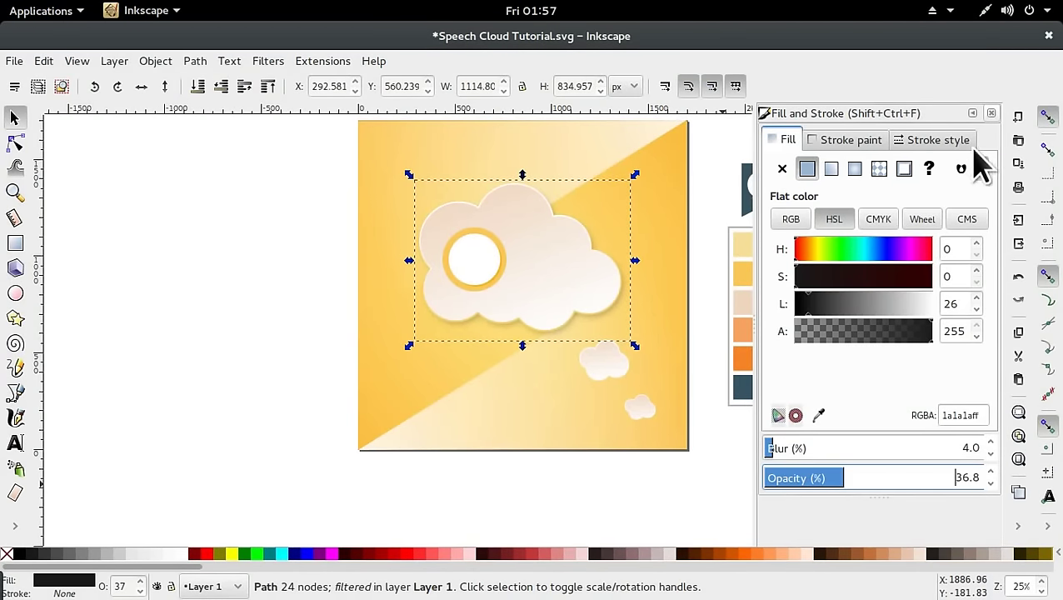
pyautogui.click(15, 526)
pyautogui.click(59, 528)
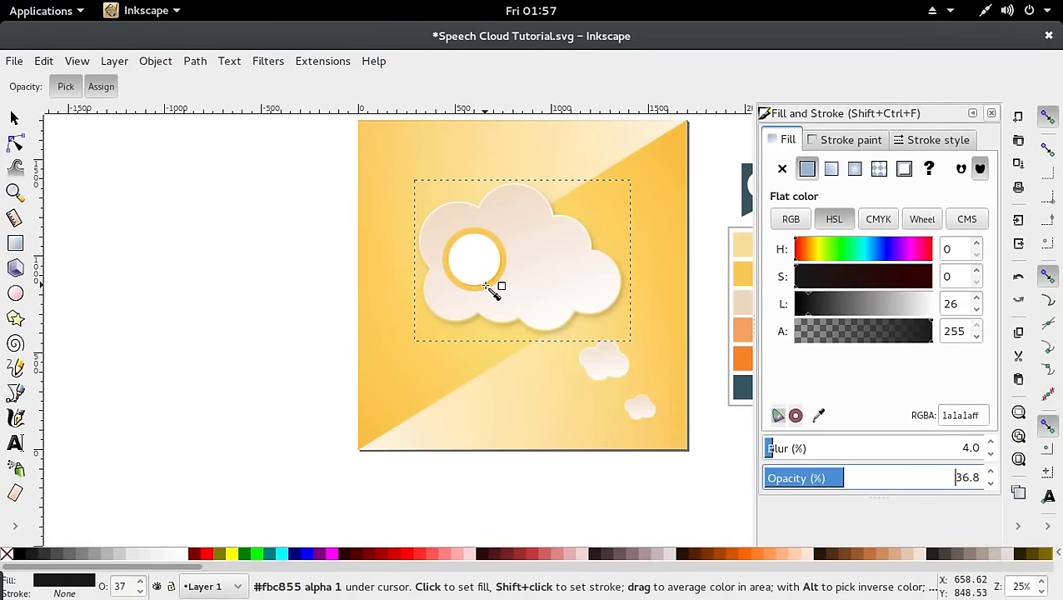
pyautogui.click(495, 286)
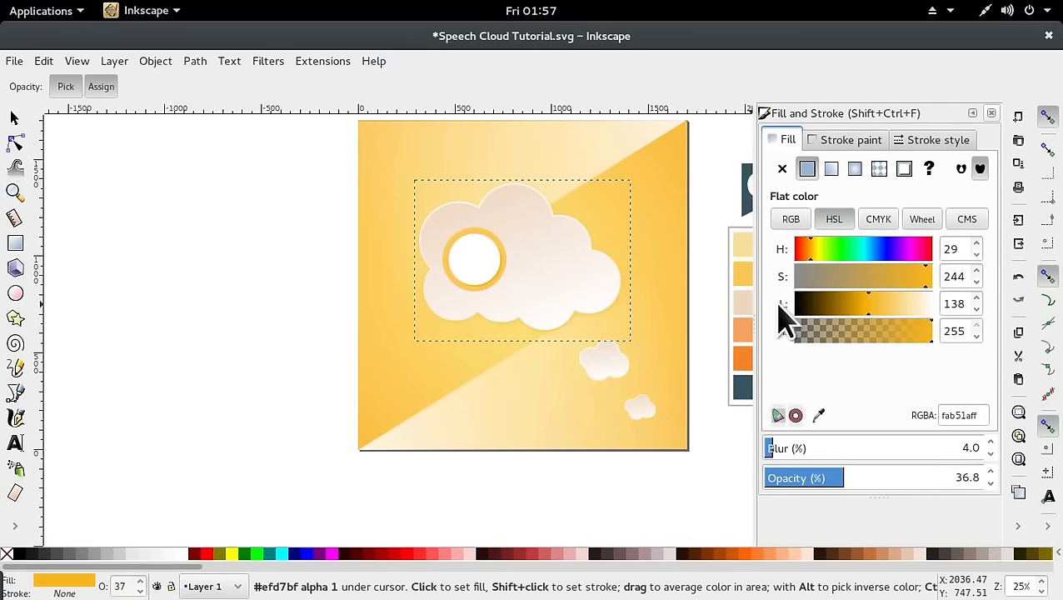
pyautogui.moveTo(795, 305); pyautogui.dragTo(821, 339)
pyautogui.press('s')
pyautogui.click(250, 241)
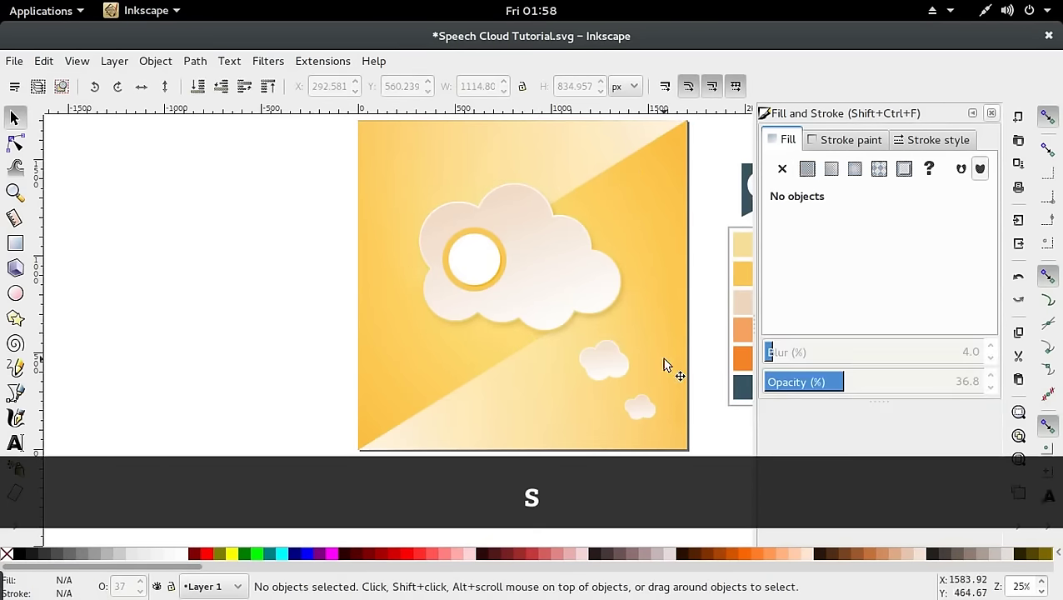
pyautogui.keyDown('ctrl'); pyautogui.scroll(-1, 617, 334); pyautogui.keyUp('ctrl')
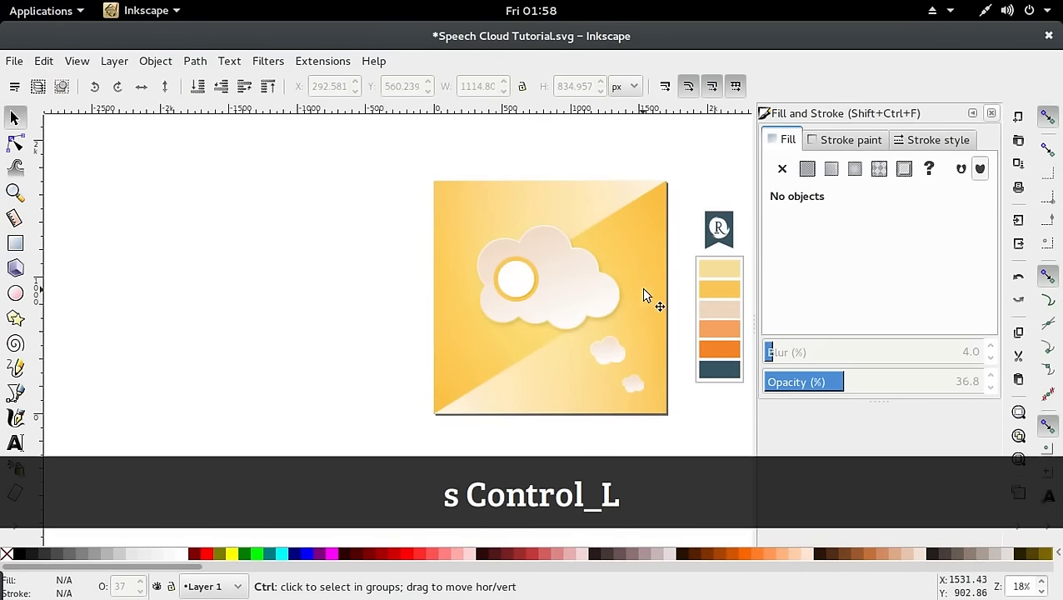
pyautogui.hscroll(2, 654, 317)
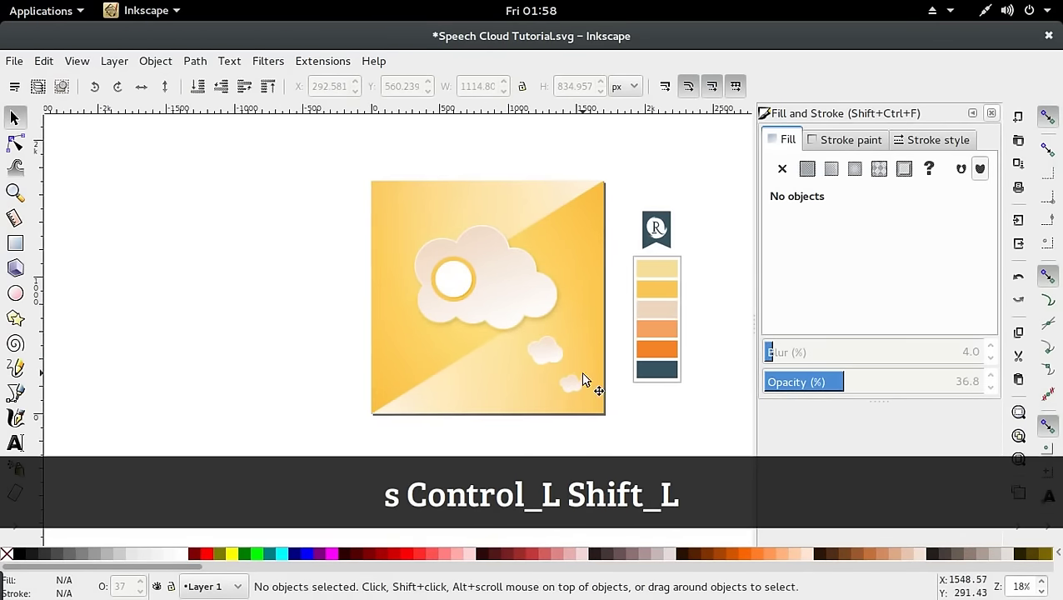
pyautogui.keyDown('ctrl'); pyautogui.scroll(2, 547, 382); pyautogui.keyUp('ctrl')
pyautogui.click(554, 308)
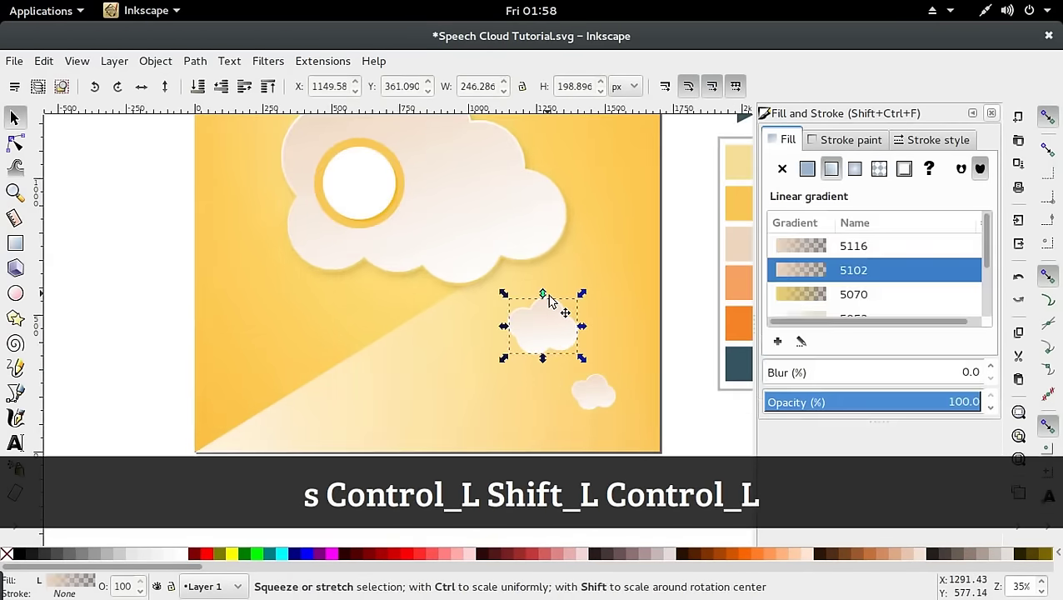
pyautogui.keyDown('ctrl'); pyautogui.click(566, 306); pyautogui.keyUp('ctrl')
pyautogui.hotkey('ctrl', 'd')
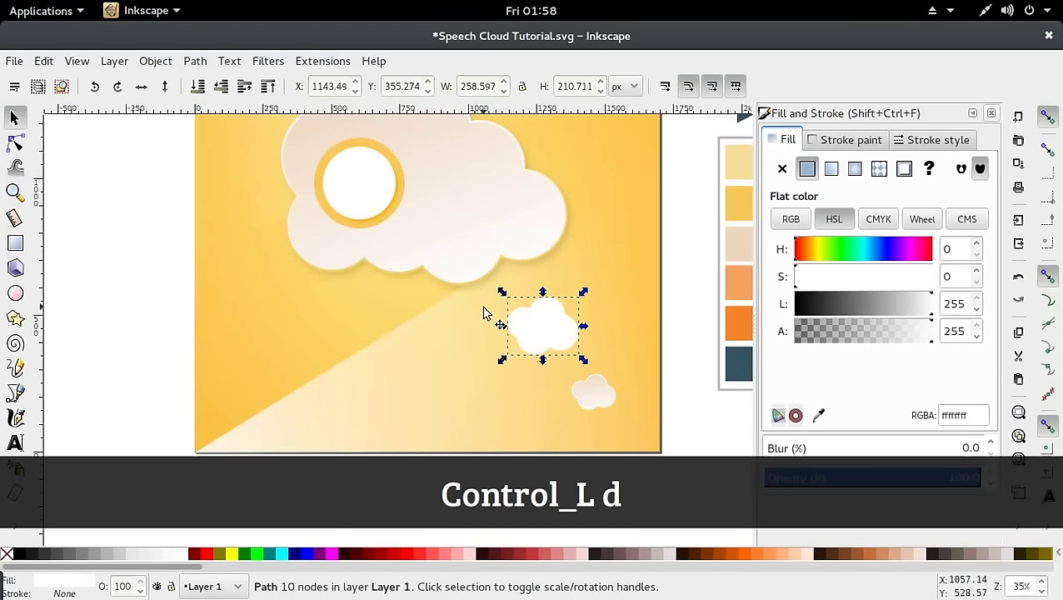
pyautogui.press('d')
pyautogui.click(741, 205)
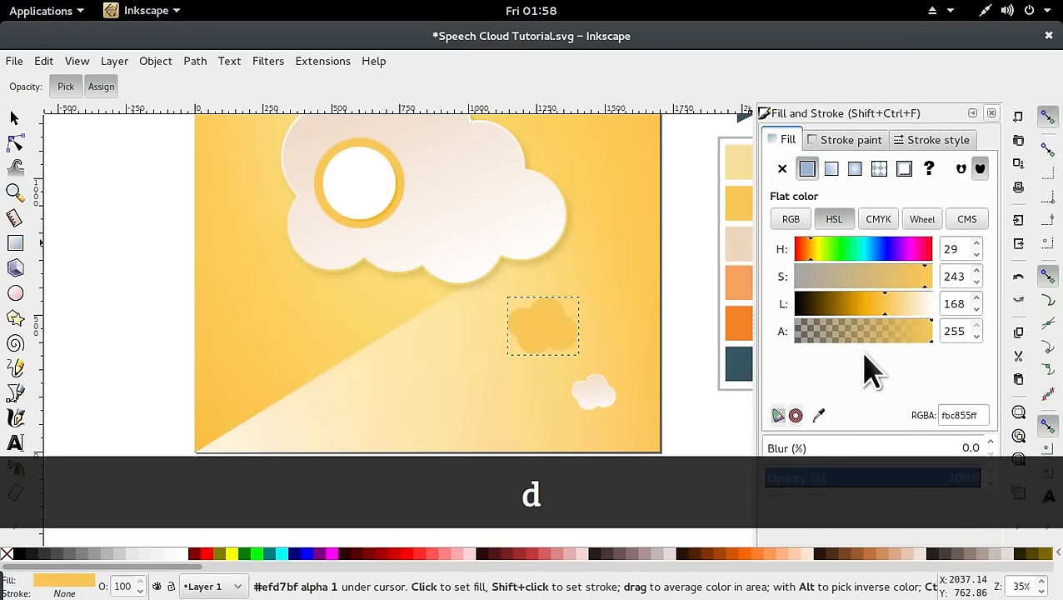
pyautogui.moveTo(870, 303); pyautogui.dragTo(847, 307)
pyautogui.press('d')
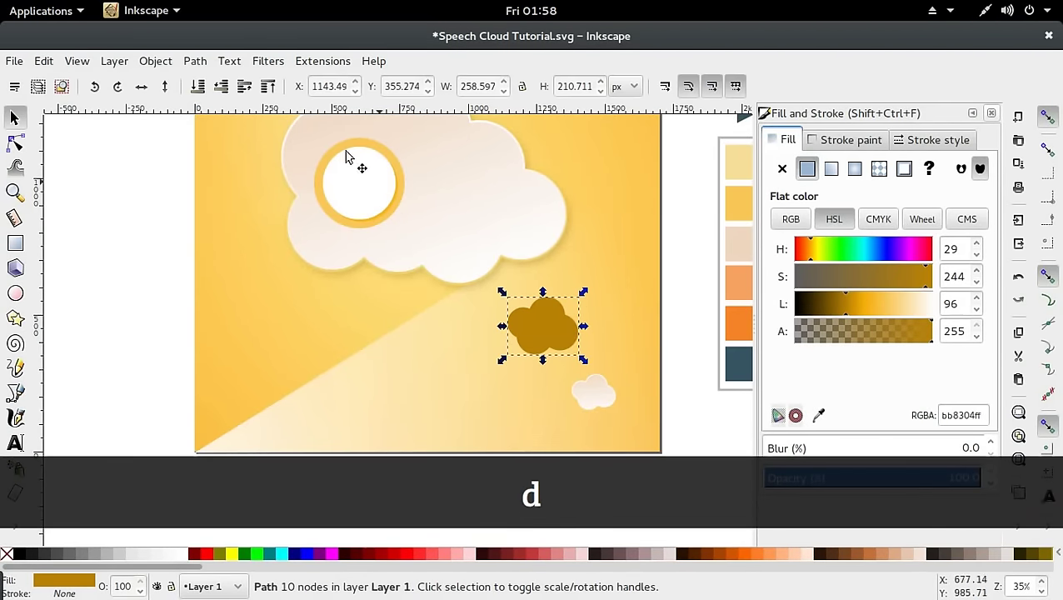
pyautogui.moveTo(524, 332)
pyautogui.mouseDown()
pyautogui.moveTo(545, 343)
pyautogui.moveTo(548, 316)
pyautogui.mouseUp()
pyautogui.scroll(2, 534, 309)
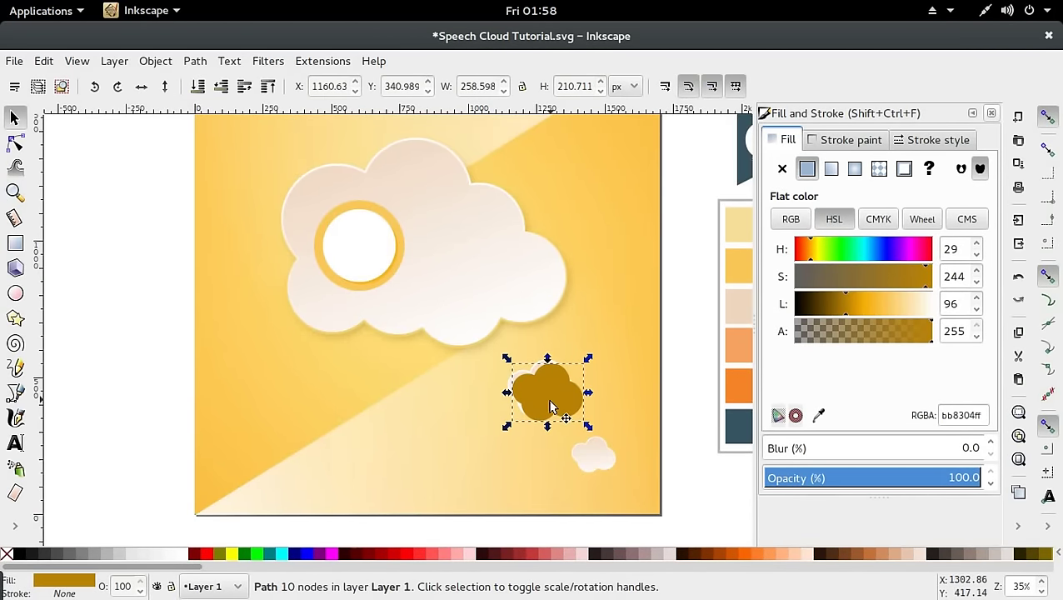
pyautogui.moveTo(541, 408); pyautogui.dragTo(542, 409)
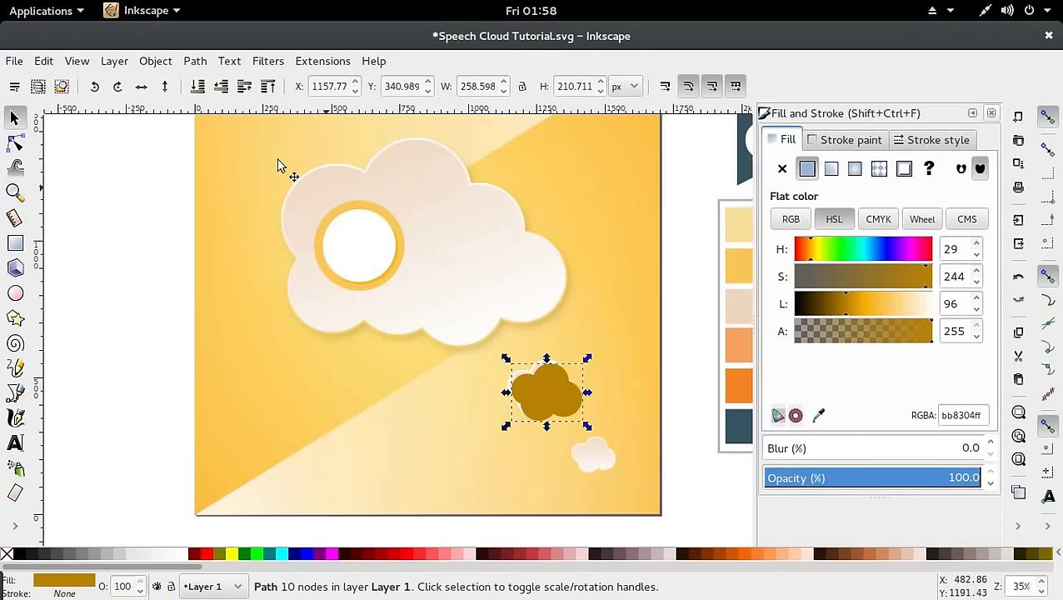
pyautogui.click(218, 88)
pyautogui.hotkey('ctrl', 'd')
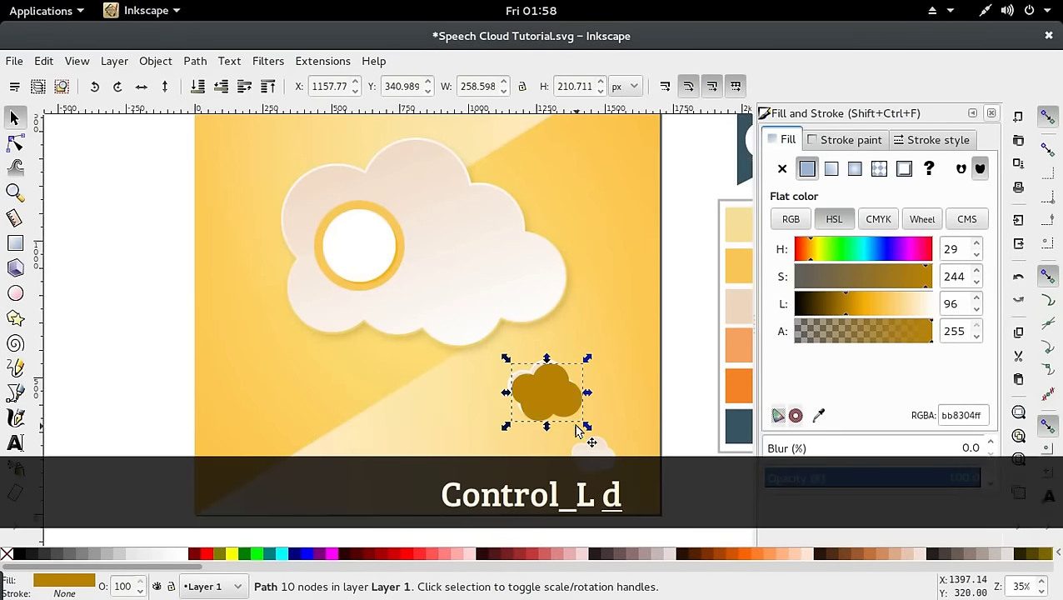
pyautogui.moveTo(575, 426); pyautogui.dragTo(636, 495)
pyautogui.scroll(-4, 626, 463)
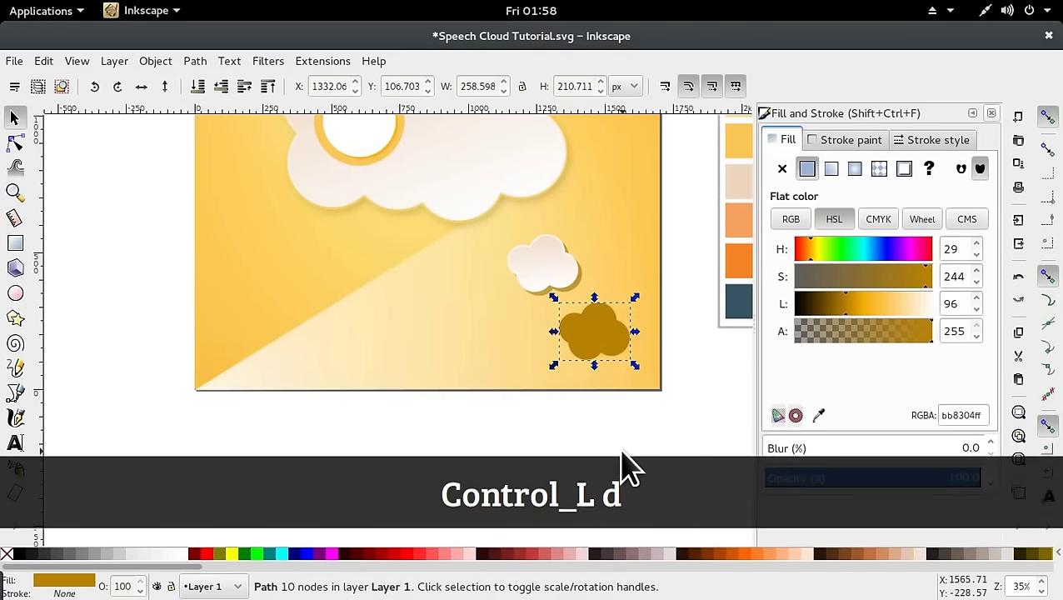
pyautogui.moveTo(637, 367)
pyautogui.mouseDown()
pyautogui.moveTo(627, 398)
pyautogui.moveTo(627, 381)
pyautogui.mouseUp()
pyautogui.moveTo(604, 343); pyautogui.dragTo(616, 354)
pyautogui.click(223, 90)
pyautogui.click(222, 90)
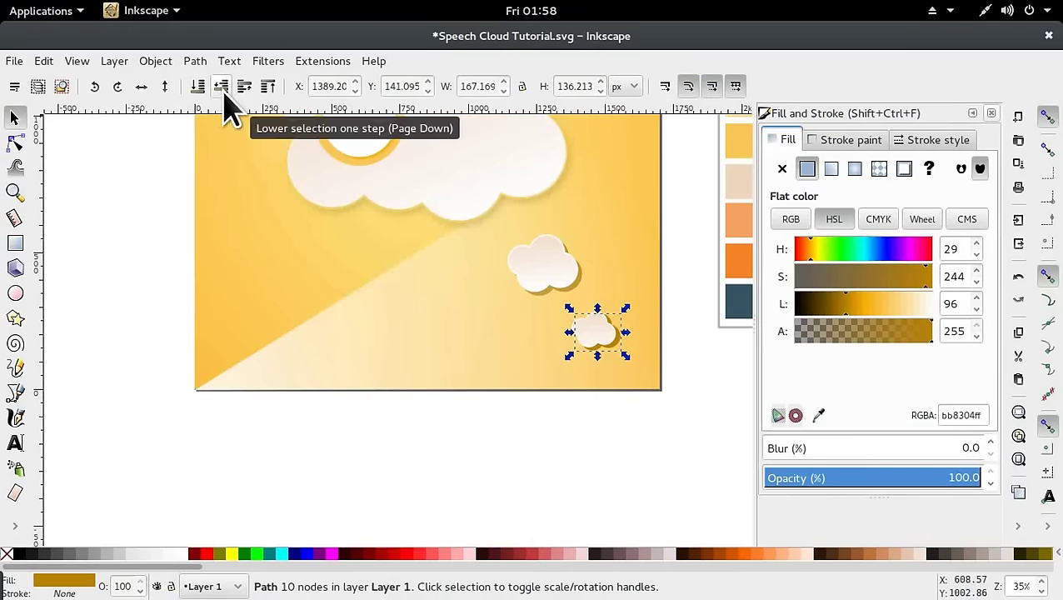
pyautogui.keyDown('shift'); pyautogui.click(581, 298); pyautogui.keyUp('shift')
pyautogui.keyDown('shift'); pyautogui.click(579, 283); pyautogui.keyUp('shift')
pyautogui.keyDown('shift'); pyautogui.click(578, 283); pyautogui.keyUp('shift')
pyautogui.click(675, 347)
pyautogui.keyDown('shift'); pyautogui.click(607, 313); pyautogui.keyUp('shift')
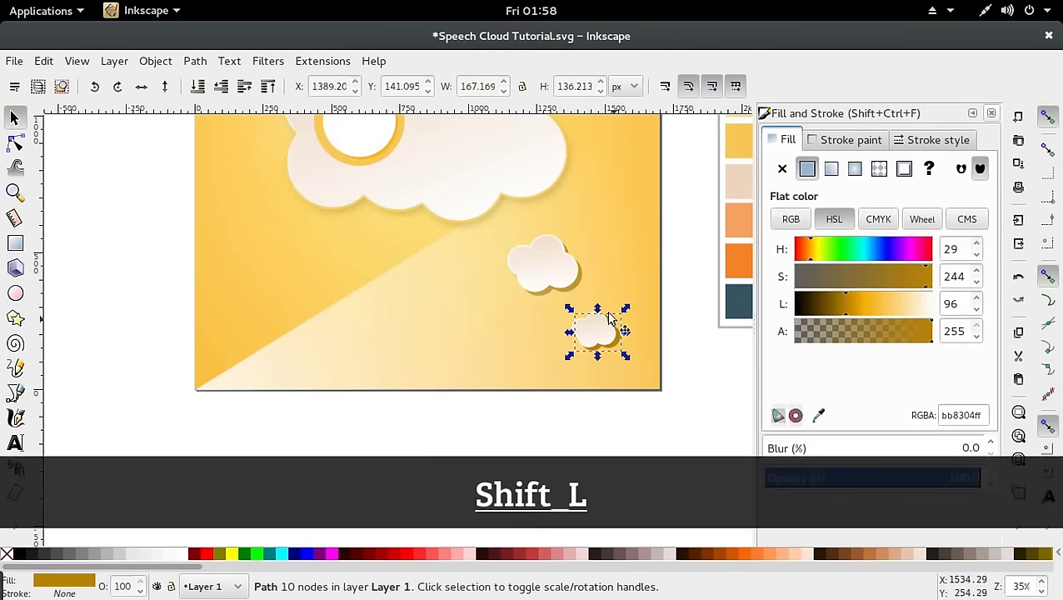
pyautogui.keyDown('shift'); pyautogui.click(583, 288); pyautogui.keyUp('shift')
pyautogui.keyDown('shift'); pyautogui.click(583, 287); pyautogui.keyUp('shift')
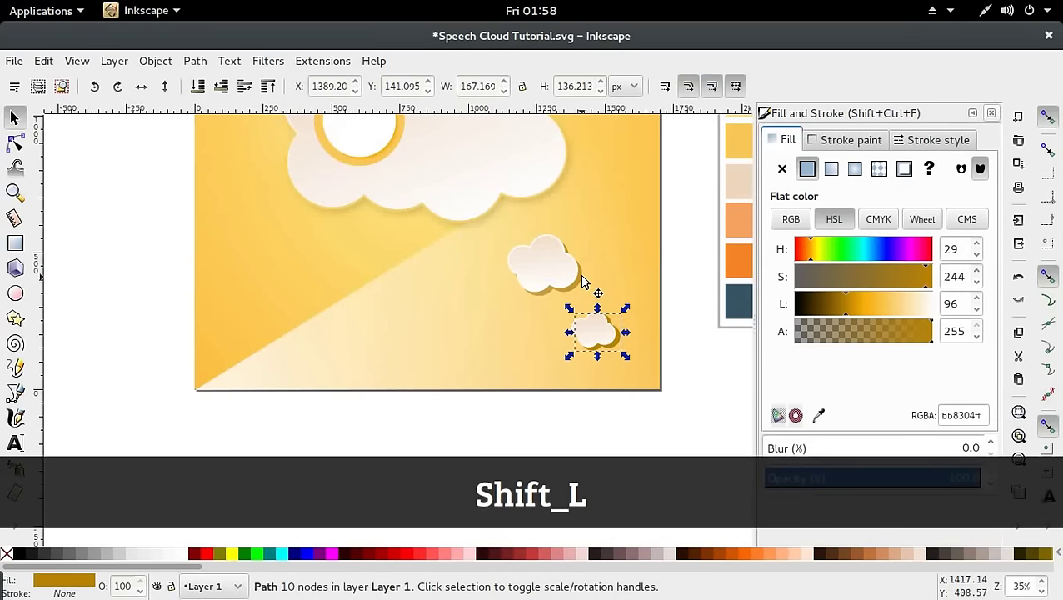
pyautogui.keyDown('shift'); pyautogui.click(583, 283); pyautogui.keyUp('shift')
pyautogui.keyDown('shift'); pyautogui.click(583, 283); pyautogui.keyUp('shift')
pyautogui.press('Escape')
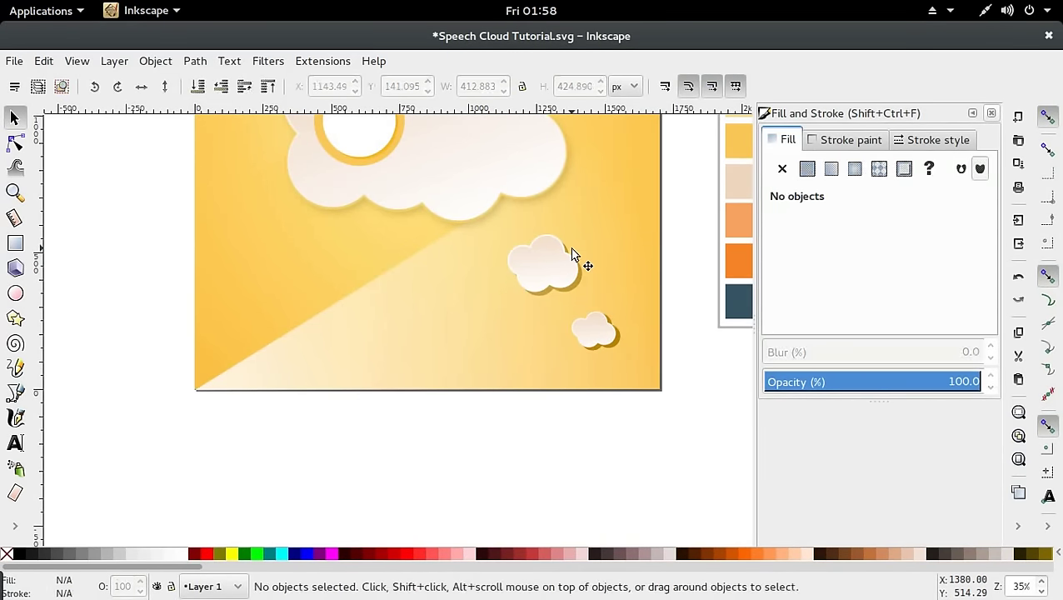
# Select the medium and small clouds and blur them to 3.6
pyautogui.click(583, 241)
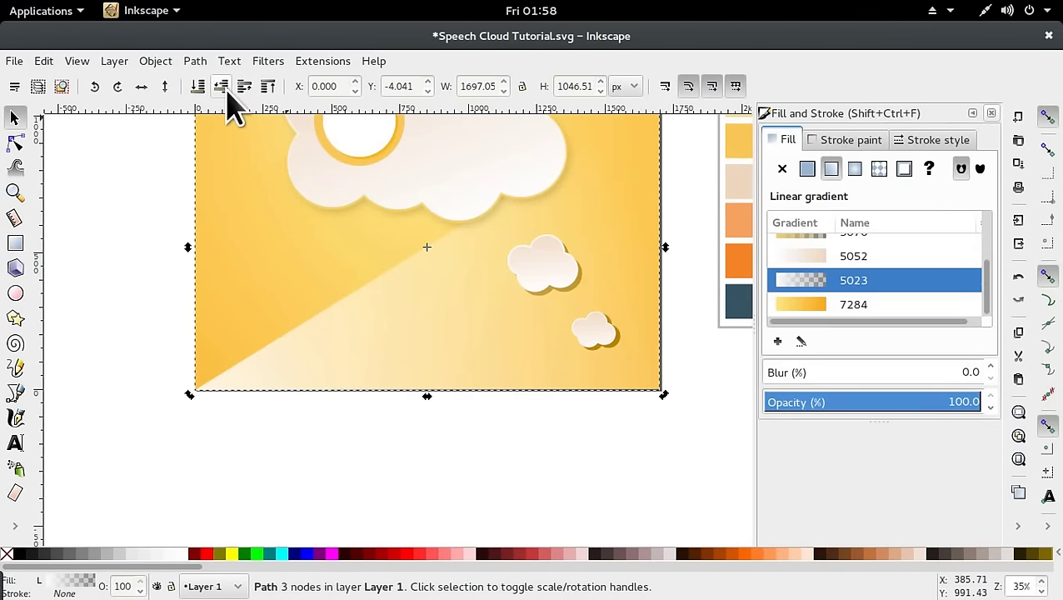
pyautogui.click(582, 292)
pyautogui.press('shift')
pyautogui.keyDown('shift'); pyautogui.click(623, 345); pyautogui.keyUp('shift')
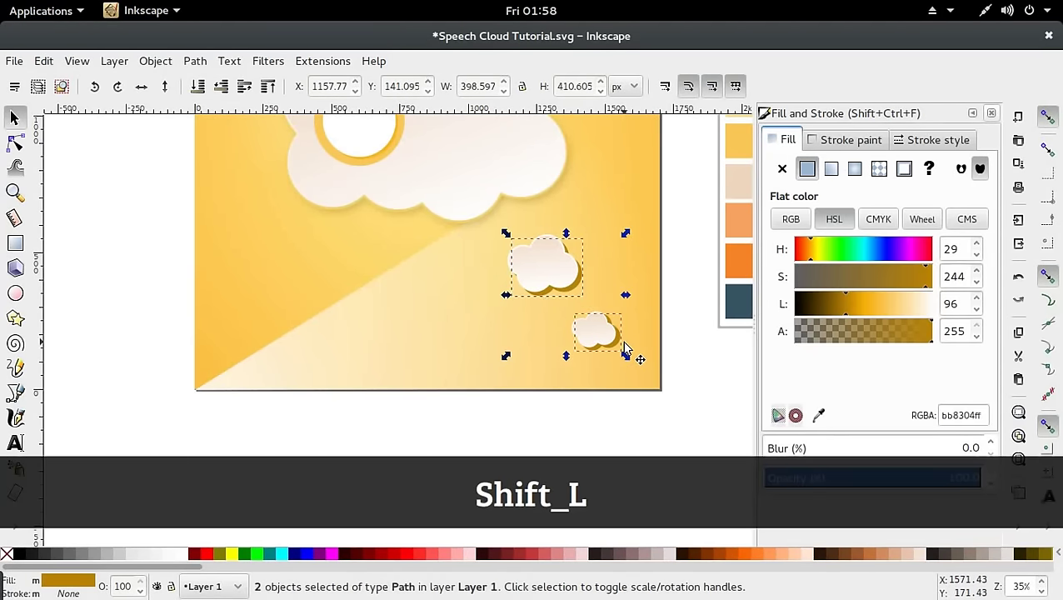
pyautogui.click(771, 451)
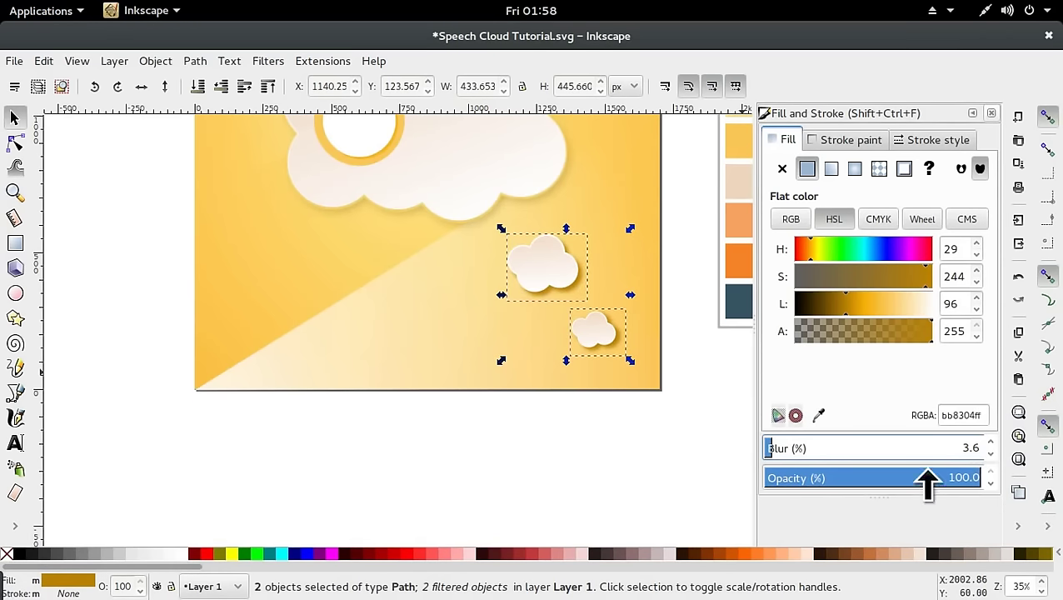
pyautogui.scroll(1, 712, 361)
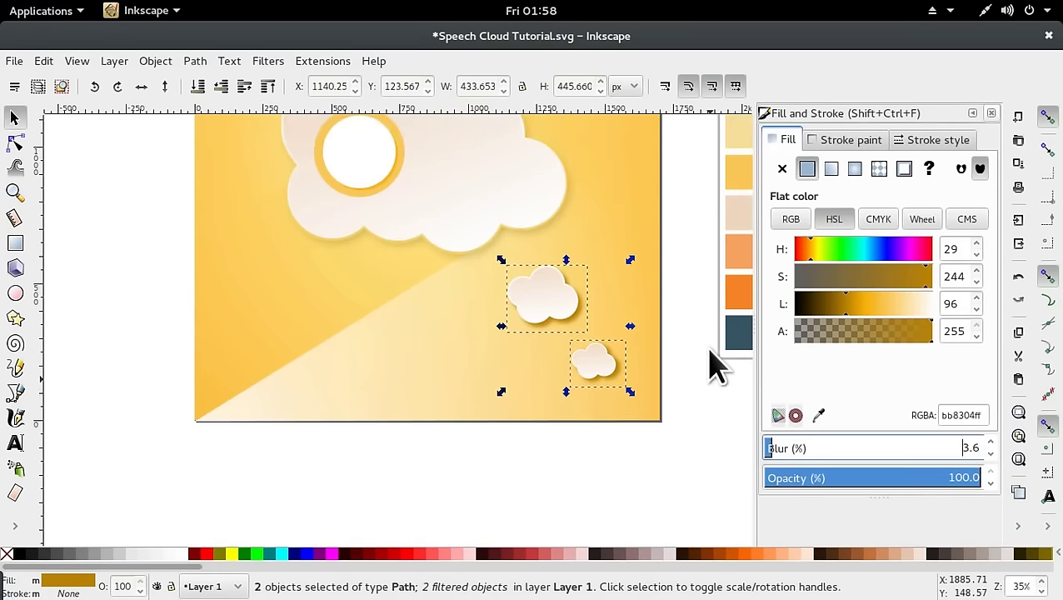
# Set both small clouds to about 37% opacity
pyautogui.click(543, 242)
pyautogui.click(543, 239)
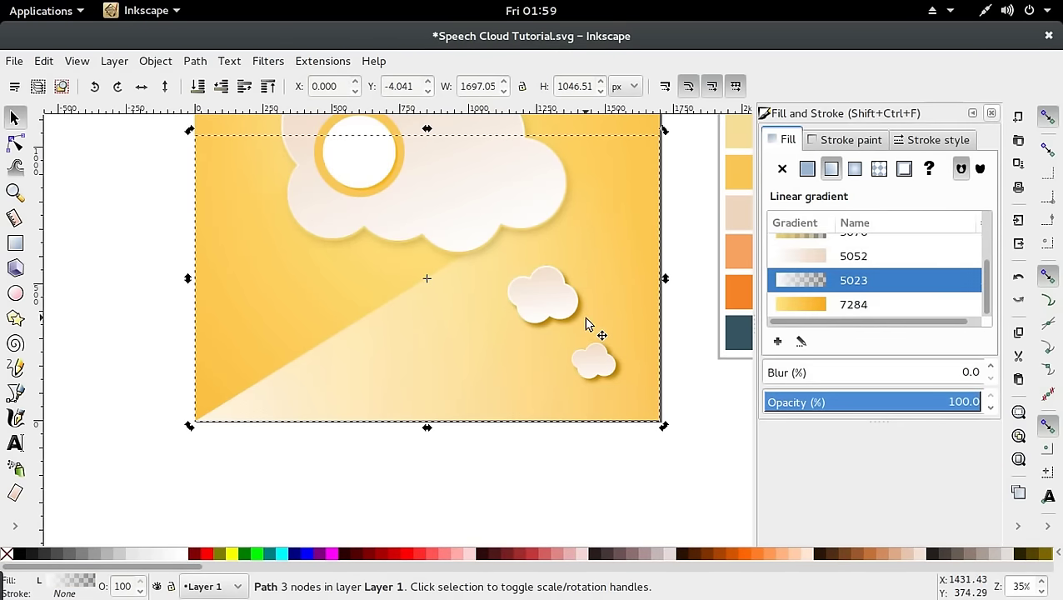
pyautogui.click(581, 324)
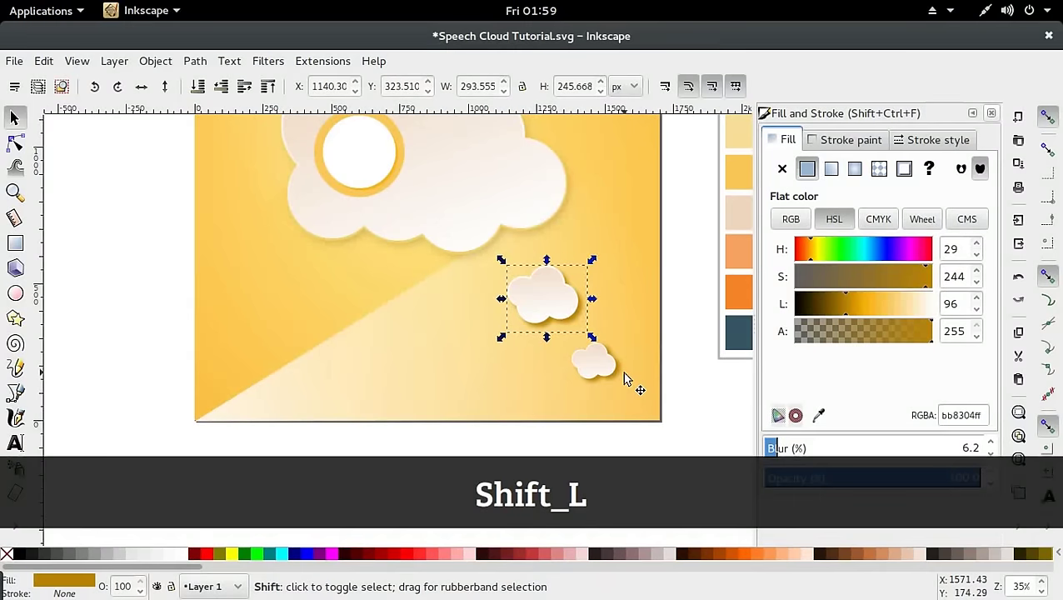
pyautogui.keyDown('shift'); pyautogui.click(625, 377); pyautogui.keyUp('shift')
pyautogui.moveTo(873, 480); pyautogui.dragTo(843, 480)
pyautogui.click(625, 473)
# Box-select all the cloud artwork and shift it slightly up within the square
pyautogui.scroll(-1, 534, 200)
pyautogui.scroll(3, 538, 205)
pyautogui.scroll(-1, 538, 204)
pyautogui.moveTo(292, 175); pyautogui.dragTo(591, 409)
pyautogui.moveTo(568, 368); pyautogui.dragTo(561, 357)
pyautogui.press('Escape')
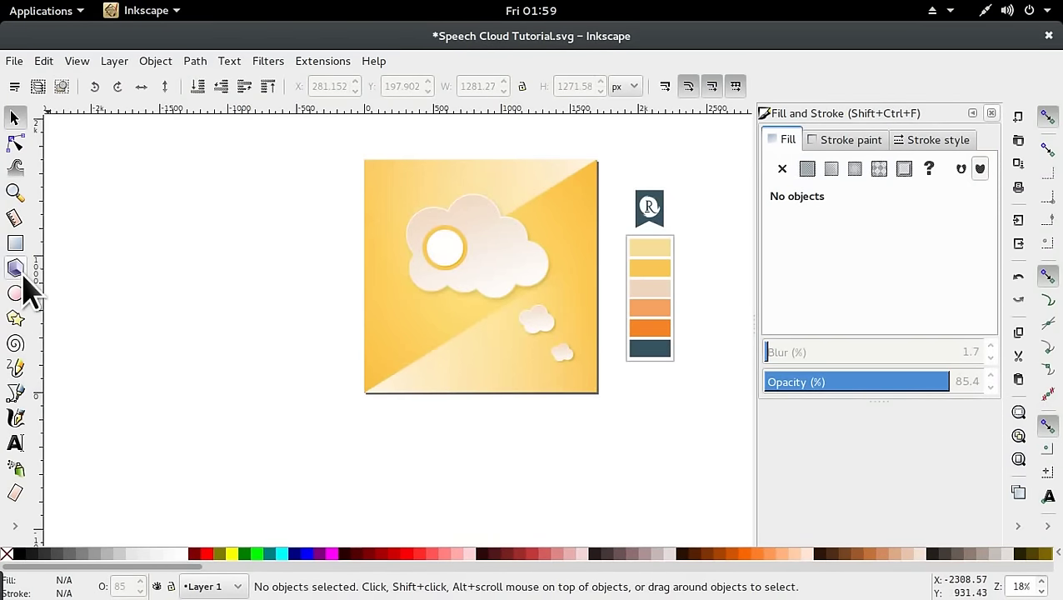
# Draw a rectangle band along the square's bottom edge and remove its outline
pyautogui.click(19, 244)
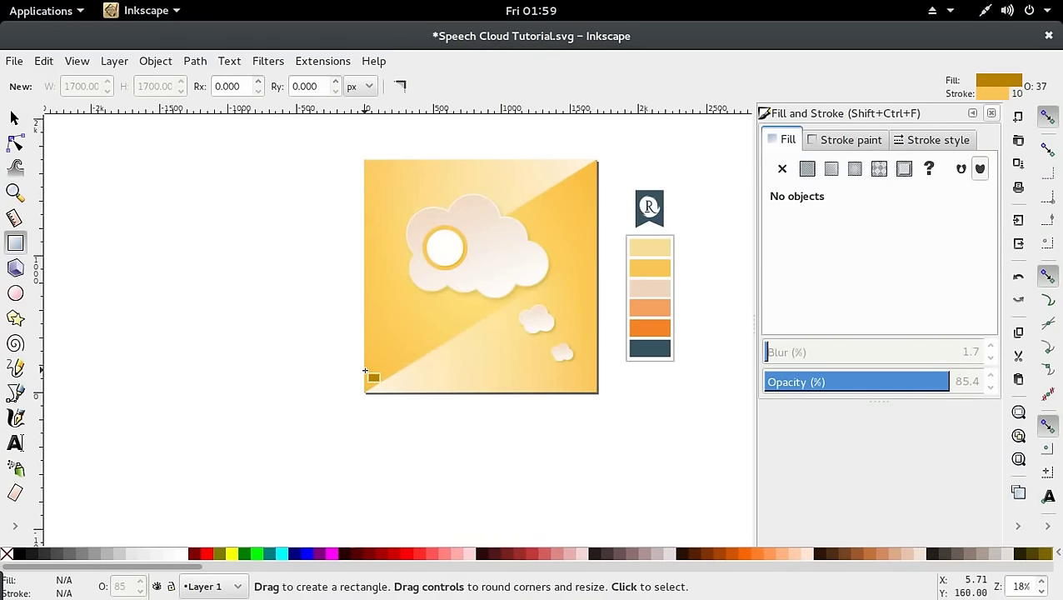
pyautogui.moveTo(364, 369); pyautogui.dragTo(603, 389)
pyautogui.press('s')
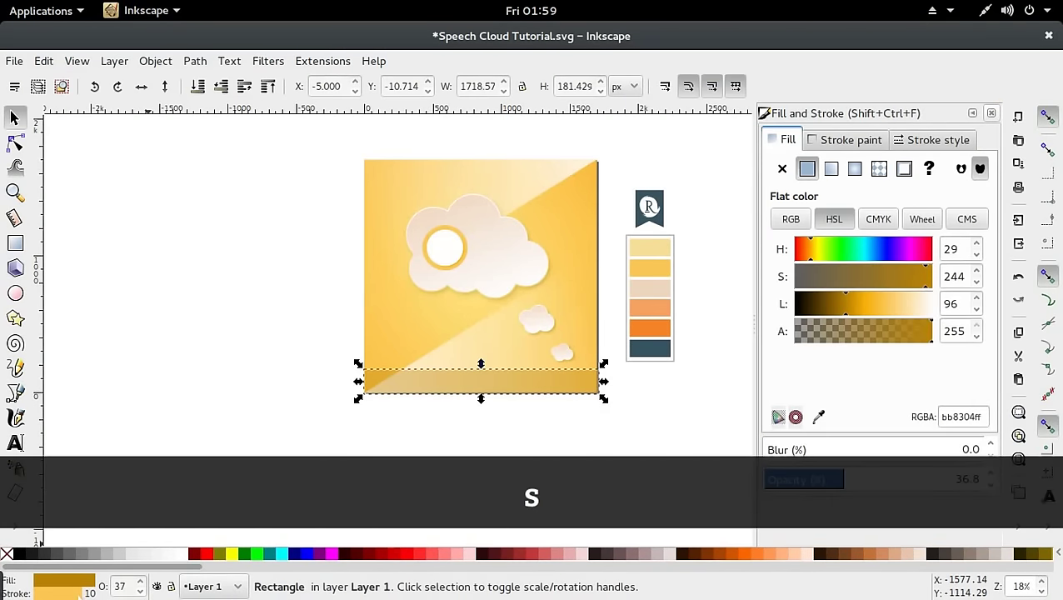
pyautogui.rightClick(80, 594)
pyautogui.click(125, 588)
# Fill the band with the dark blue 365462 swatch at 100% opacity
pyautogui.press('d')
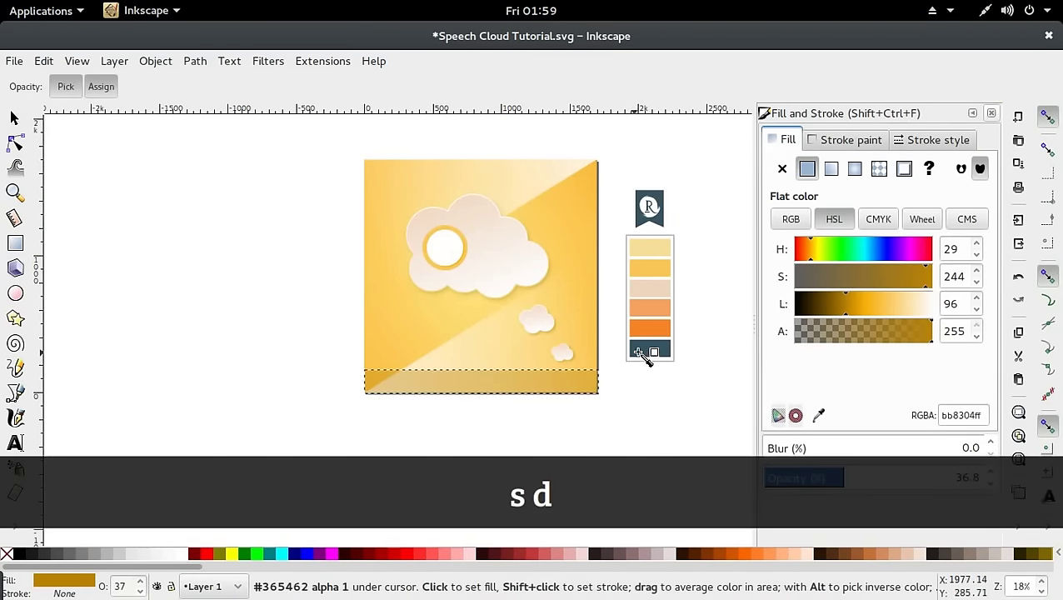
pyautogui.click(640, 351)
pyautogui.press('s')
pyautogui.moveTo(875, 481); pyautogui.dragTo(997, 484)
pyautogui.click(490, 422)
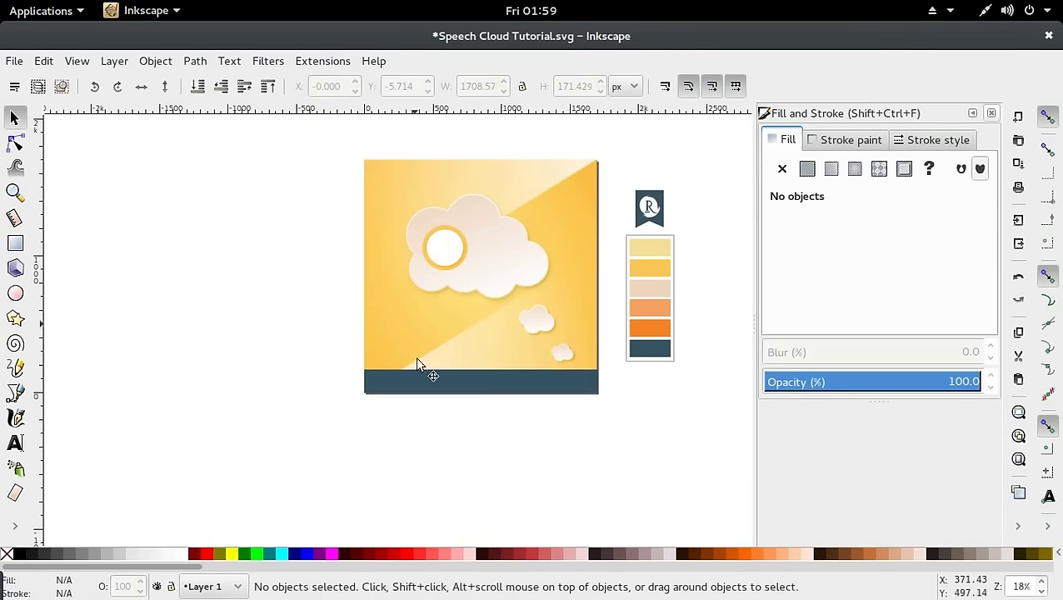
pyautogui.keyDown('ctrl'); pyautogui.scroll(1, 496, 223); pyautogui.keyUp('ctrl')
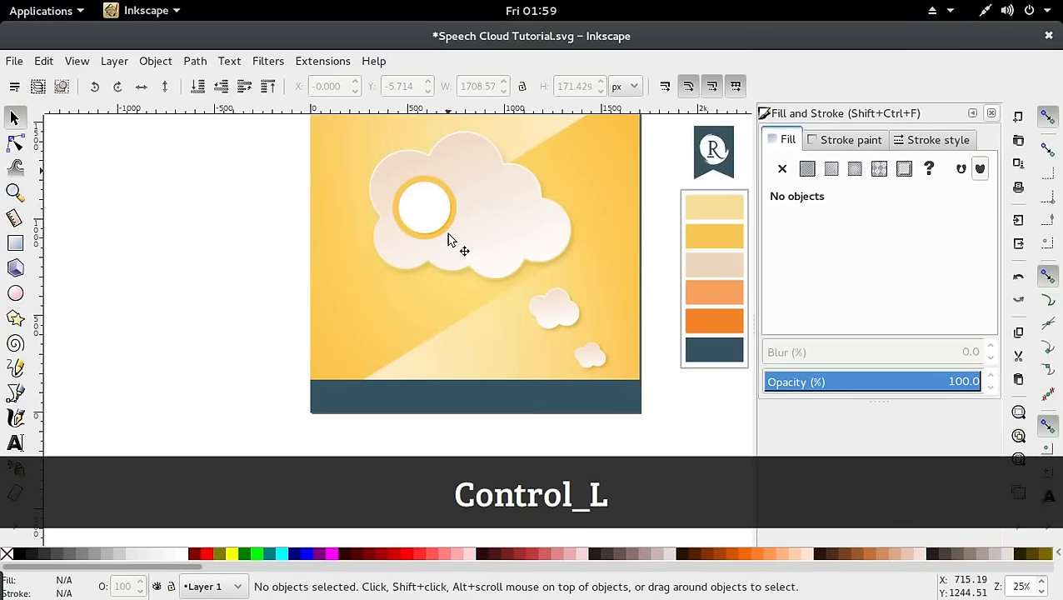
pyautogui.scroll(-2, 447, 240)
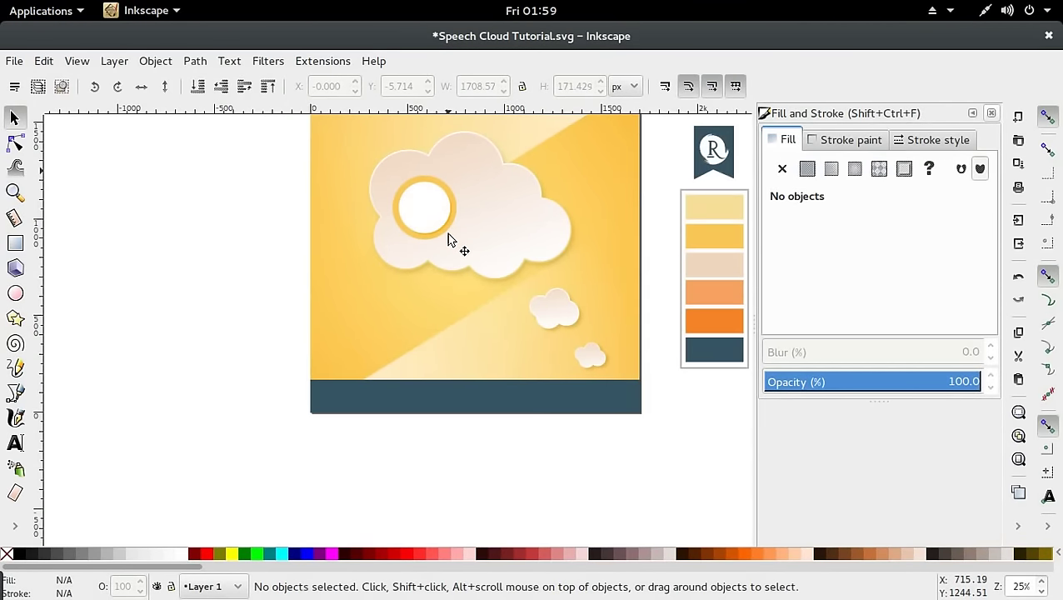
# Draw a triangle using the Star tool in Polygon mode with 3 corners
pyautogui.click(16, 318)
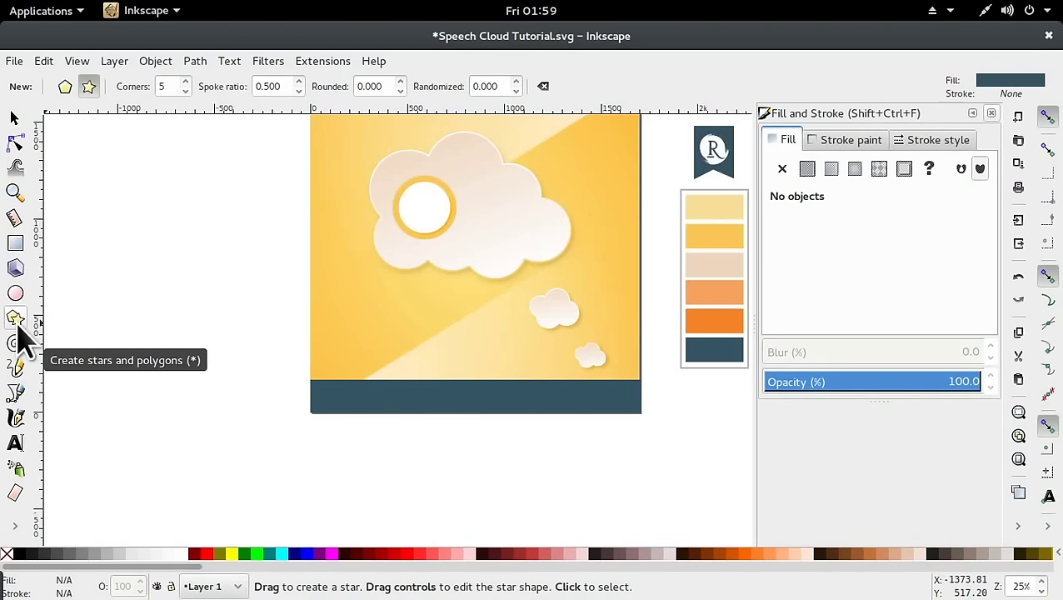
pyautogui.moveTo(145, 214); pyautogui.dragTo(165, 248)
pyautogui.click(78, 87)
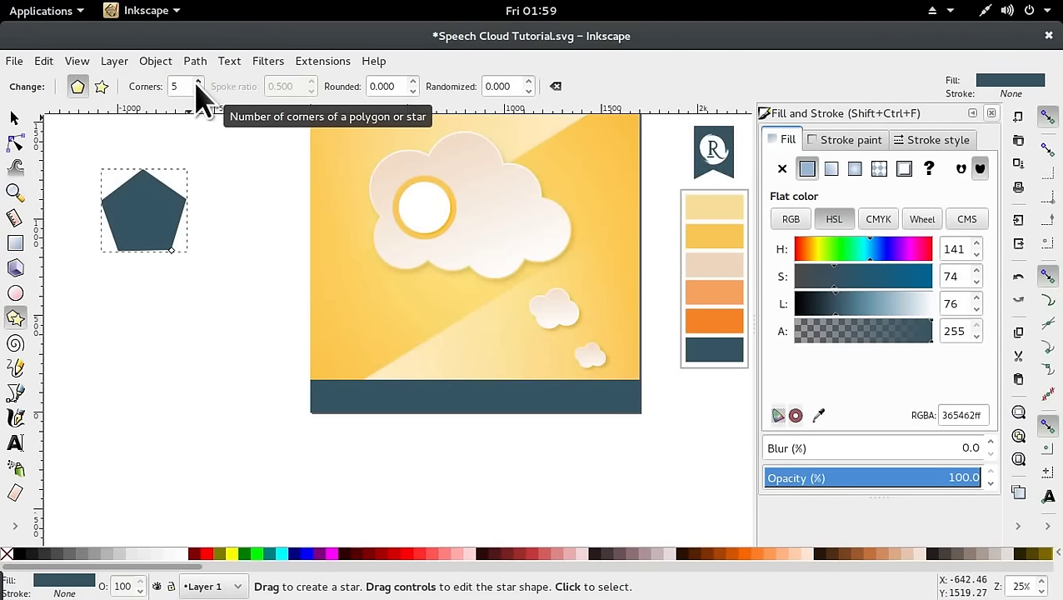
pyautogui.doubleClick(169, 87)
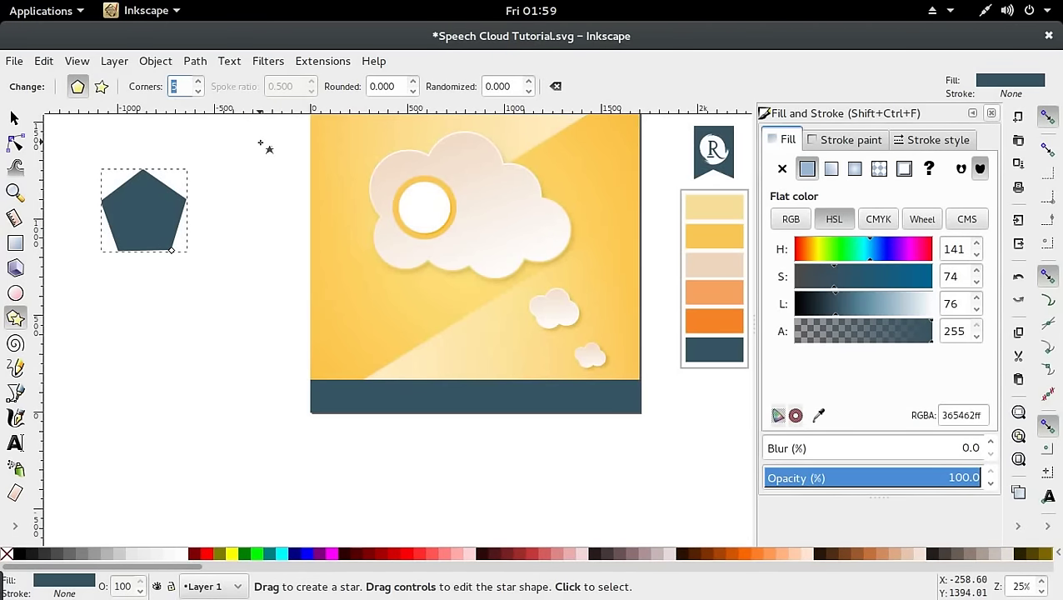
pyautogui.write('3')
pyautogui.press('Return')
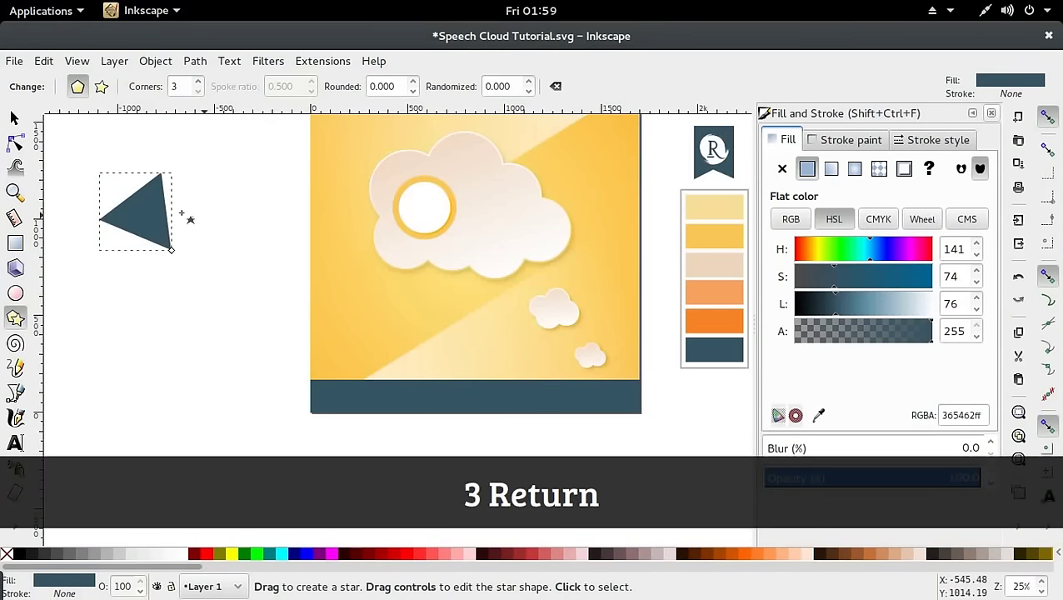
# Move the triangle onto the yellow square, shrink it, and fill it with the orange swatch
pyautogui.click(14, 118)
pyautogui.moveTo(165, 230); pyautogui.dragTo(348, 275)
pyautogui.moveTo(335, 238); pyautogui.dragTo(418, 344)
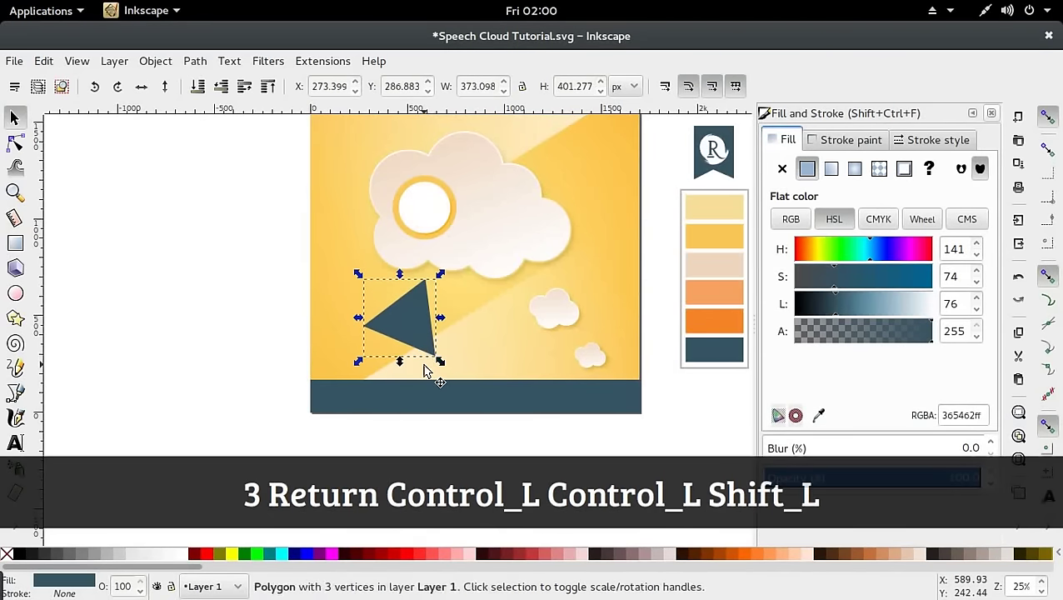
pyautogui.keyDown('shift'); pyautogui.click(425, 372); pyautogui.keyUp('shift')
pyautogui.click(219, 323)
pyautogui.click(434, 344)
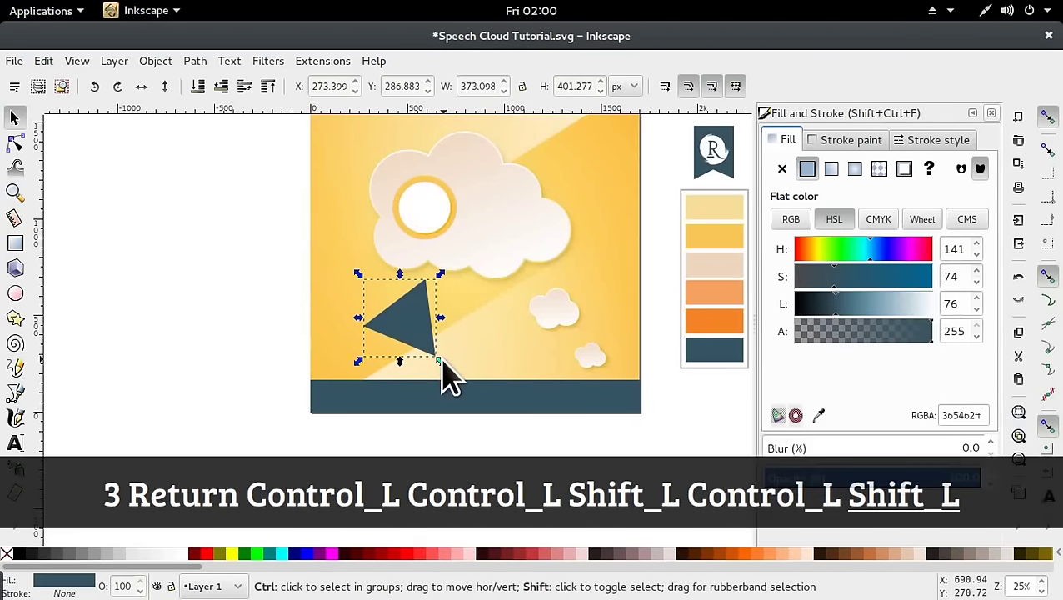
pyautogui.moveTo(444, 367); pyautogui.dragTo(606, 146)
pyautogui.press('d')
pyautogui.click(714, 320)
pyautogui.press('s')
# Duplicate the triangle, colour the copy dark blue, and place it at top right
pyautogui.hotkey('ctrl', 'd')
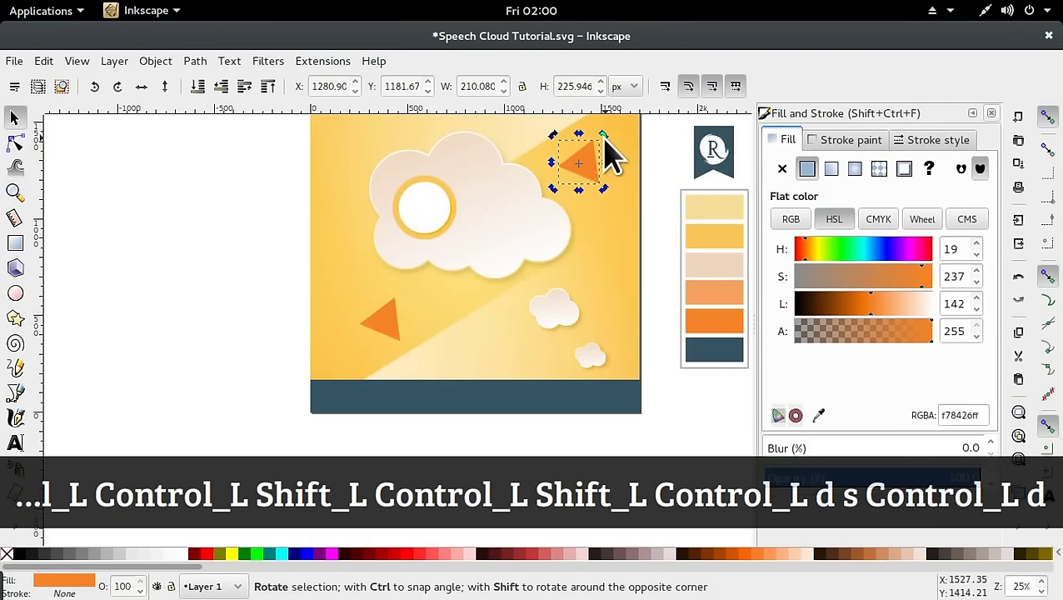
pyautogui.press('d')
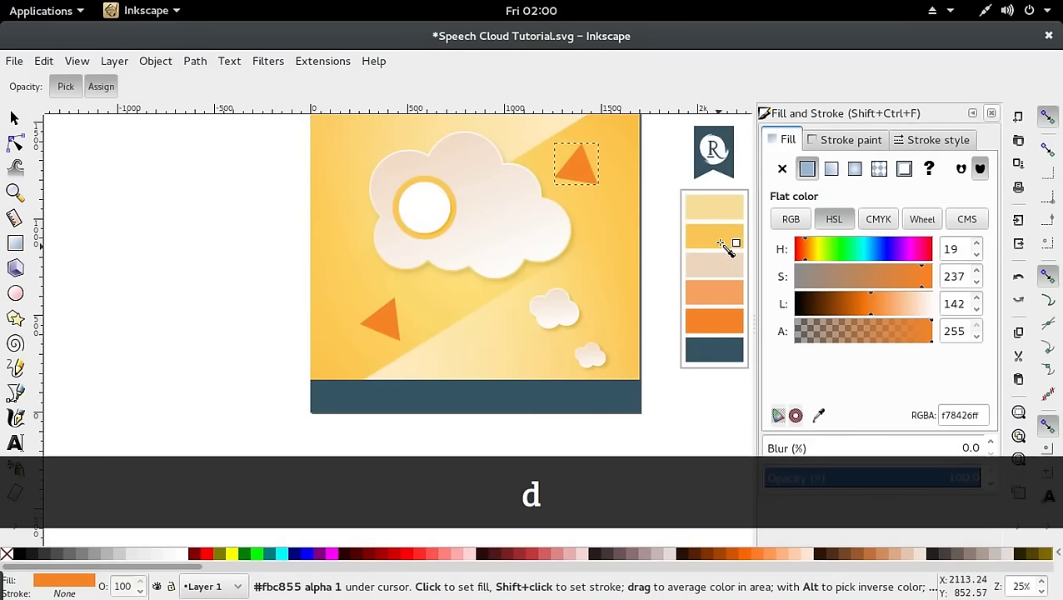
pyautogui.click(721, 236)
pyautogui.press('s')
pyautogui.press('d')
pyautogui.click(711, 348)
pyautogui.press('s')
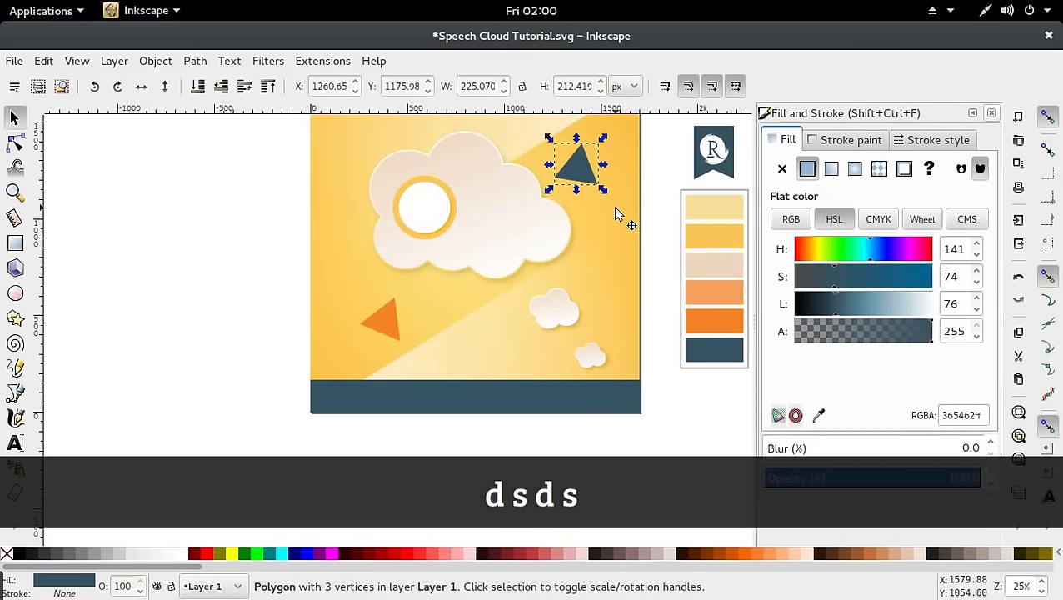
pyautogui.keyDown('ctrl'); pyautogui.scroll(-1, 618, 210); pyautogui.keyUp('ctrl')
pyautogui.moveTo(591, 174); pyautogui.dragTo(459, 164)
# Make a golden yellow copy, then a rotated copy about 90° lower down
pyautogui.hotkey('ctrl', 'd')
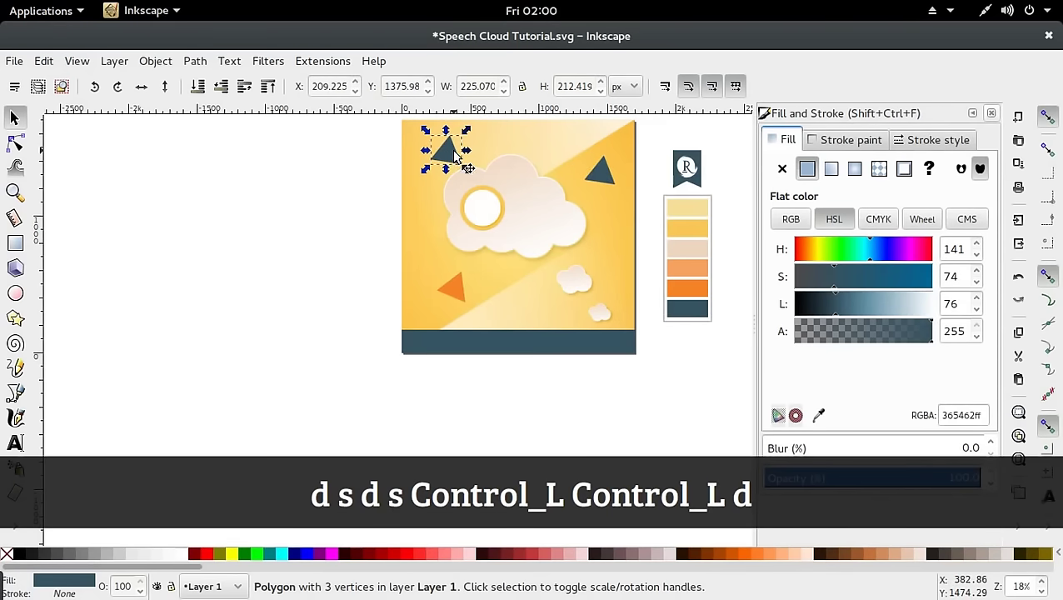
pyautogui.press('d')
pyautogui.click(699, 220)
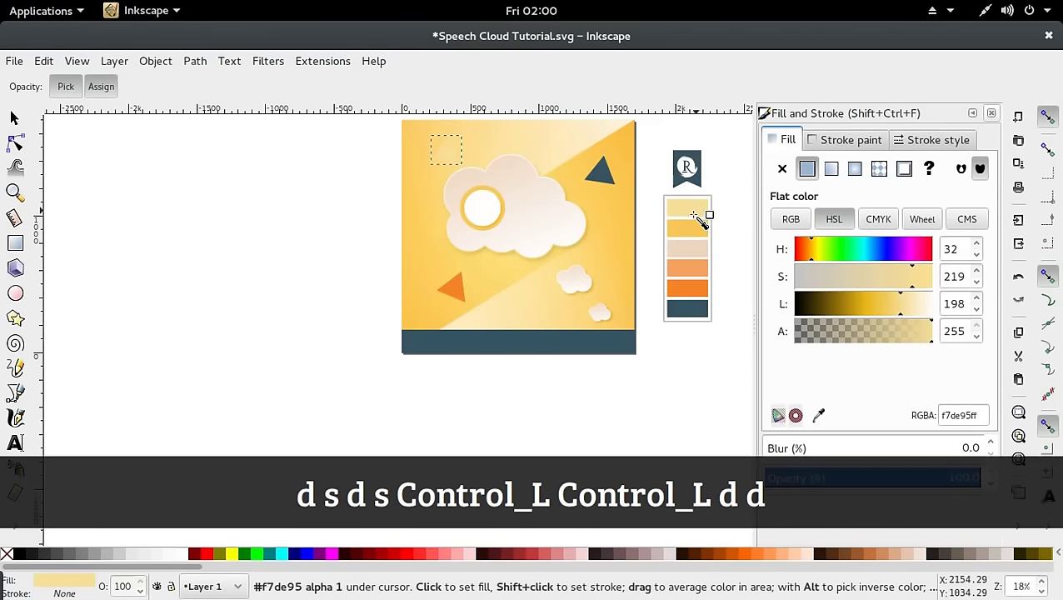
pyautogui.click(695, 235)
pyautogui.press('s')
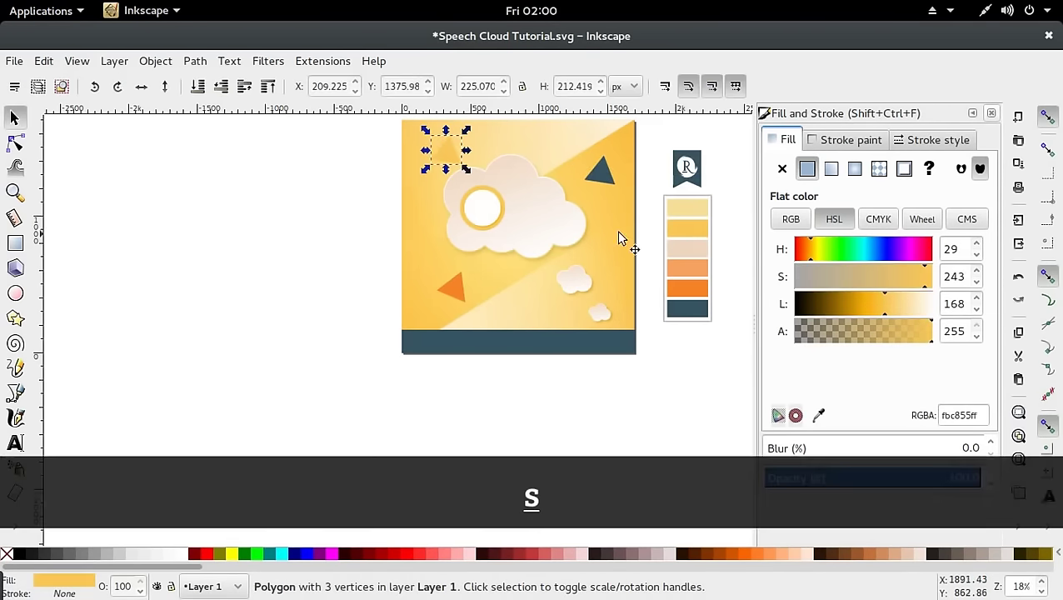
pyautogui.hotkey('ctrl', 'd')
pyautogui.moveTo(451, 162); pyautogui.dragTo(610, 279)
pyautogui.click(540, 317)
# Move the orange triangle up and right, save, and duplicate it
pyautogui.click(472, 293)
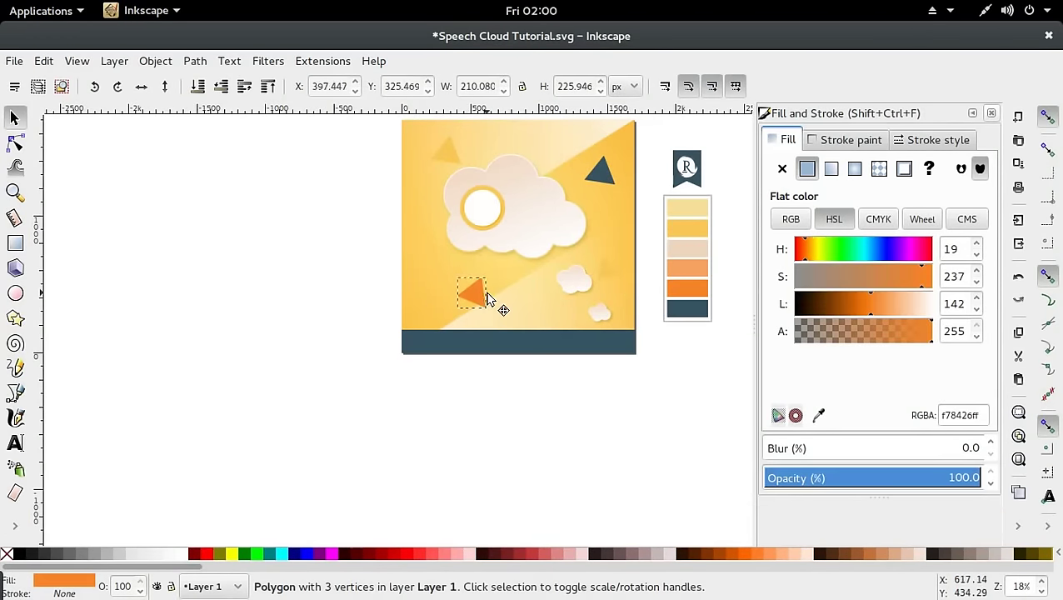
pyautogui.hotkey('ctrl', 's')
pyautogui.moveTo(487, 296); pyautogui.dragTo(439, 253)
pyautogui.hotkey('ctrl', 'd')
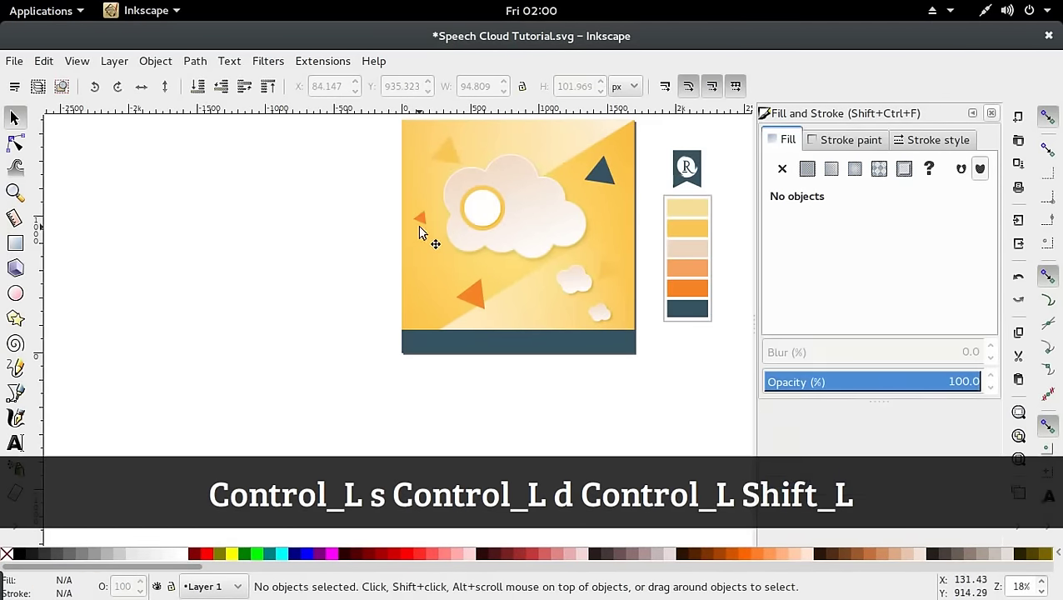
# Save, then duplicate the small orange triangle and place the copy near the cloud's top
pyautogui.click(427, 230)
pyautogui.doubleClick(422, 218)
pyautogui.press('s')
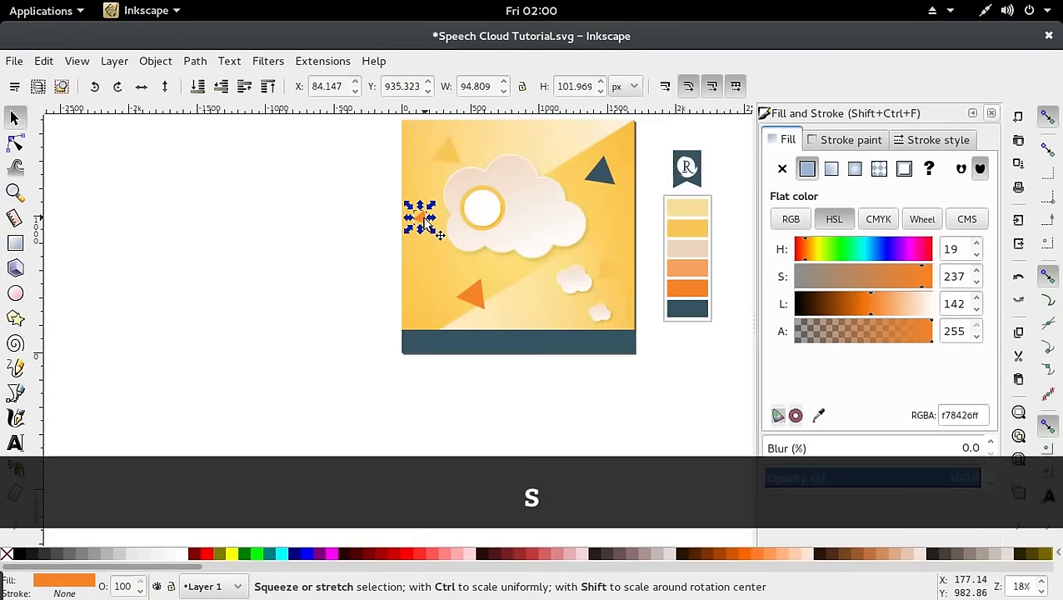
pyautogui.click(424, 221)
pyautogui.click(322, 257)
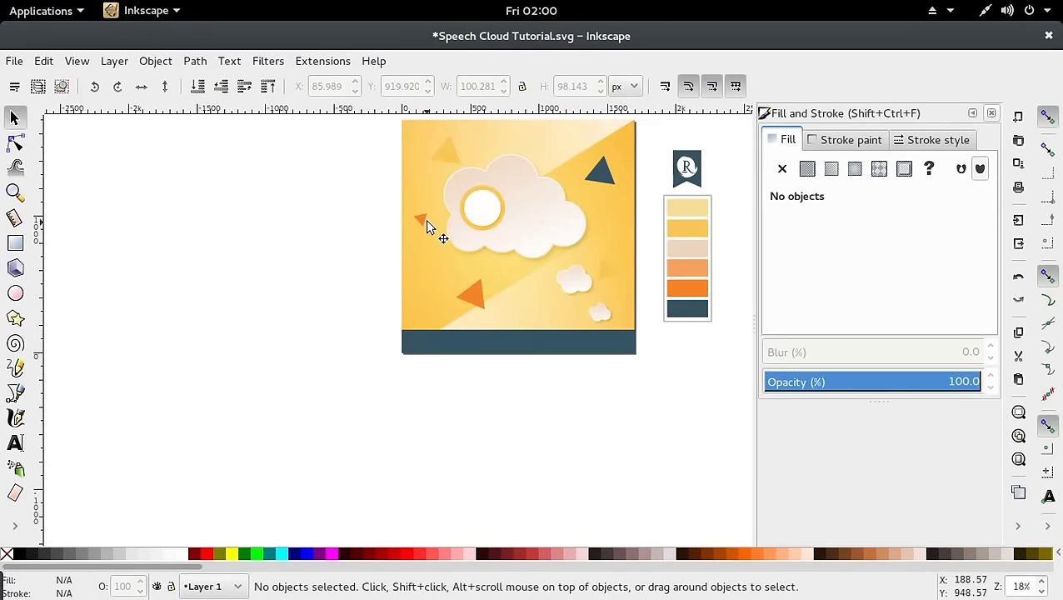
pyautogui.click(425, 218)
pyautogui.hotkey('ctrl', 's')
pyautogui.moveTo(425, 219); pyautogui.dragTo(539, 150)
pyautogui.hotkey('ctrl', 'z')
pyautogui.hotkey('ctrl', 'd')
pyautogui.moveTo(421, 221); pyautogui.dragTo(543, 143)
# Colour the small triangle and the larger lower-left triangle light orange (f7a25f)
pyautogui.press('d')
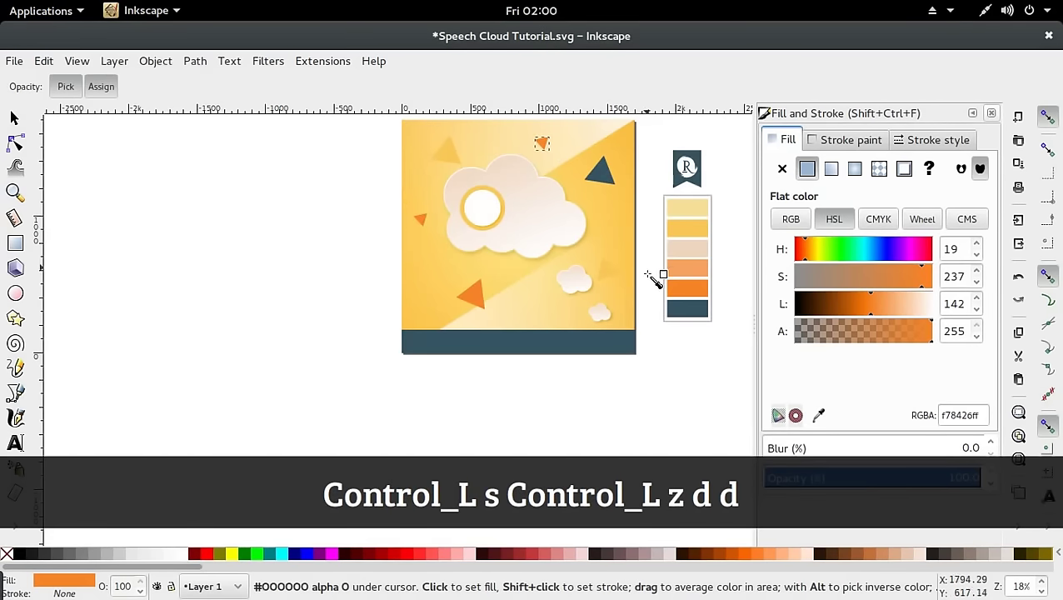
pyautogui.click(700, 266)
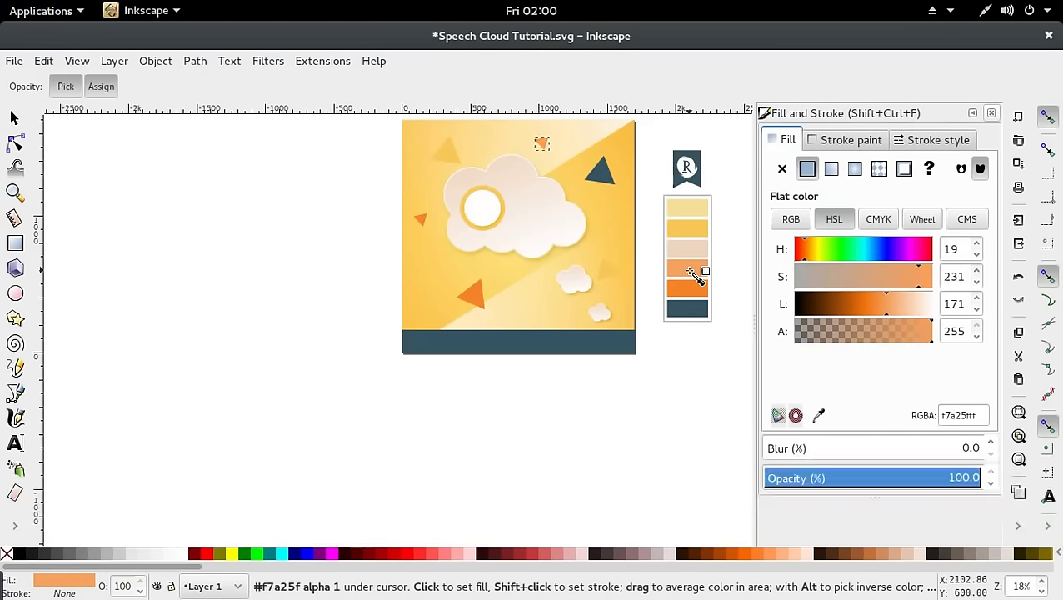
pyautogui.press('s')
pyautogui.click(491, 423)
pyautogui.click(471, 300)
pyautogui.press('d')
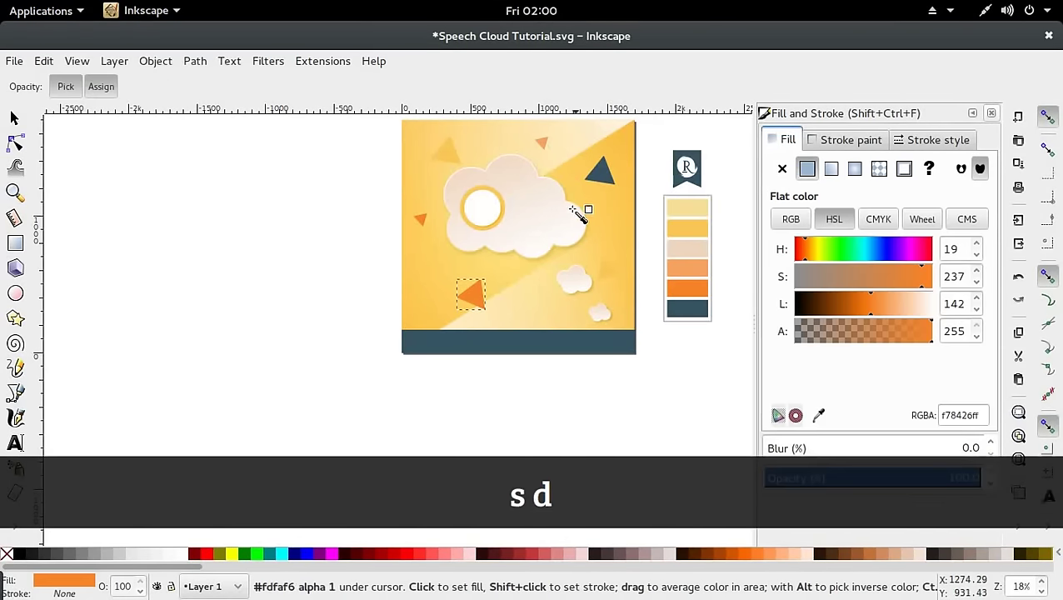
pyautogui.click(688, 269)
pyautogui.press('s')
pyautogui.click(581, 406)
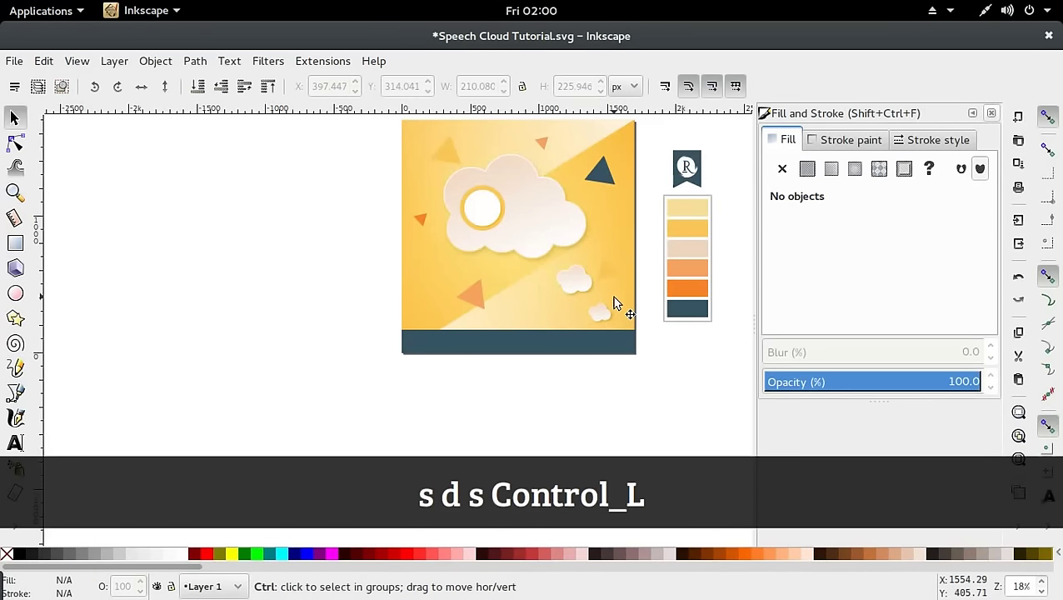
# Nudge the small orange triangle slightly up-left and save the file
pyautogui.scroll(1, 613, 304)
pyautogui.scroll(-1, 613, 304)
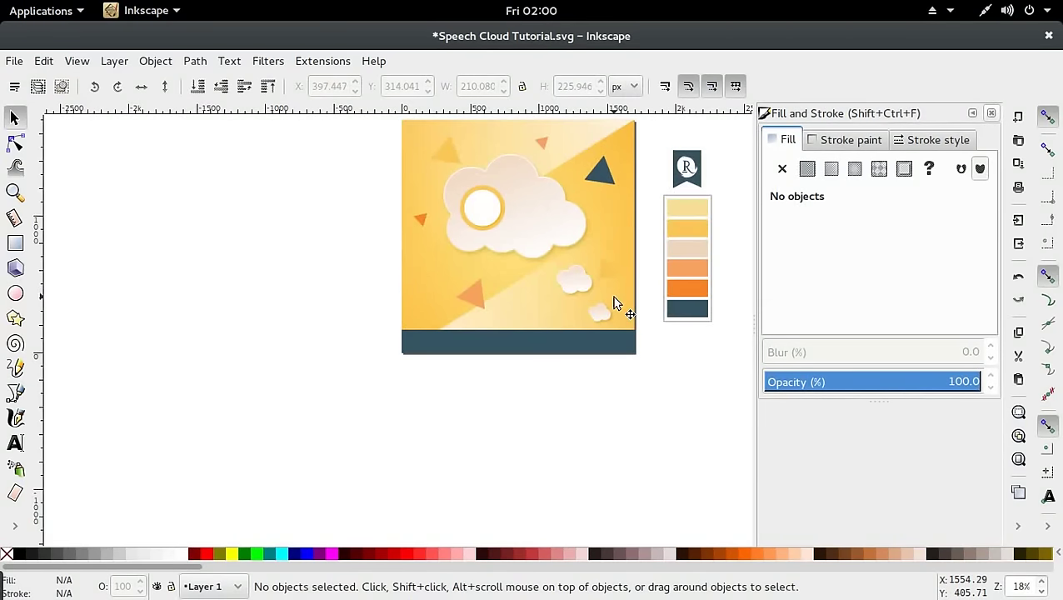
pyautogui.scroll(2, 613, 305)
pyautogui.moveTo(480, 367); pyautogui.dragTo(477, 363)
pyautogui.click(467, 439)
pyautogui.hotkey('ctrl', 's')
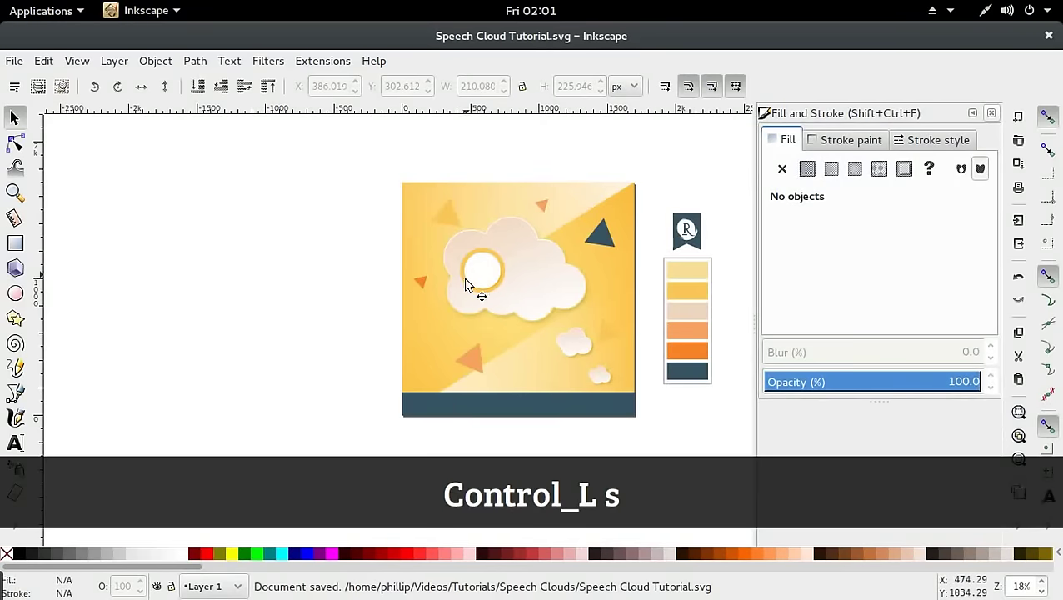
# Copy the play icon, lorem body text and DREAM SPEECH title from Second Infographic Design.svg
pyautogui.press('ctrl')
pyautogui.moveTo(2, 1)
pyautogui.click(1033, 383)
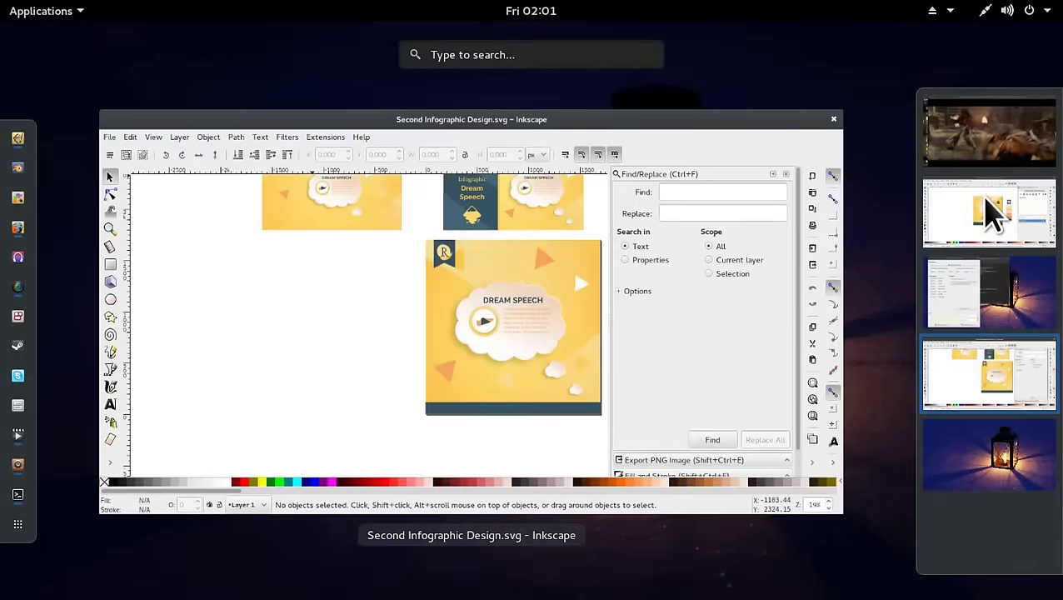
pyautogui.click(475, 315)
pyautogui.press('shift')
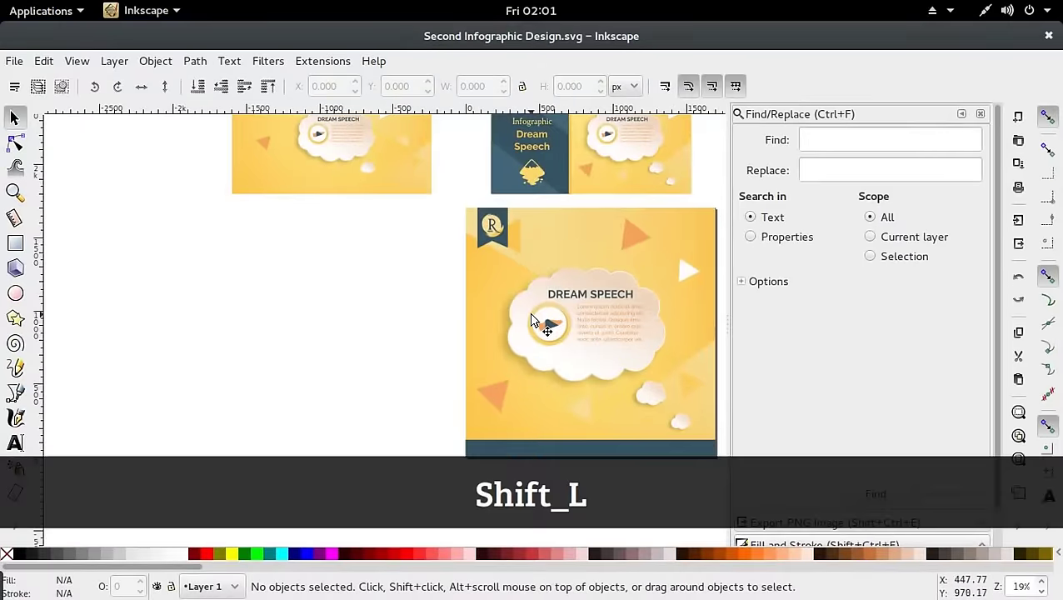
pyautogui.moveTo(534, 316); pyautogui.dragTo(568, 349)
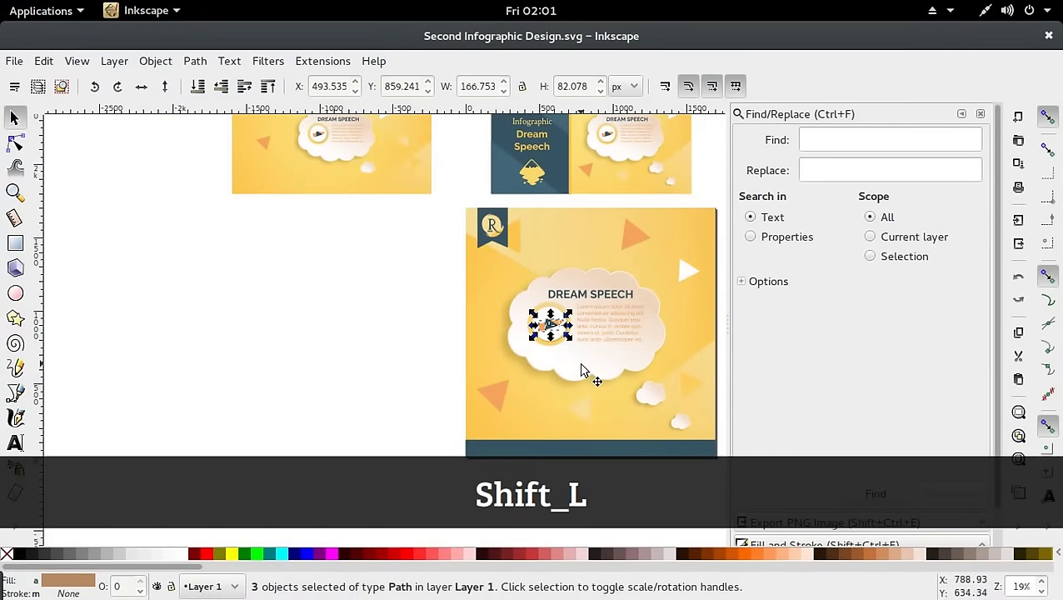
pyautogui.hotkey('ctrl', 'c')
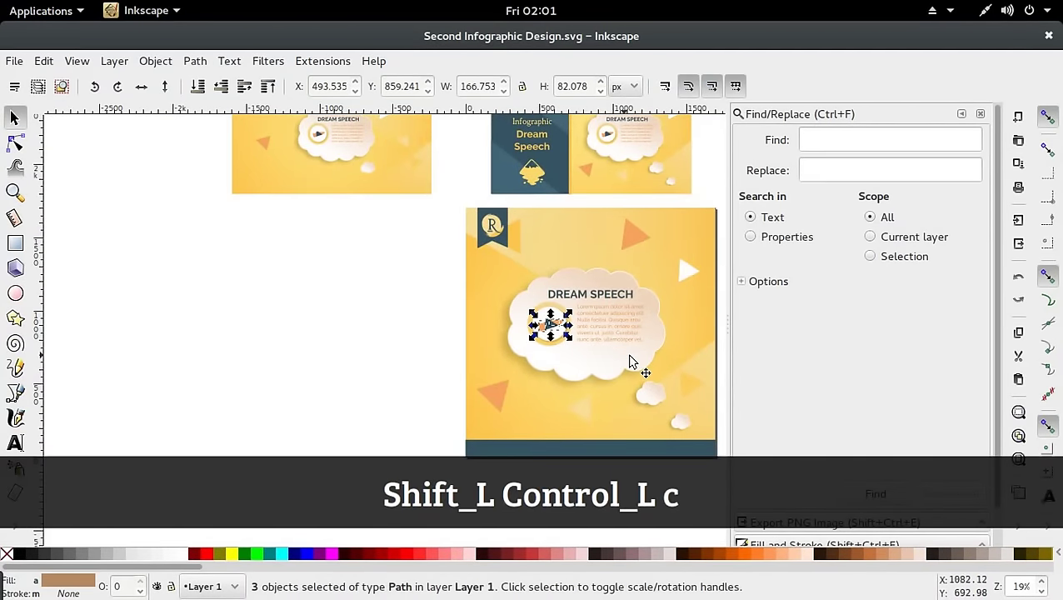
pyautogui.keyDown('shift'); pyautogui.click(605, 343); pyautogui.keyUp('shift')
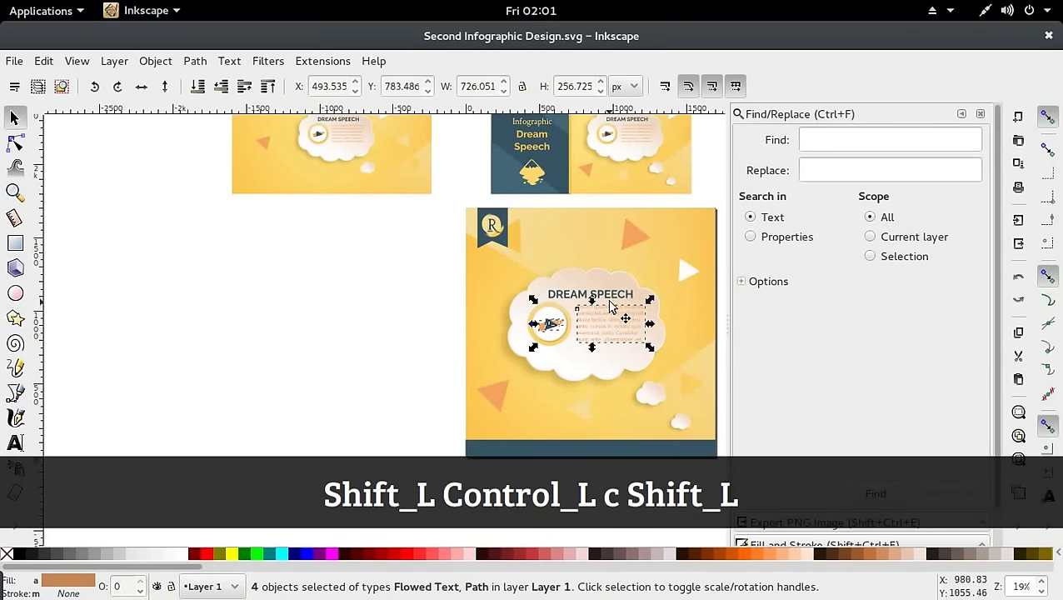
pyautogui.keyDown('shift'); pyautogui.click(612, 300); pyautogui.keyUp('shift')
pyautogui.hotkey('ctrl', 'c')
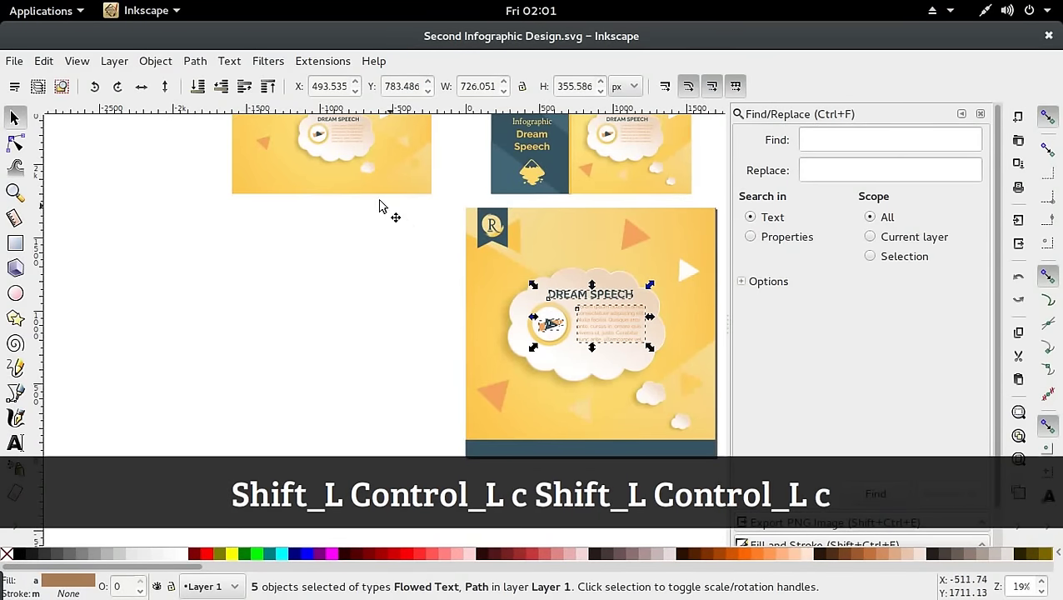
# Paste the title, text and icon into Speech Cloud Tutorial and move them onto the cloud
pyautogui.moveTo(11, 18)
pyautogui.click(942, 218)
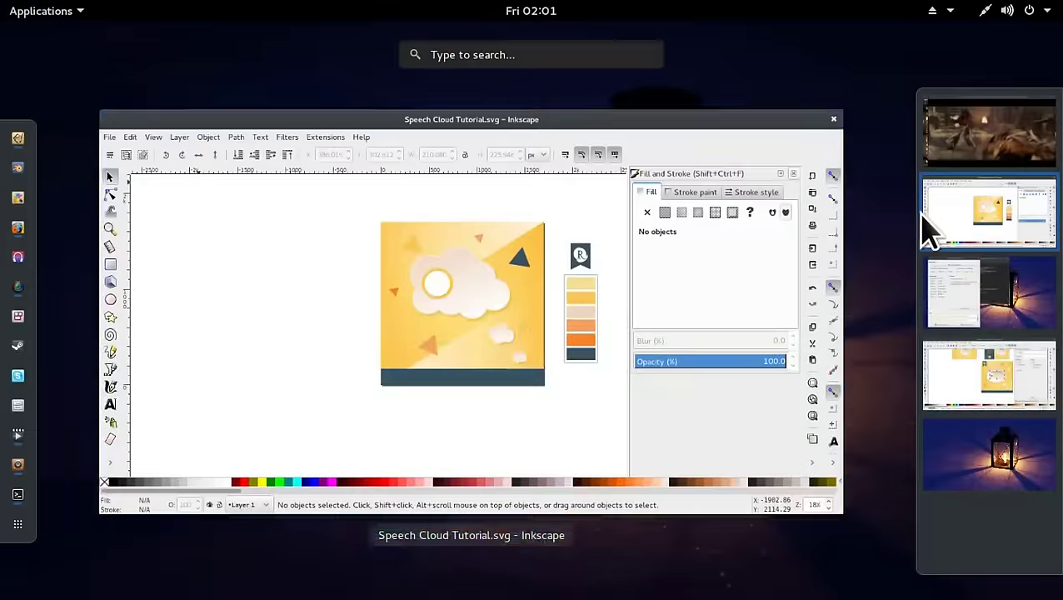
pyautogui.click(510, 350)
pyautogui.hotkey('ctrl', 'v')
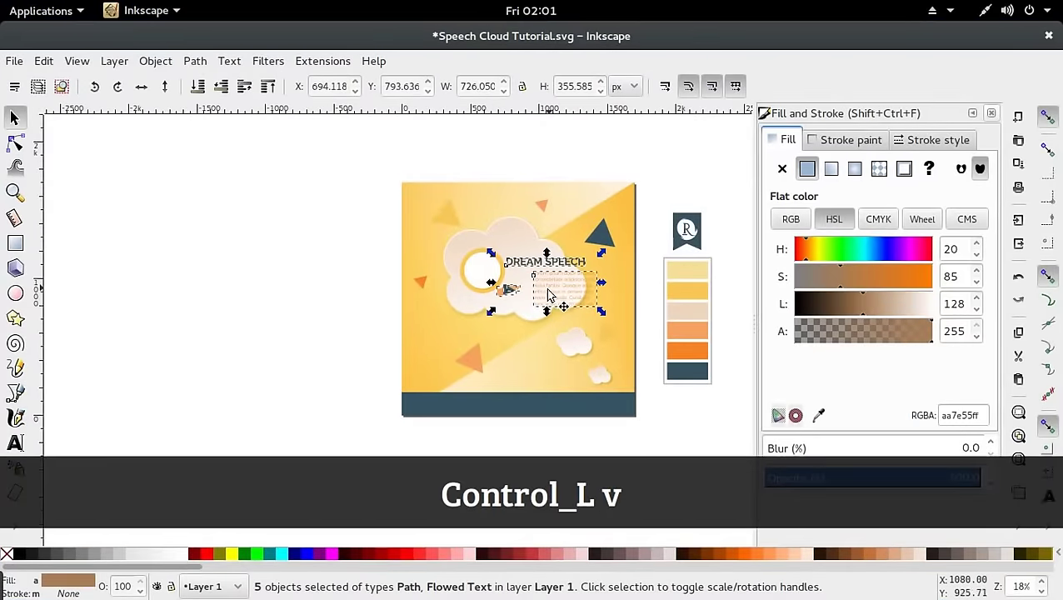
pyautogui.moveTo(548, 299); pyautogui.dragTo(517, 280)
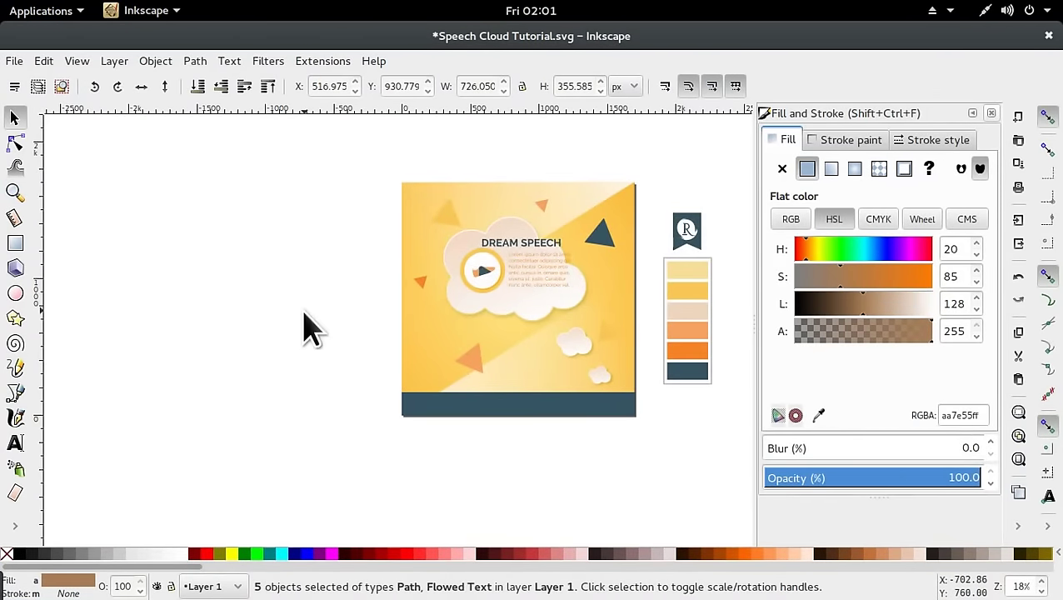
pyautogui.click(304, 321)
# Shift the play icon and lorem text block left inside the cloud
pyautogui.moveTo(453, 246); pyautogui.dragTo(513, 307)
pyautogui.click(315, 340)
pyautogui.moveTo(314, 325); pyautogui.dragTo(504, 248)
pyautogui.click(299, 342)
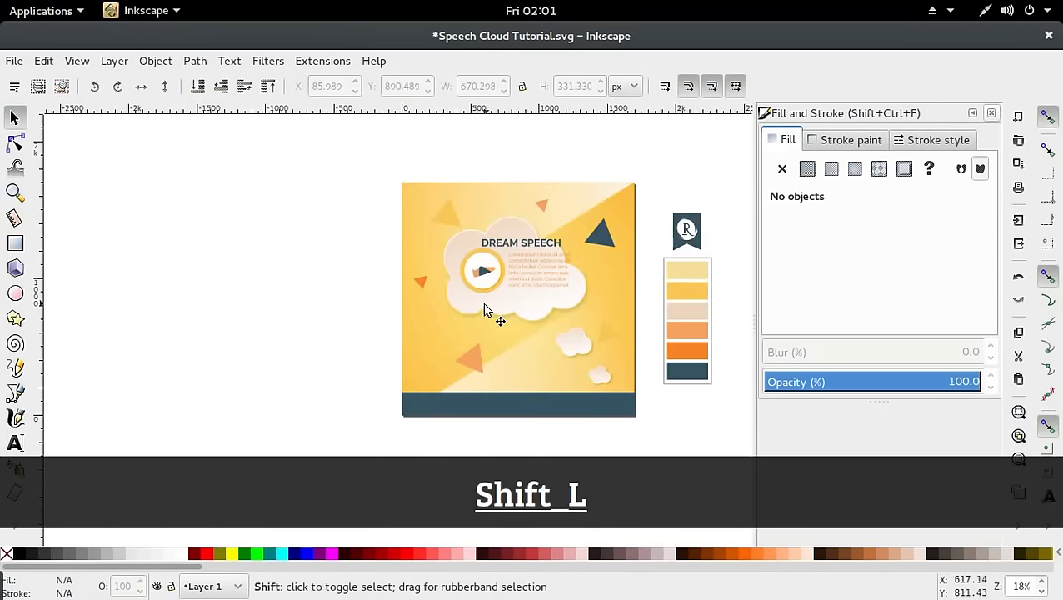
pyautogui.moveTo(460, 300); pyautogui.dragTo(537, 239)
pyautogui.moveTo(492, 274); pyautogui.dragTo(498, 314)
pyautogui.moveTo(482, 277); pyautogui.dragTo(472, 280)
pyautogui.keyDown('ctrl'); pyautogui.click(546, 294); pyautogui.keyUp('ctrl')
pyautogui.moveTo(546, 293)
pyautogui.mouseDown()
pyautogui.moveTo(528, 250)
pyautogui.moveTo(546, 288)
pyautogui.moveTo(532, 288)
pyautogui.mouseUp()
pyautogui.keyDown('ctrl'); pyautogui.click(553, 289); pyautogui.keyUp('ctrl')
# Enlarge the DREAM SPEECH heading with its corner handle
pyautogui.keyDown('ctrl'); pyautogui.click(514, 251); pyautogui.keyUp('ctrl')
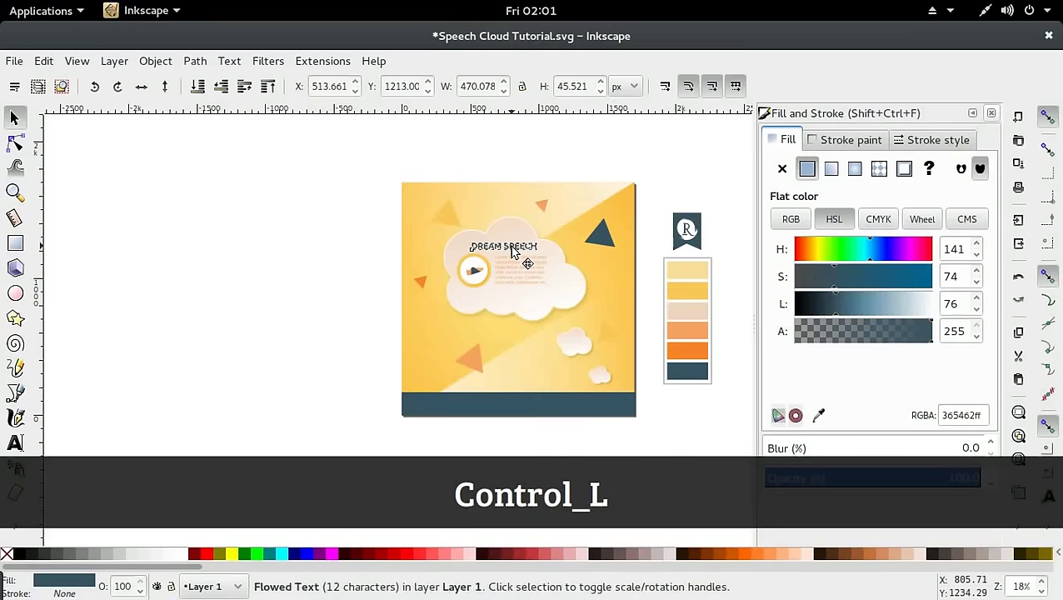
pyautogui.click(273, 291)
pyautogui.moveTo(451, 237); pyautogui.dragTo(535, 290)
pyautogui.click(373, 304)
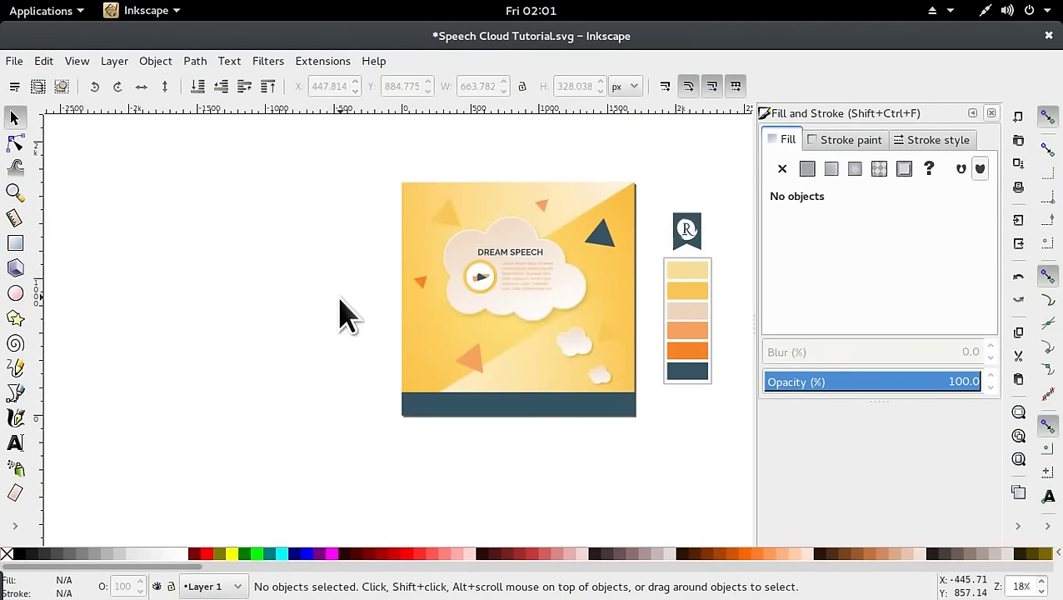
pyautogui.keyDown('ctrl'); pyautogui.click(516, 250); pyautogui.keyUp('ctrl')
pyautogui.moveTo(559, 287); pyautogui.dragTo(558, 292)
pyautogui.click(503, 350)
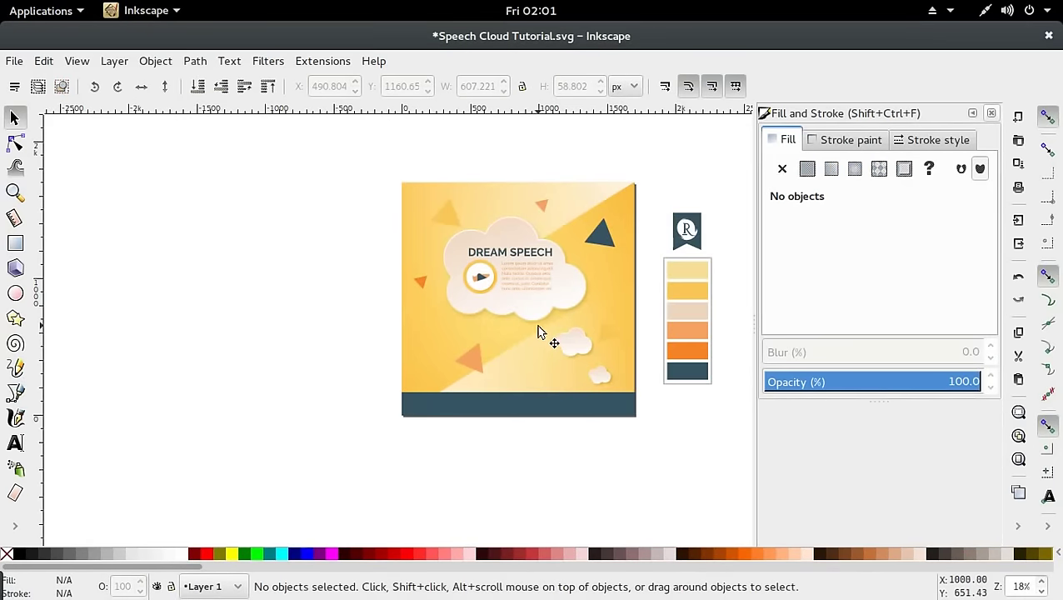
pyautogui.scroll(1, 558, 300)
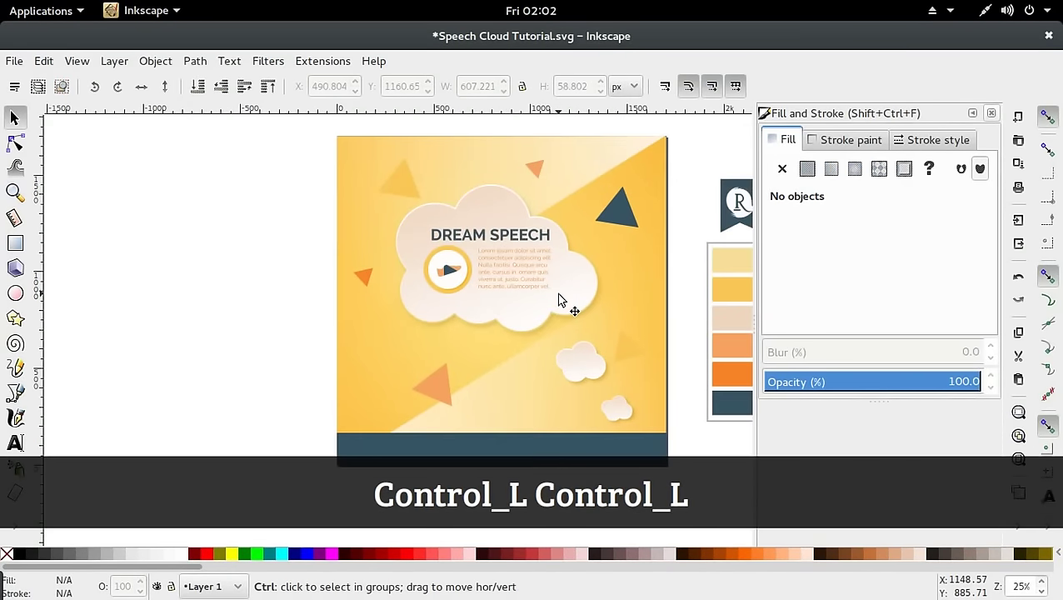
pyautogui.scroll(-1, 558, 299)
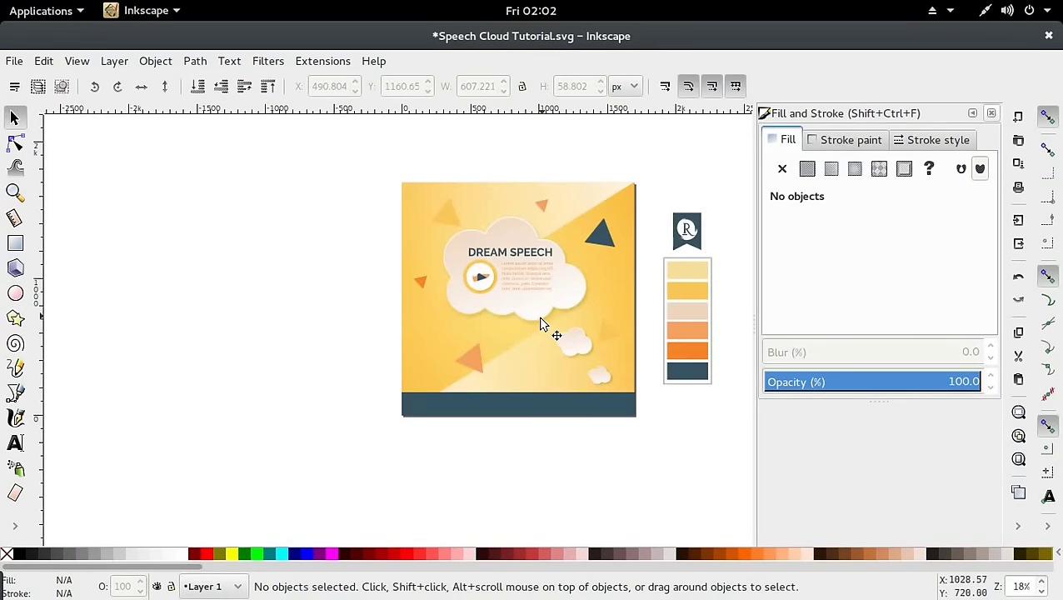
pyautogui.moveTo(647, 173); pyautogui.dragTo(742, 467)
pyautogui.click(746, 471)
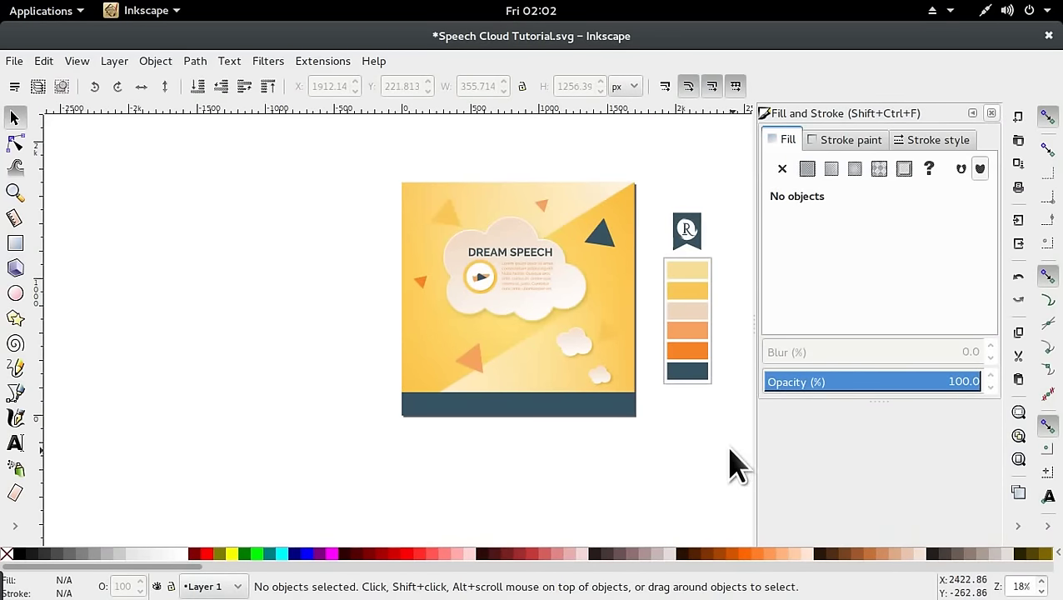
# Nudge the cloud's heading, body text and play icon horizontally left, then save Speech Cloud Tutorial.svg
pyautogui.press('shift')
pyautogui.moveTo(455, 240); pyautogui.dragTo(532, 298)
pyautogui.press('ctrl')
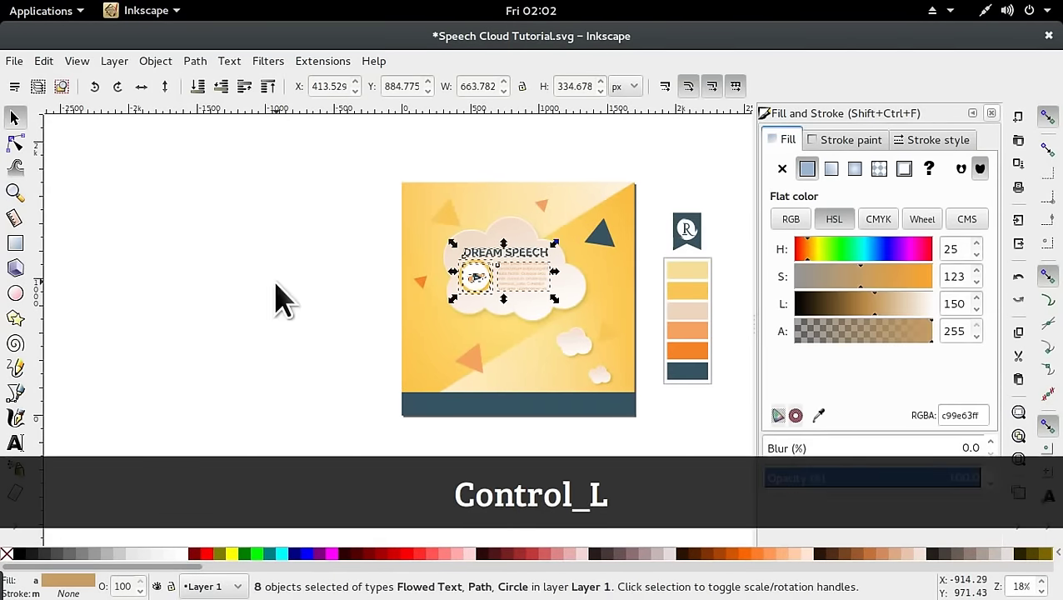
pyautogui.click(277, 296)
pyautogui.doubleClick(490, 261)
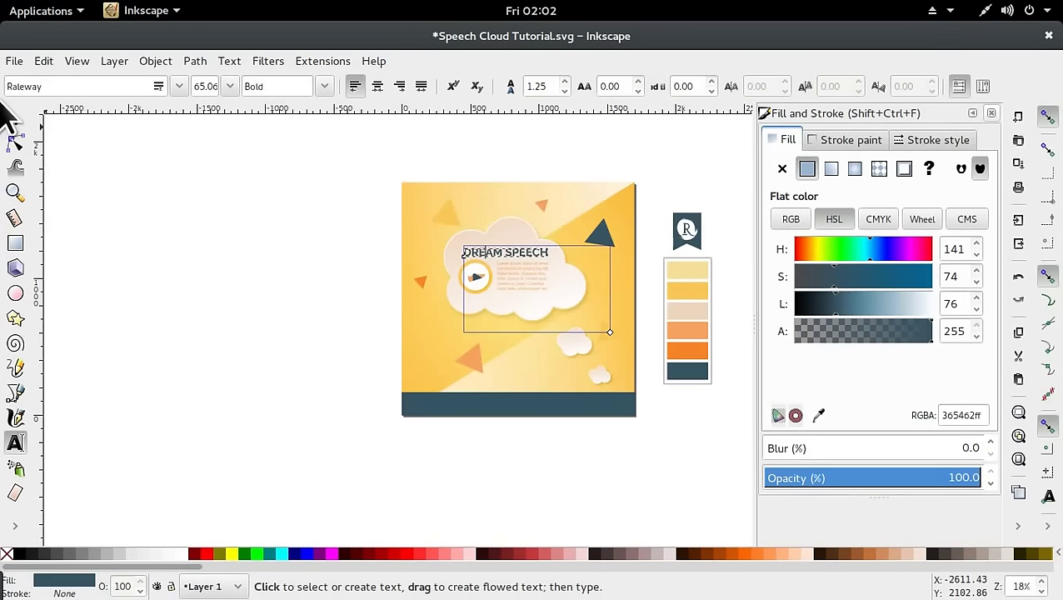
pyautogui.click(14, 117)
pyautogui.hotkey('ctrl', 'a')
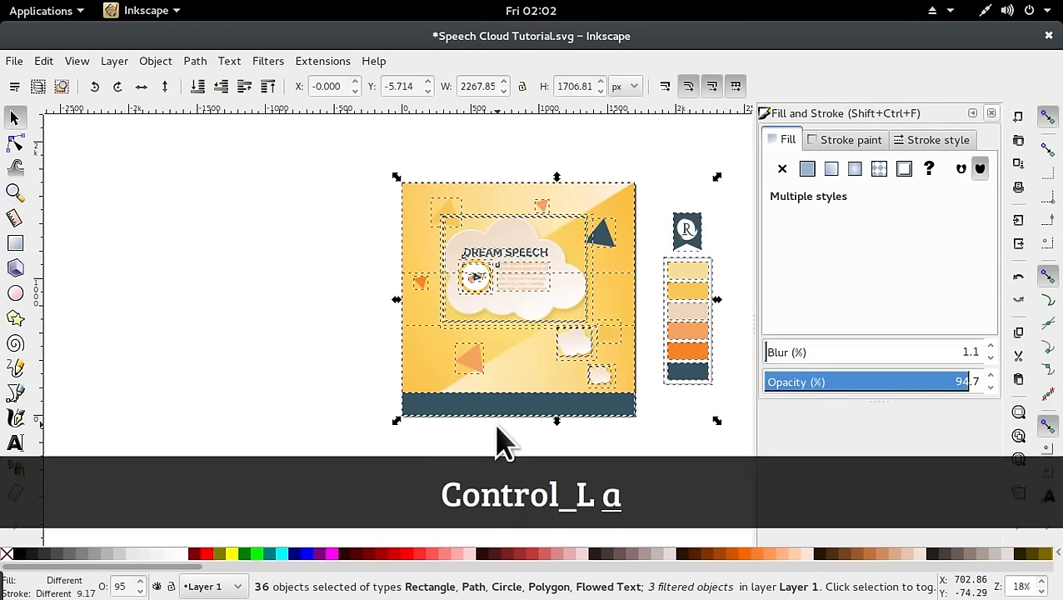
pyautogui.click(373, 421)
pyautogui.hotkey('ctrl', 's')
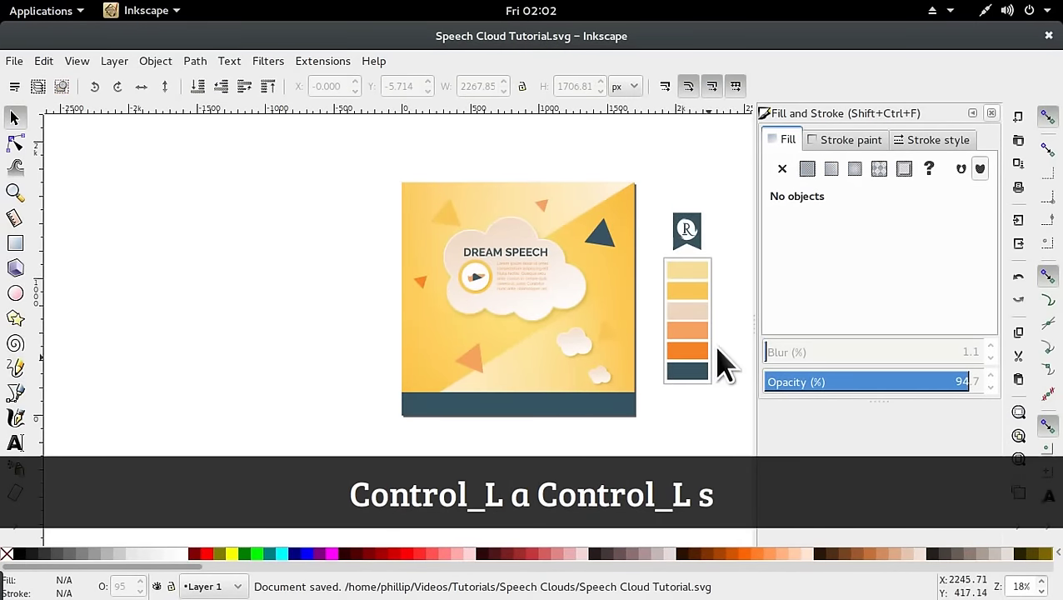
pyautogui.moveTo(727, 176); pyautogui.dragTo(355, 433)
pyautogui.click(360, 450)
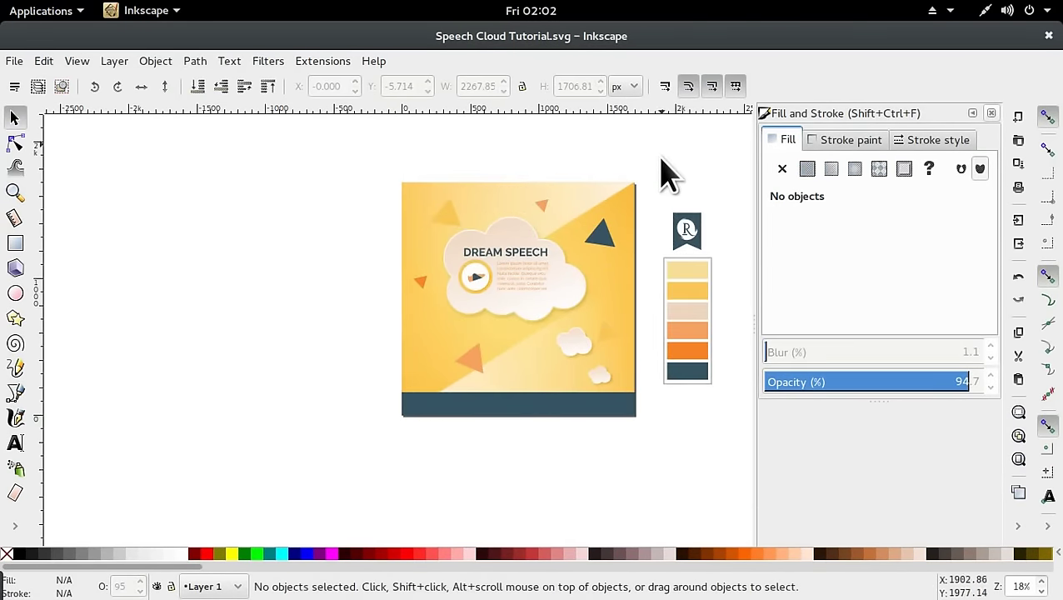
pyautogui.moveTo(728, 160); pyautogui.dragTo(722, 448)
pyautogui.scroll(1, 665, 450)
pyautogui.press('shift')
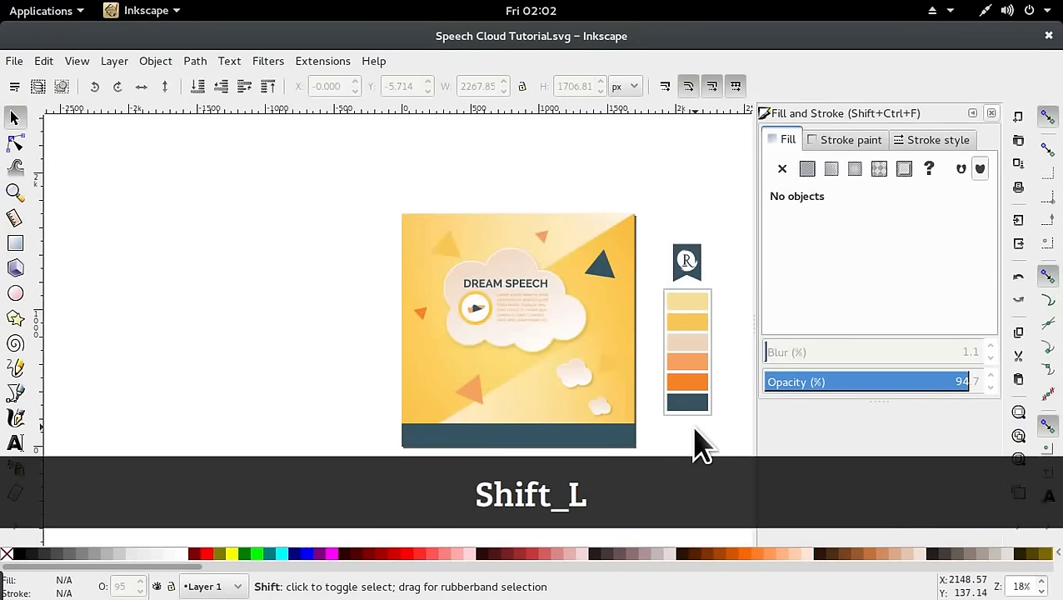
pyautogui.hscroll(-1, 698, 444)
pyautogui.hscroll(3, 699, 444)
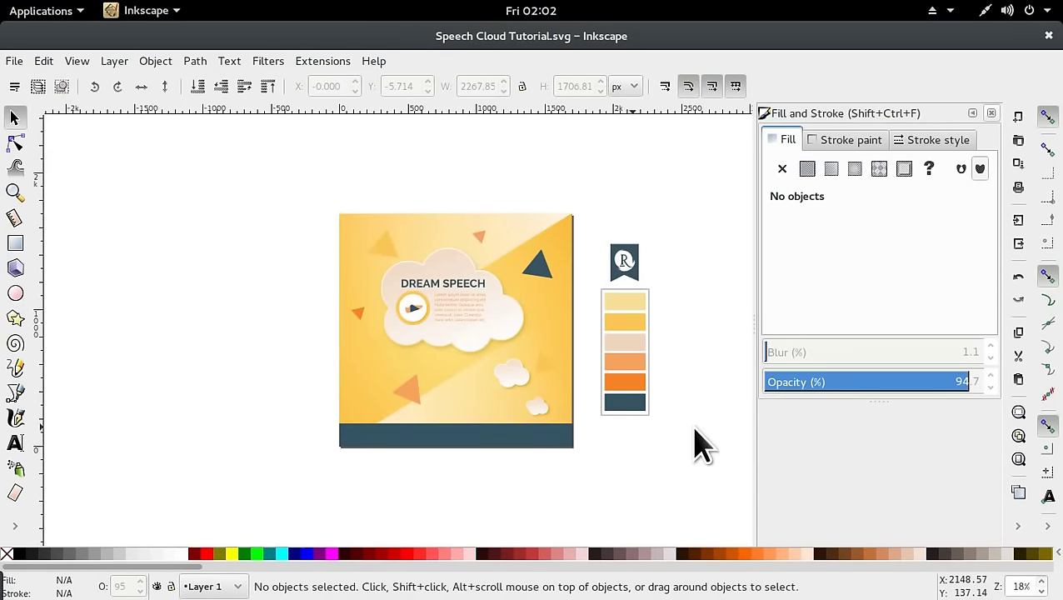
pyautogui.moveTo(694, 195); pyautogui.dragTo(700, 391)
pyautogui.moveTo(685, 465); pyautogui.dragTo(306, 207)
pyautogui.click(310, 224)
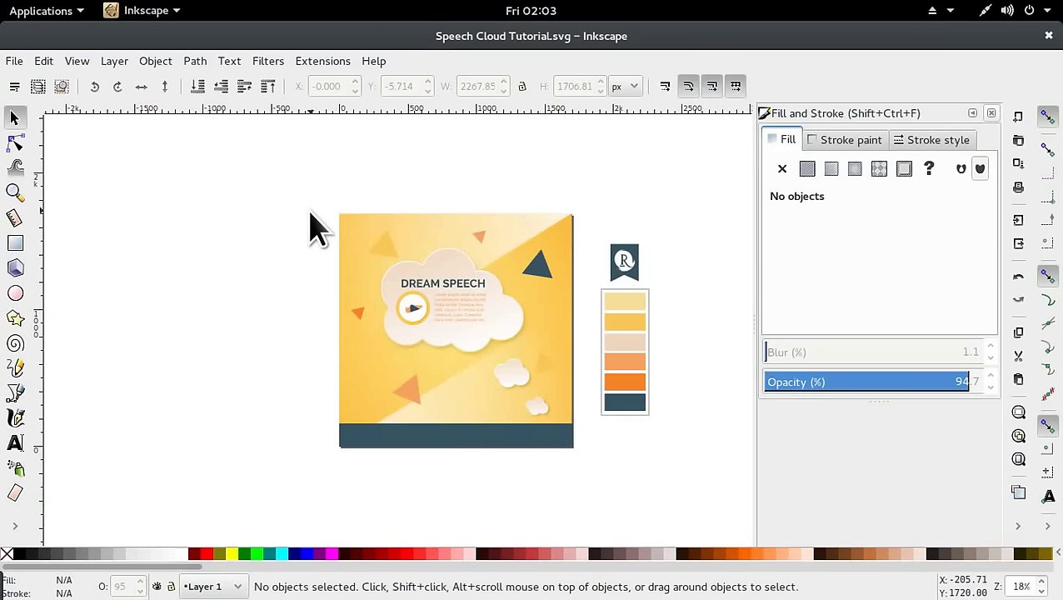